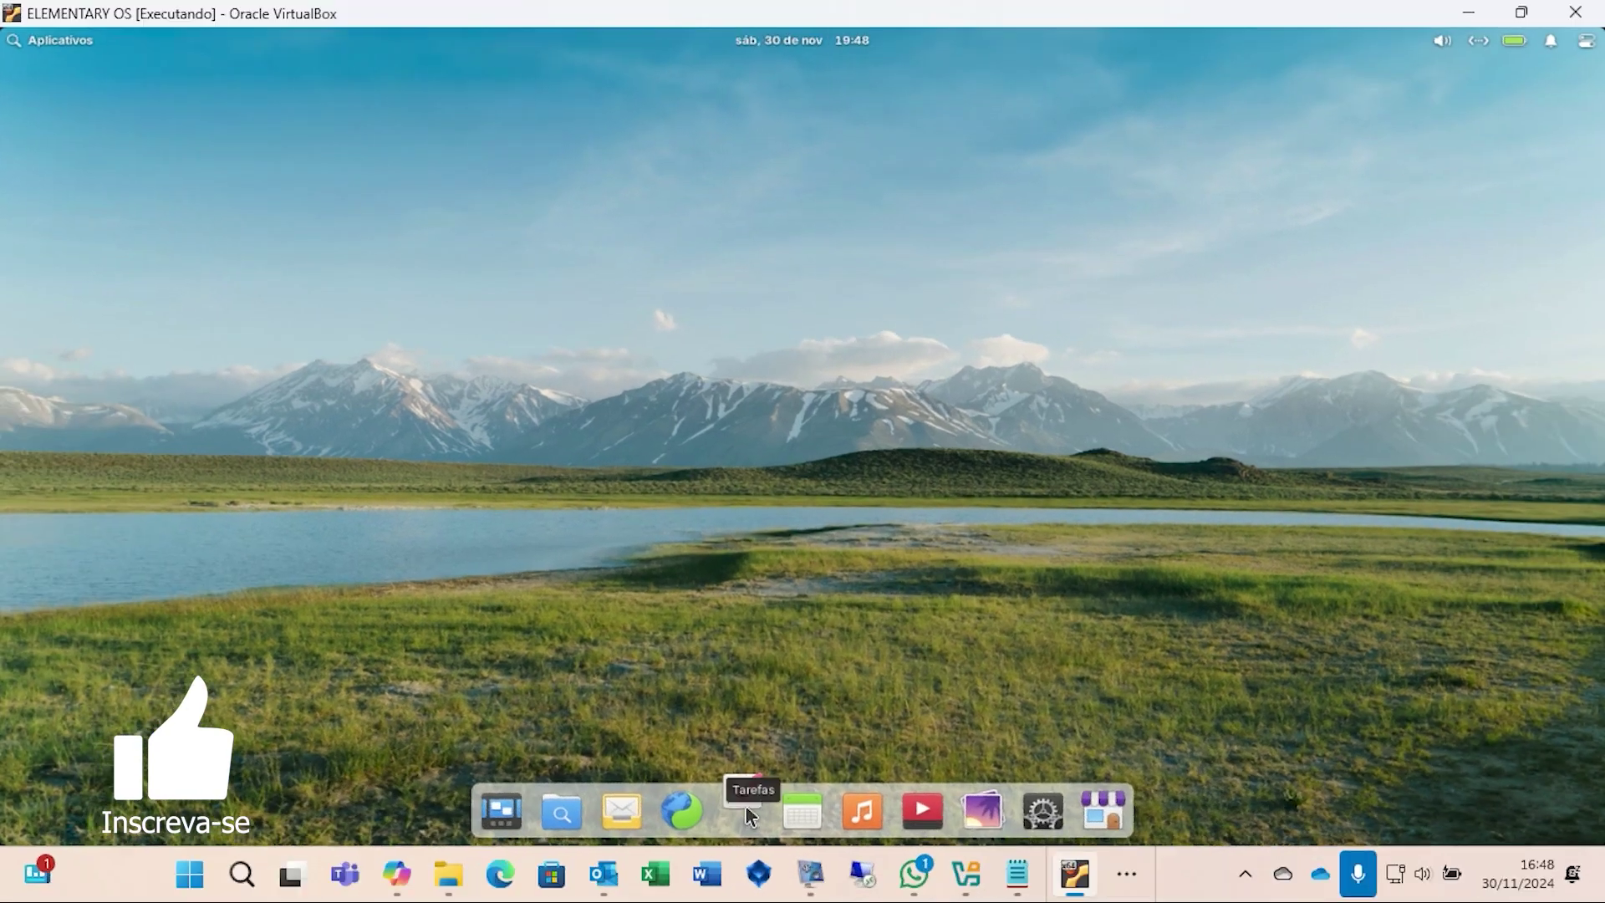
left_click(743, 809)
left_click(836, 235)
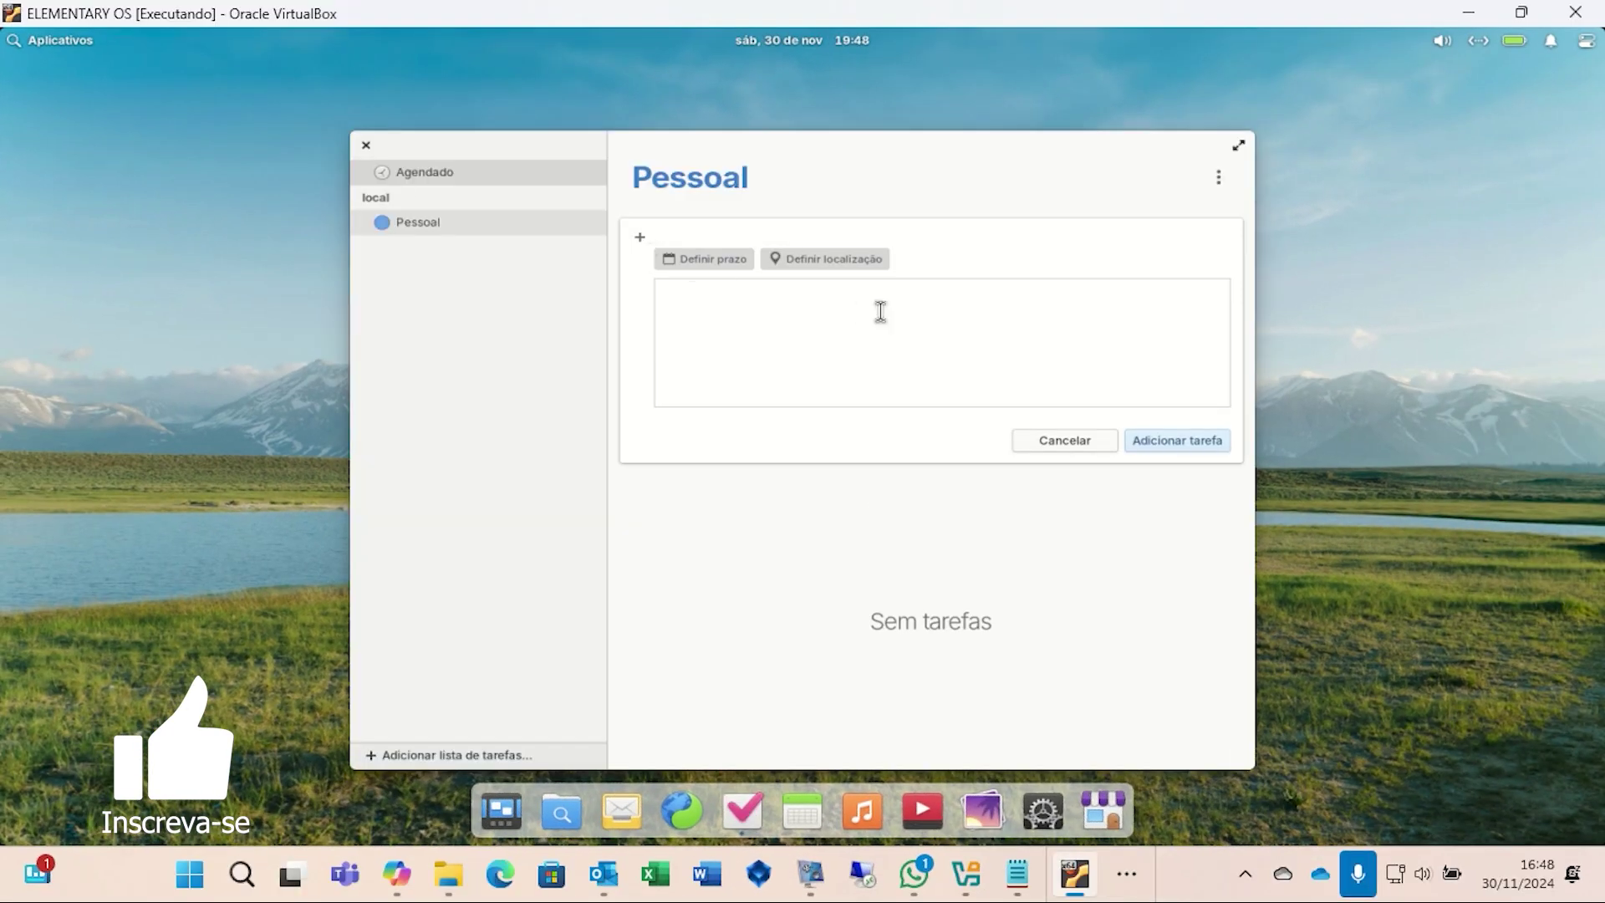
left_click(366, 145)
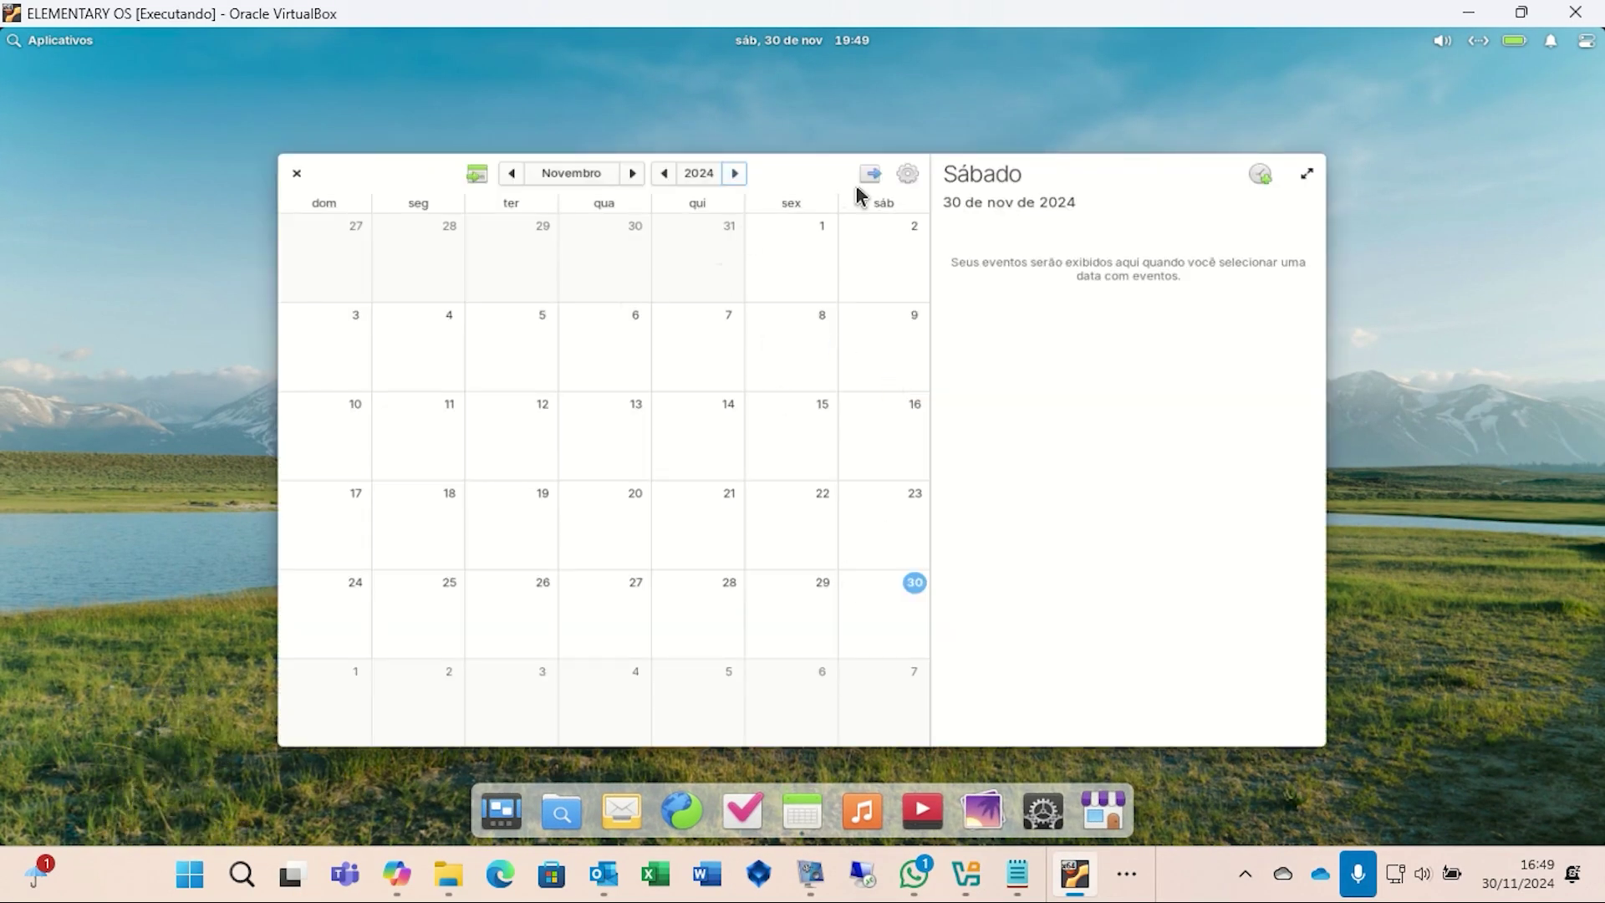
left_click(907, 173)
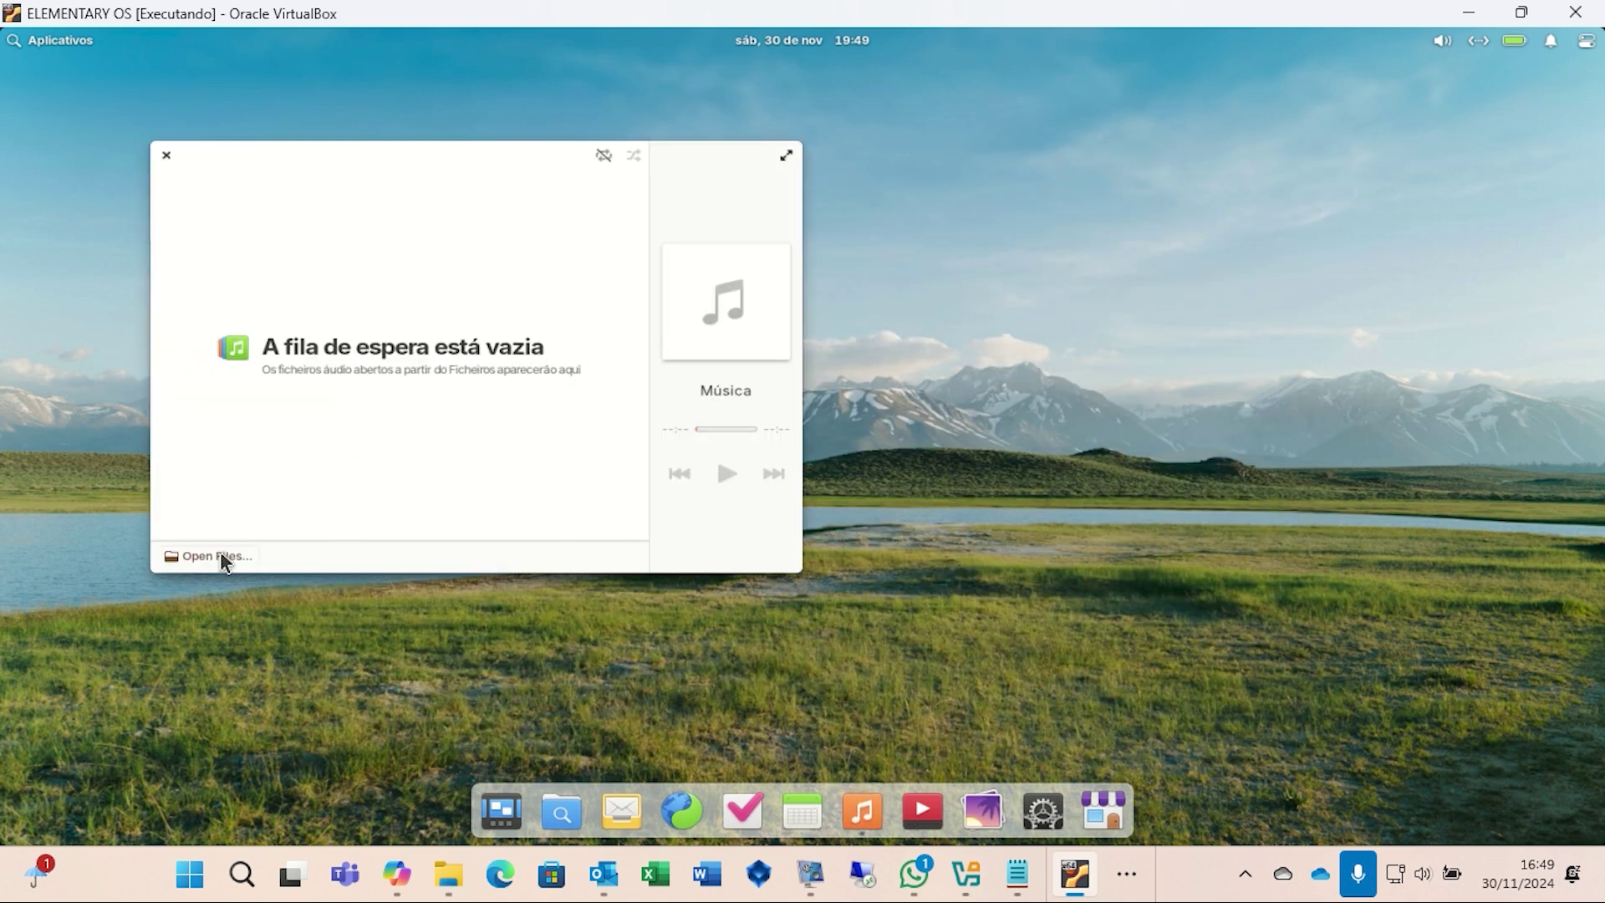
left_click(219, 557)
left_click(739, 535)
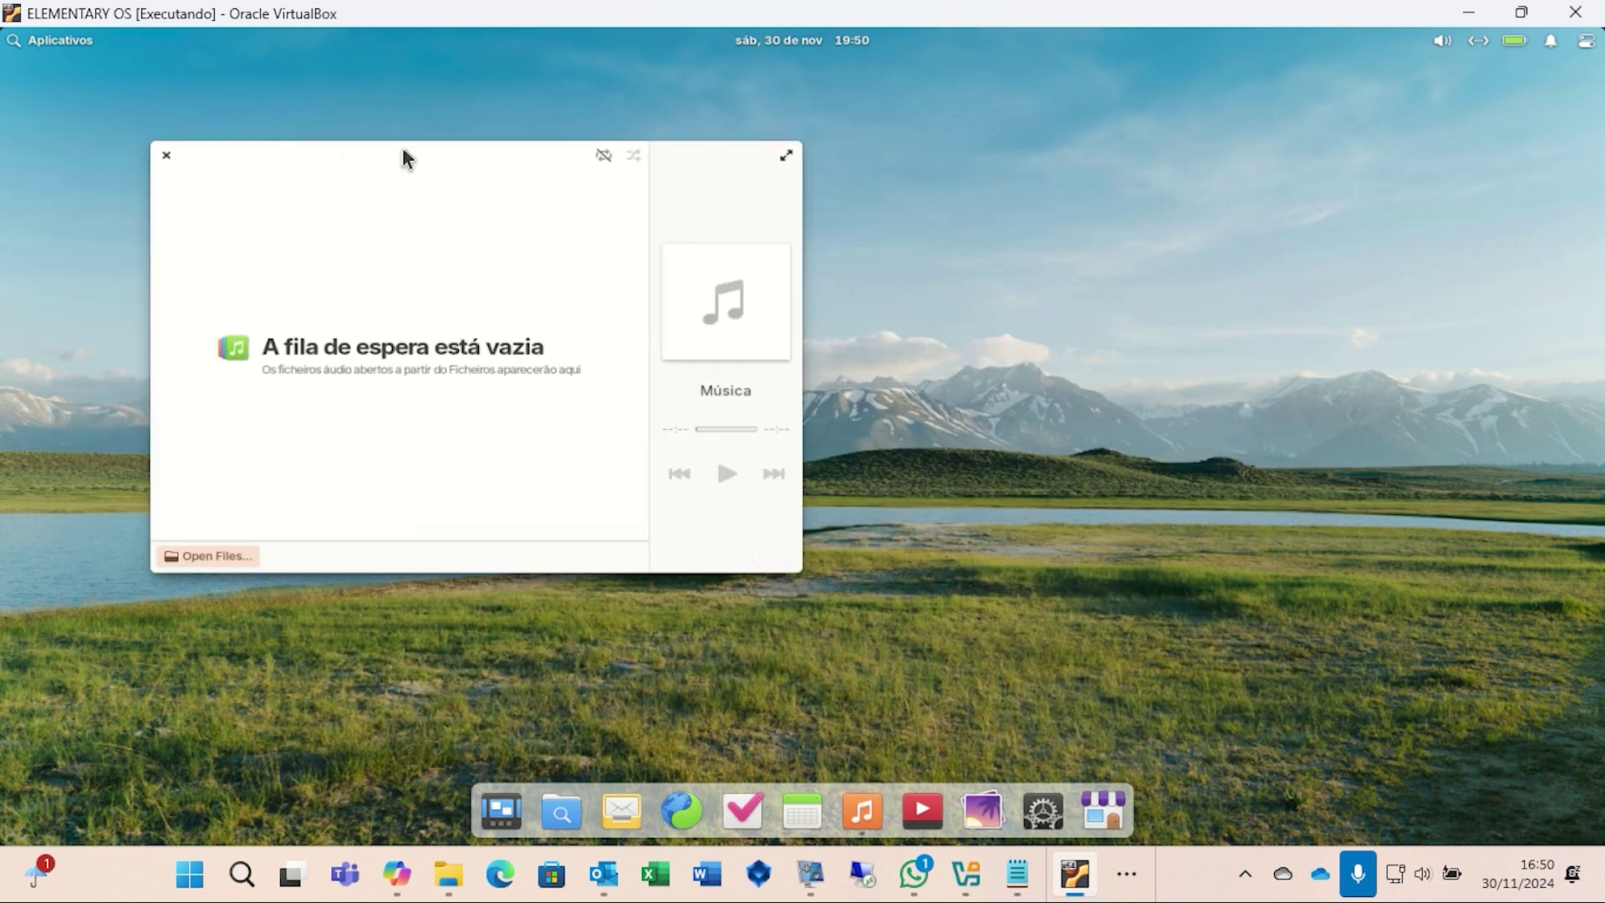
key("ctrl+q")
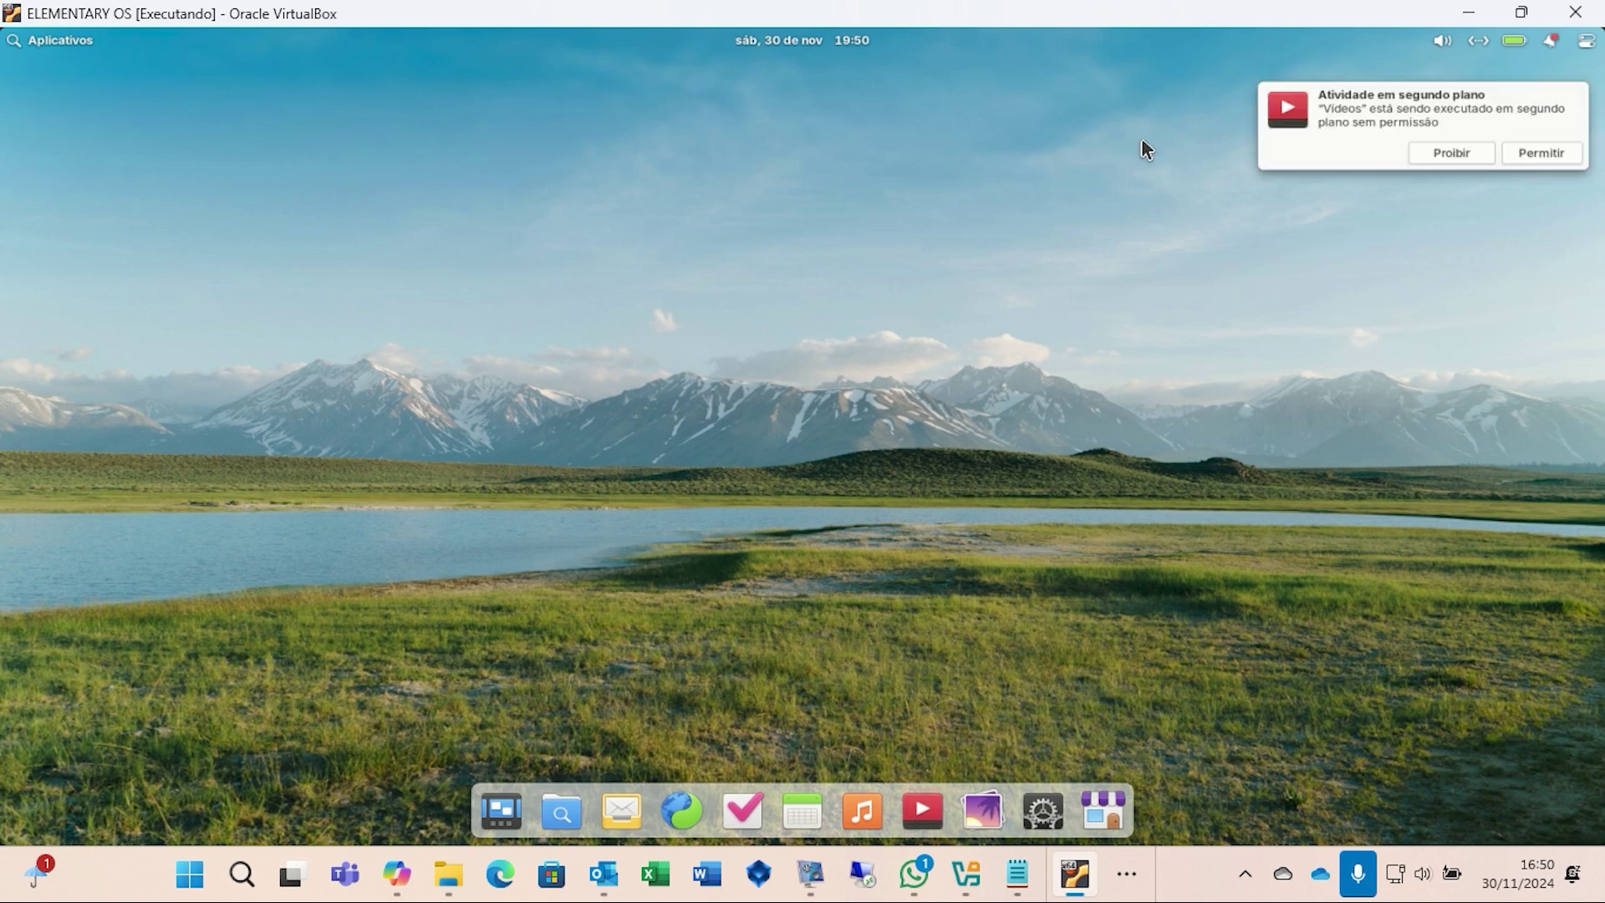
left_click(983, 811)
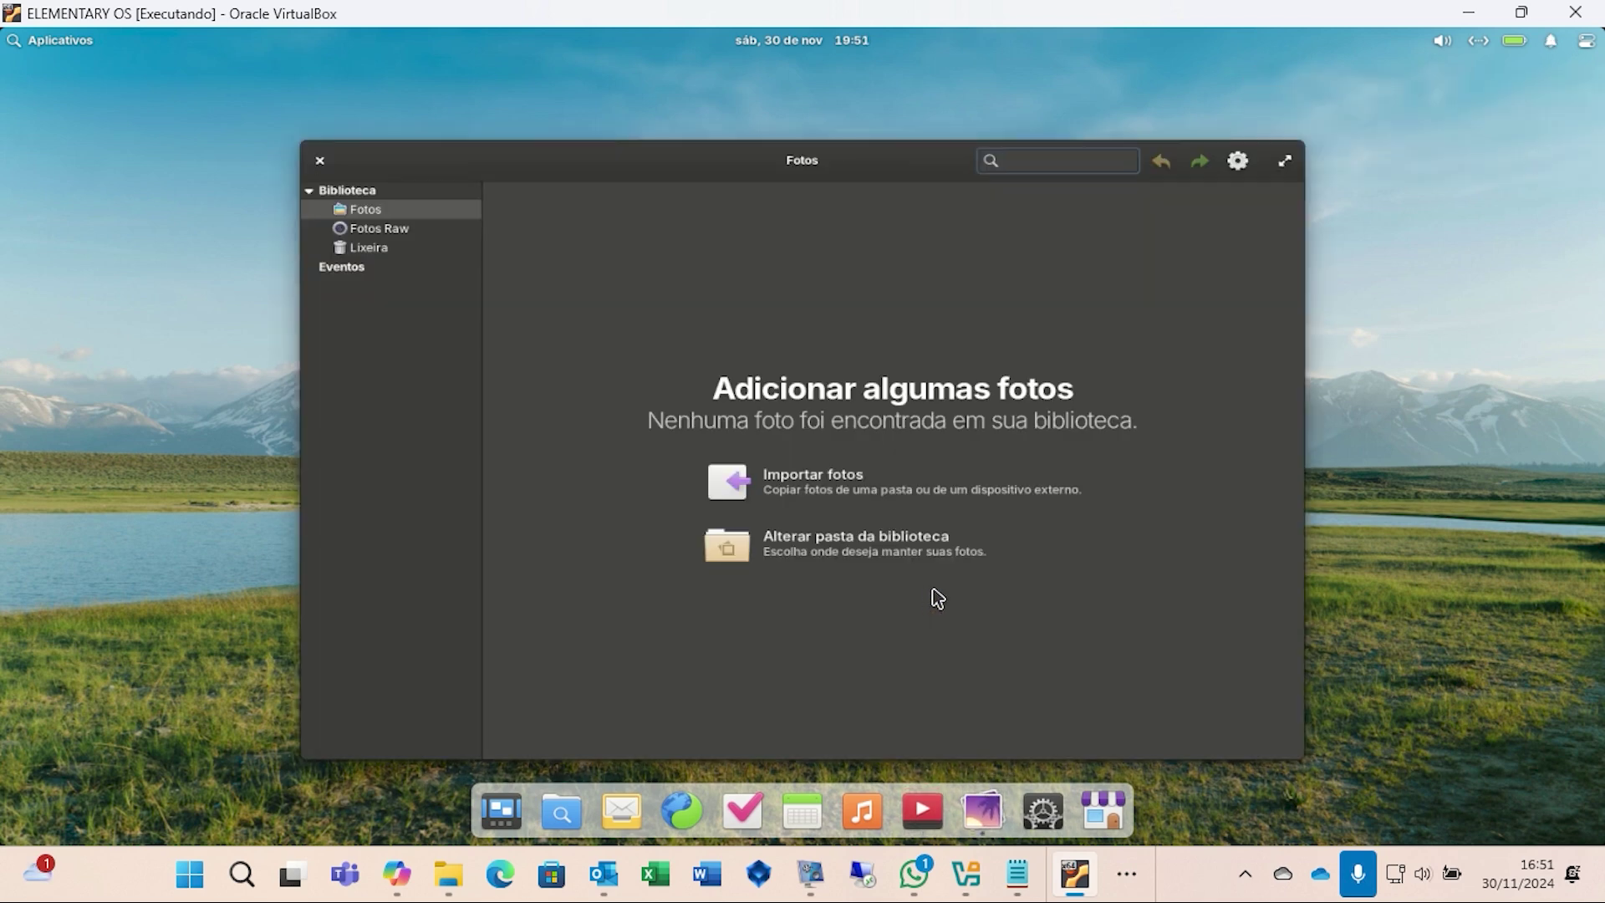
key("ctrl+q")
left_click(1042, 811)
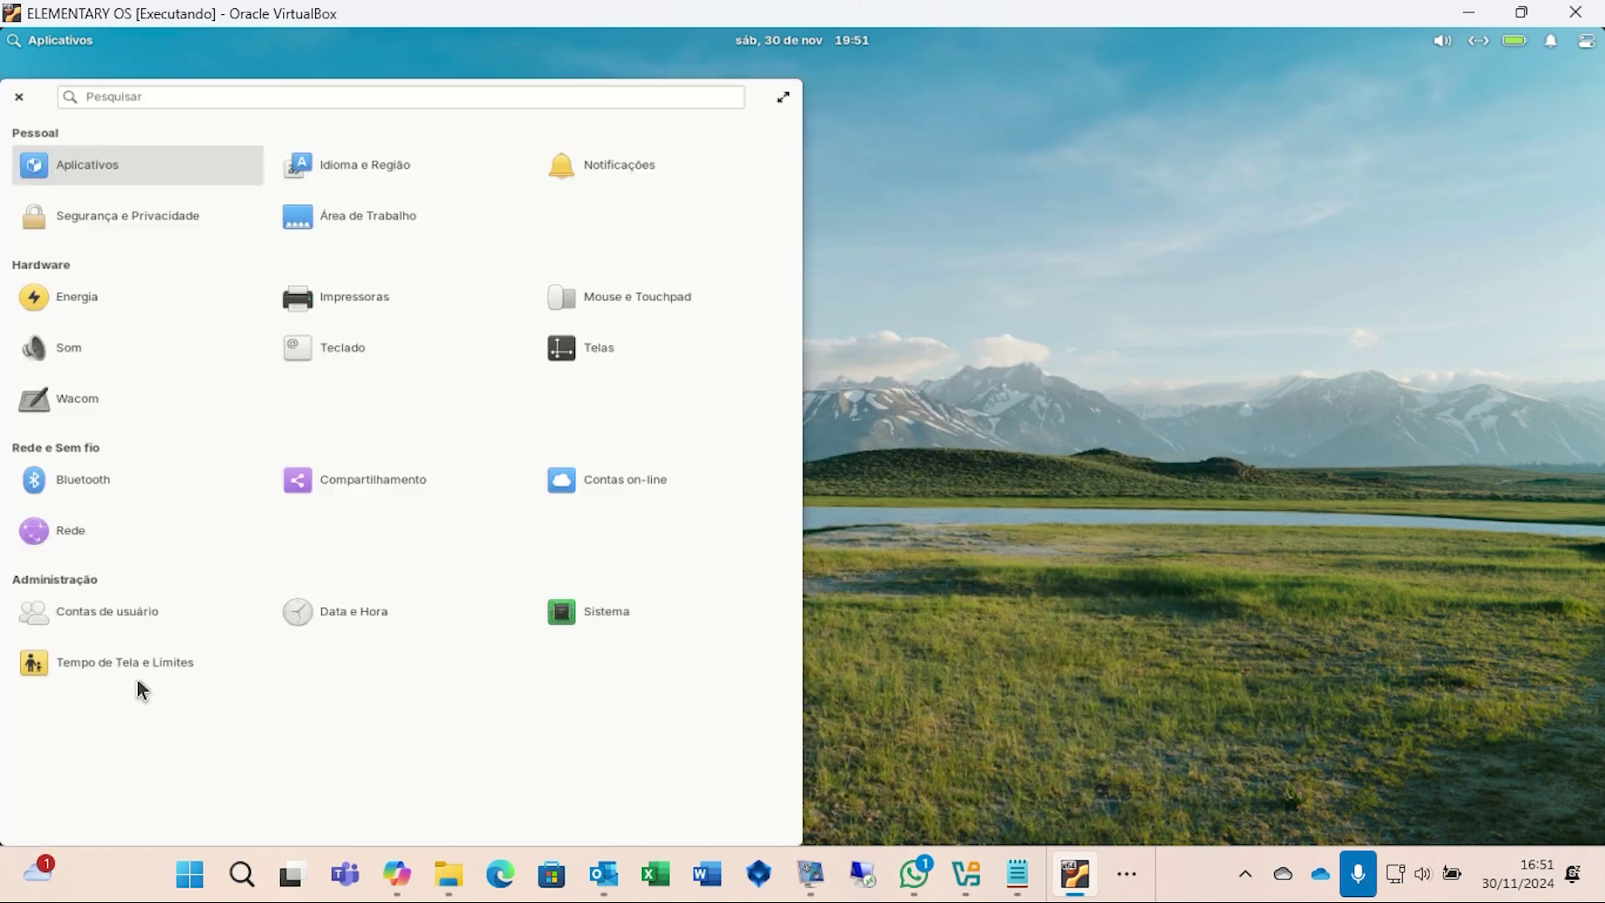
left_click(600, 612)
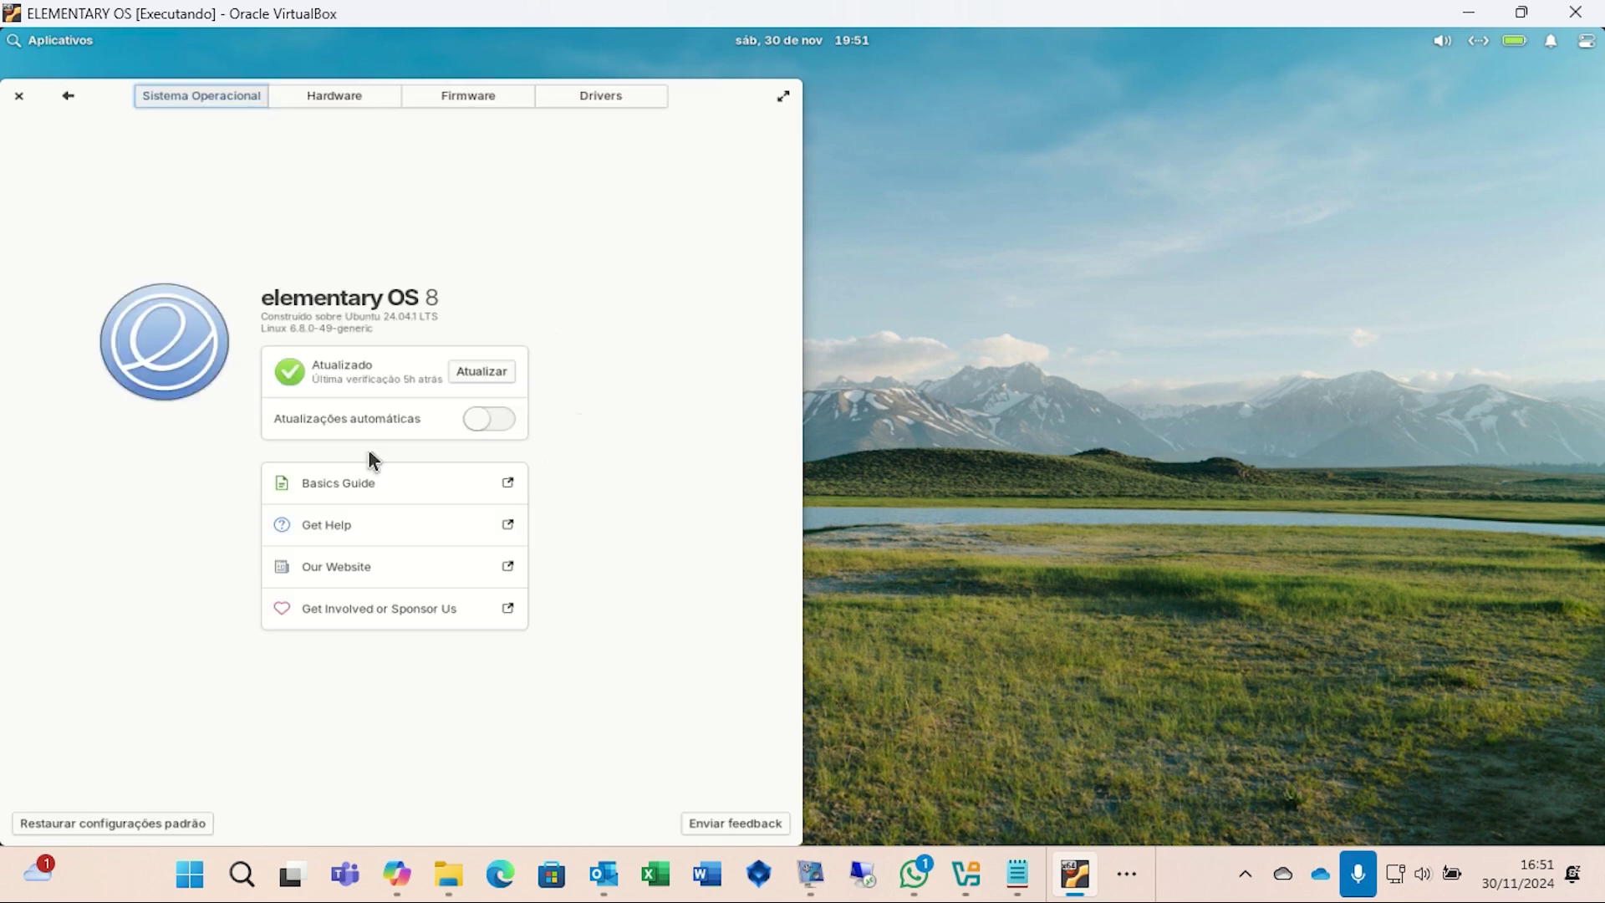
left_click(334, 95)
left_click(601, 95)
left_click(18, 95)
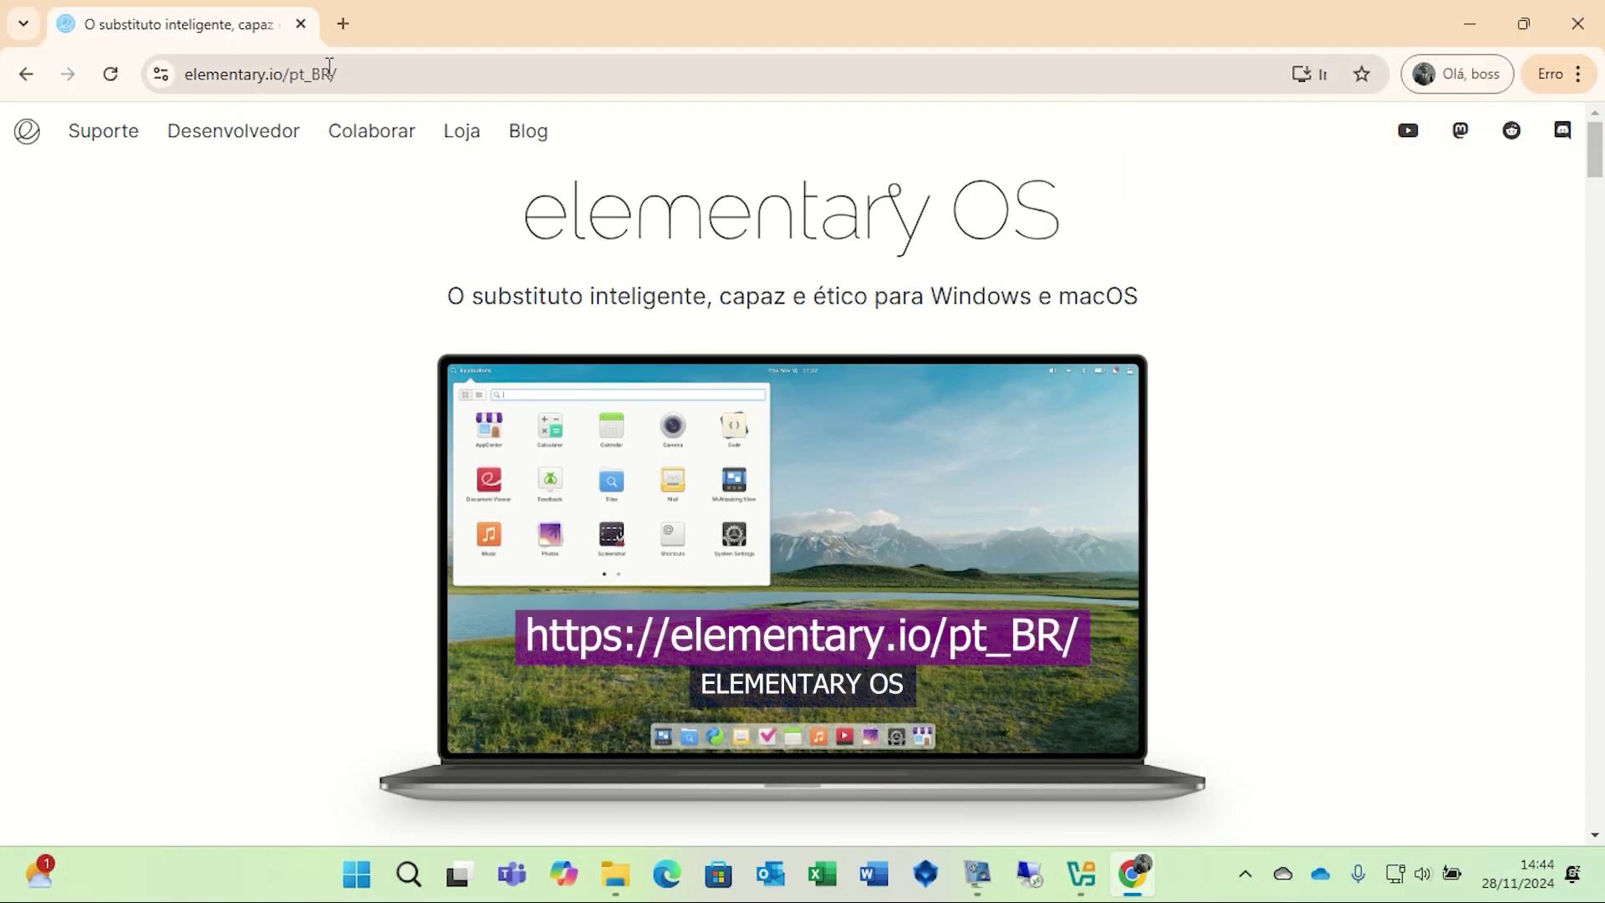
Download elementary OS 8 from elementary.io with a custom payment of 0, then check Chrome's downloads.
scroll(948, 262, "down", 4)
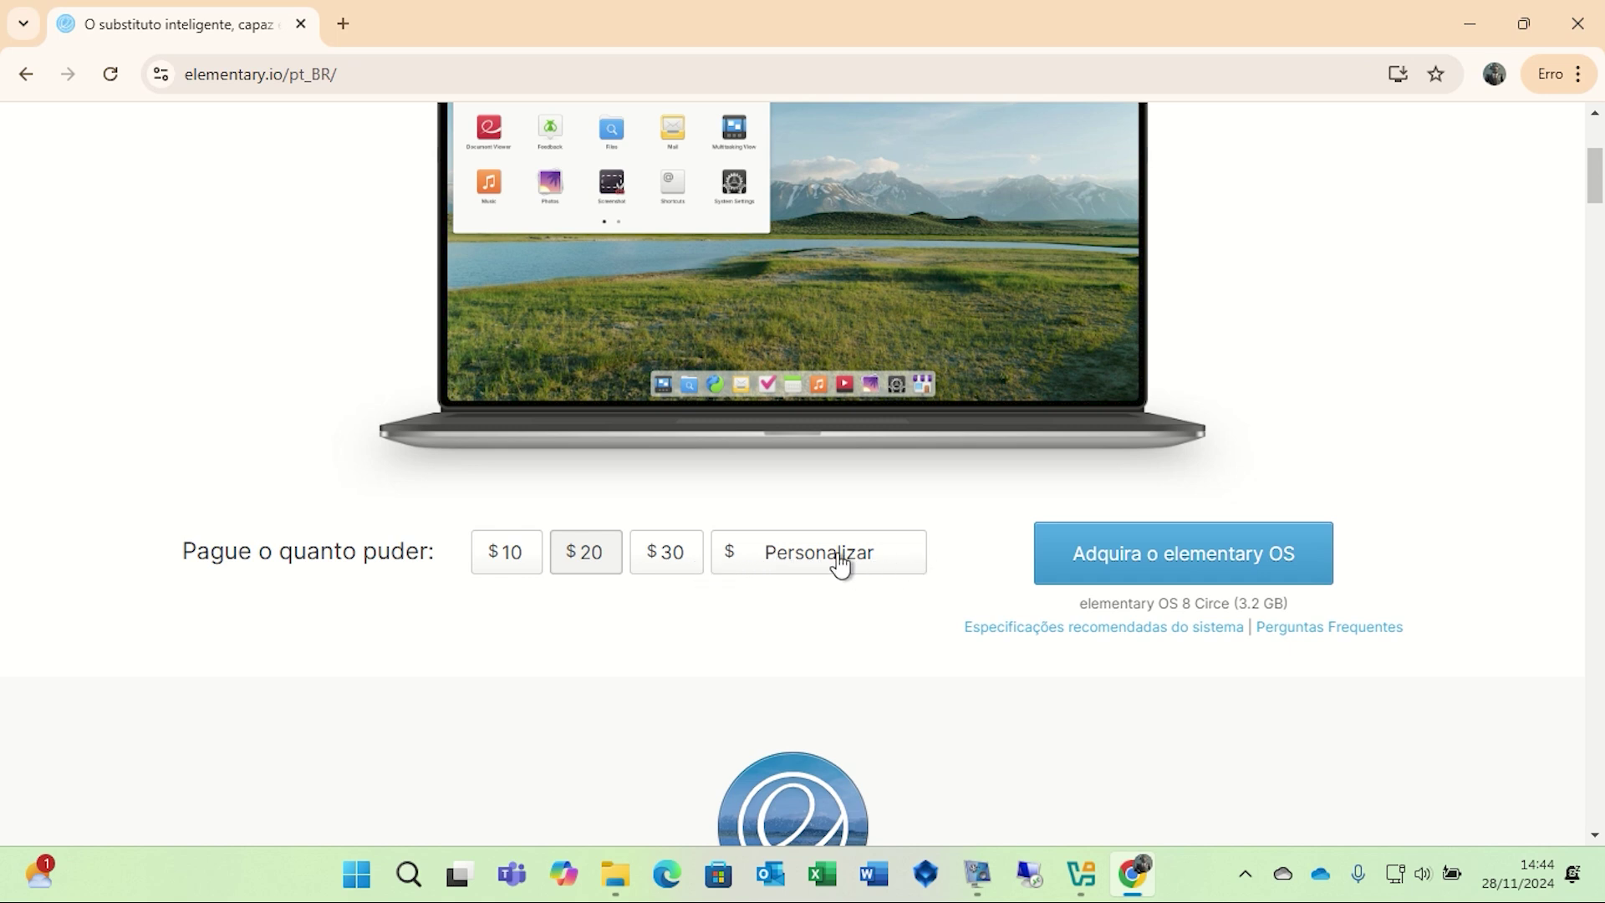
scroll(820, 555, "up", 1)
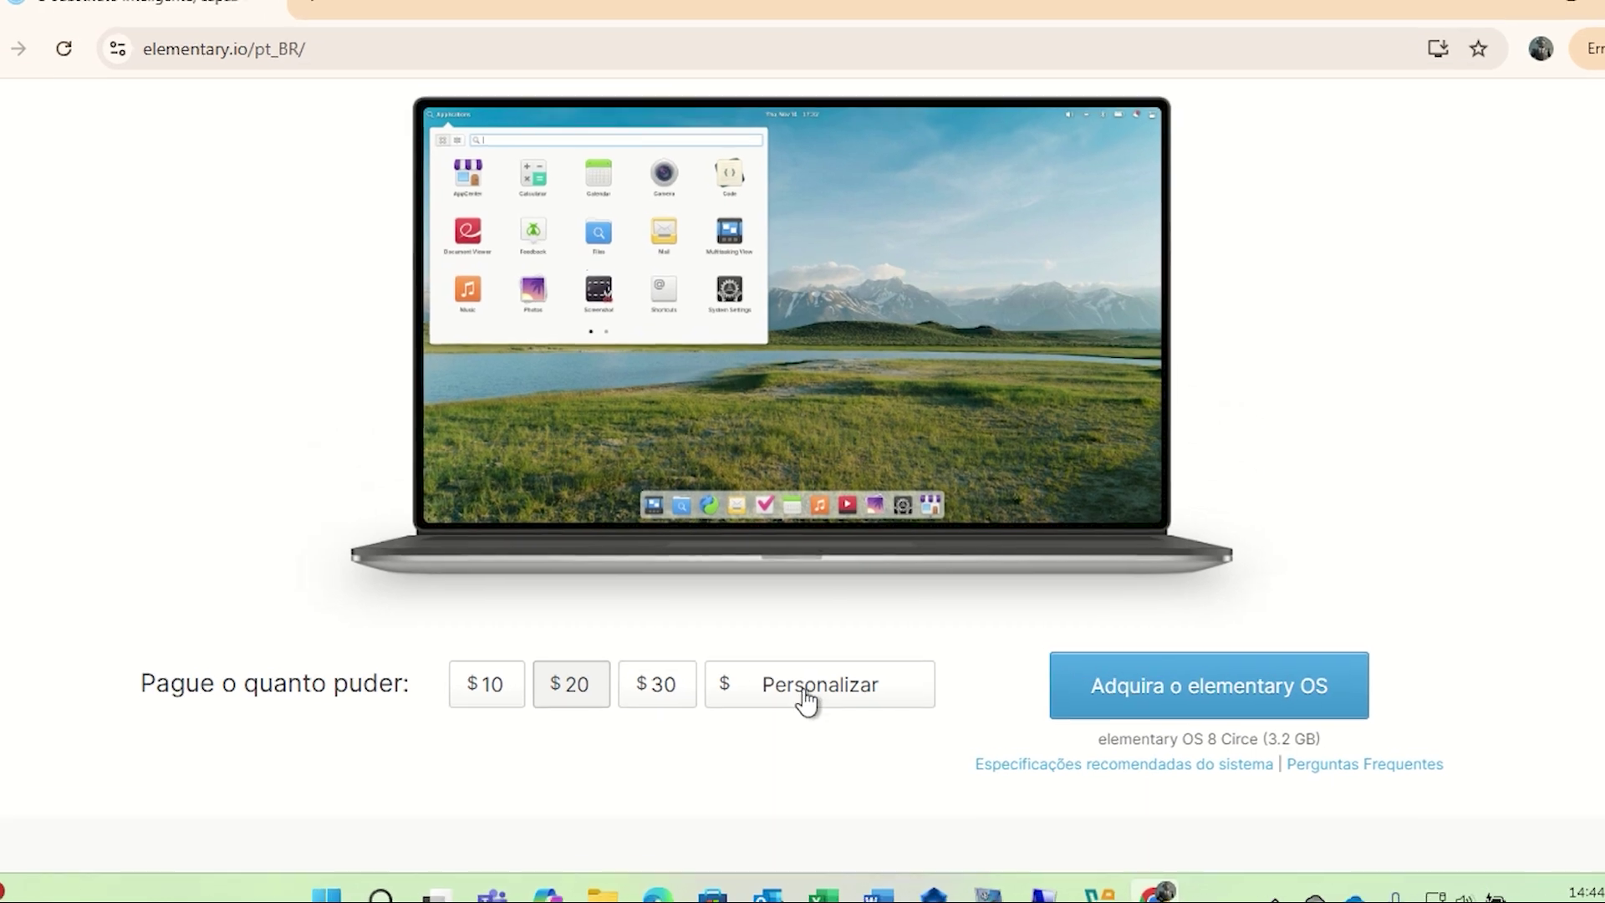
left_click(809, 672)
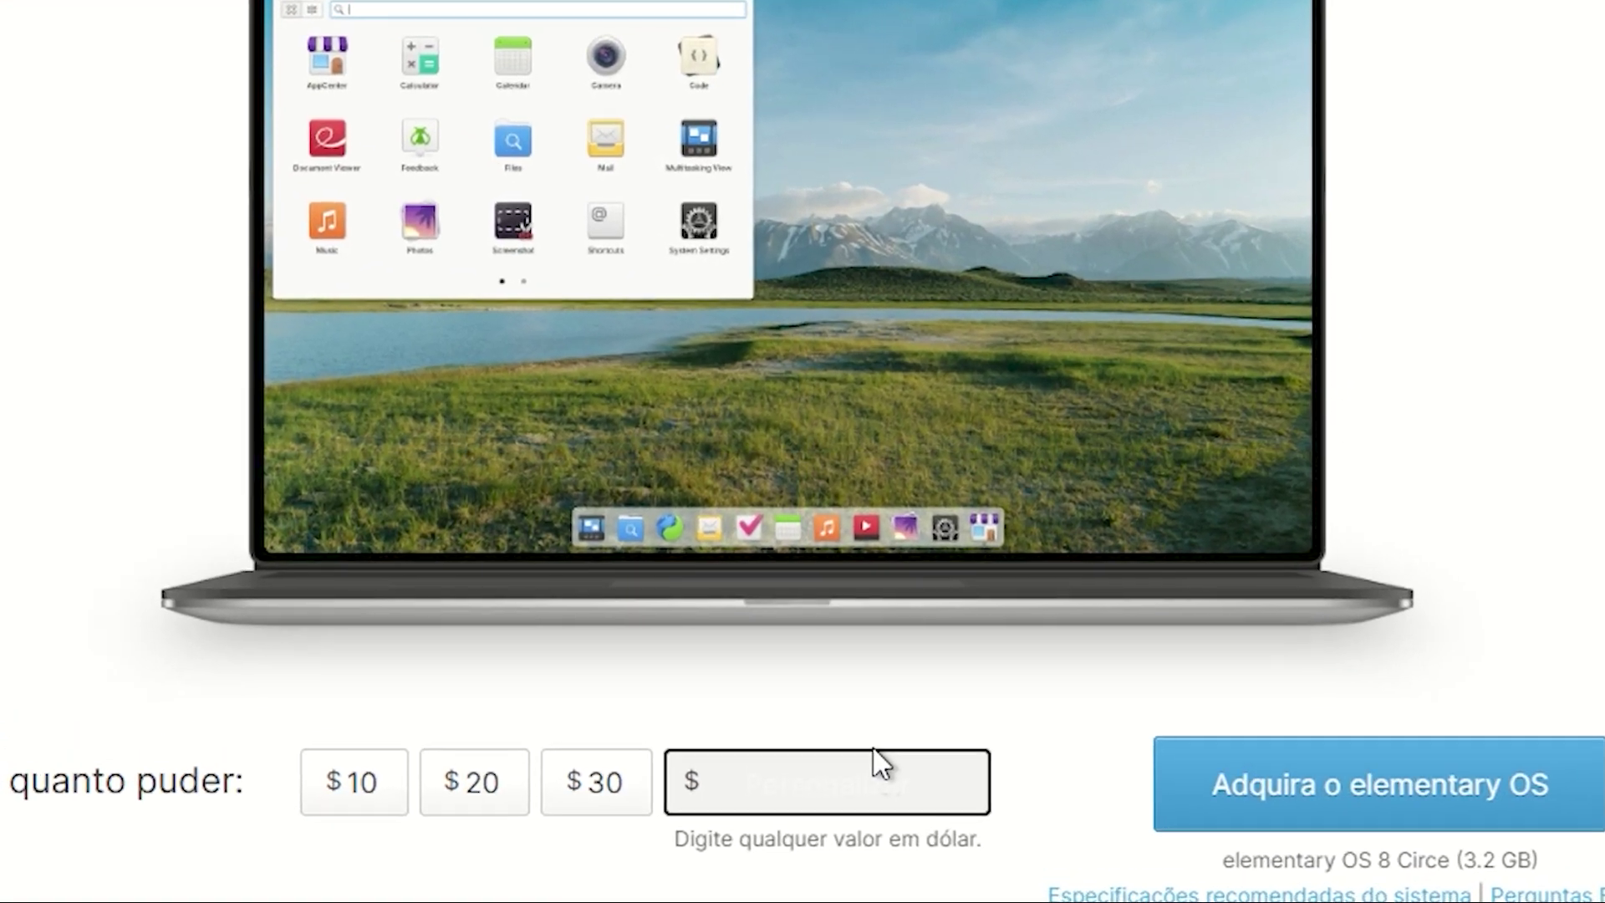
type("0")
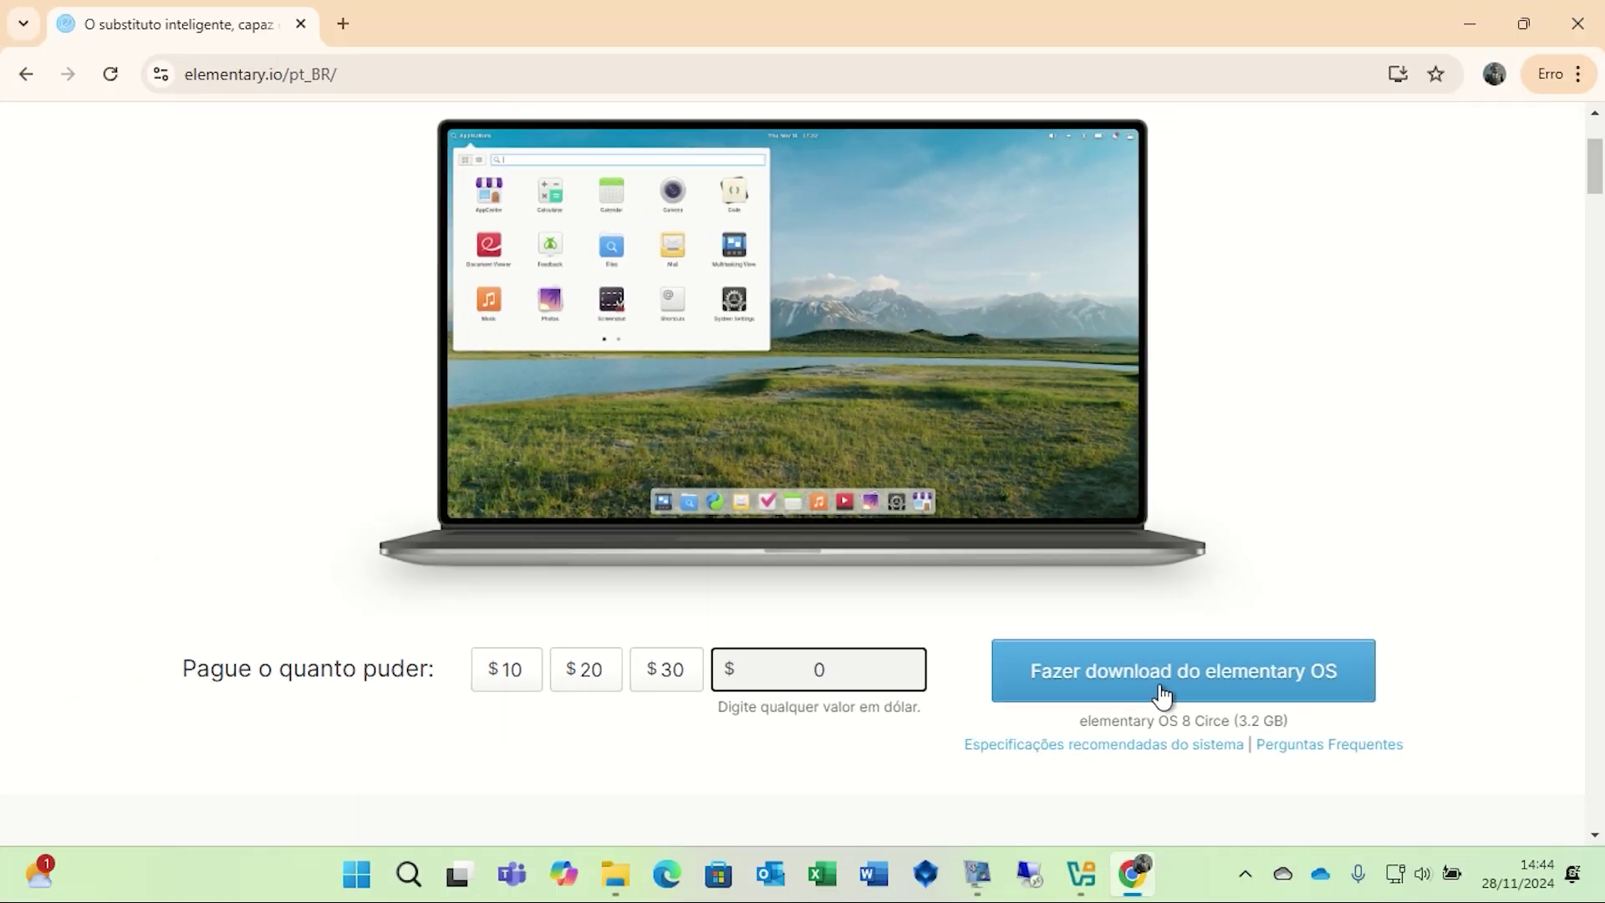
left_click(1159, 682)
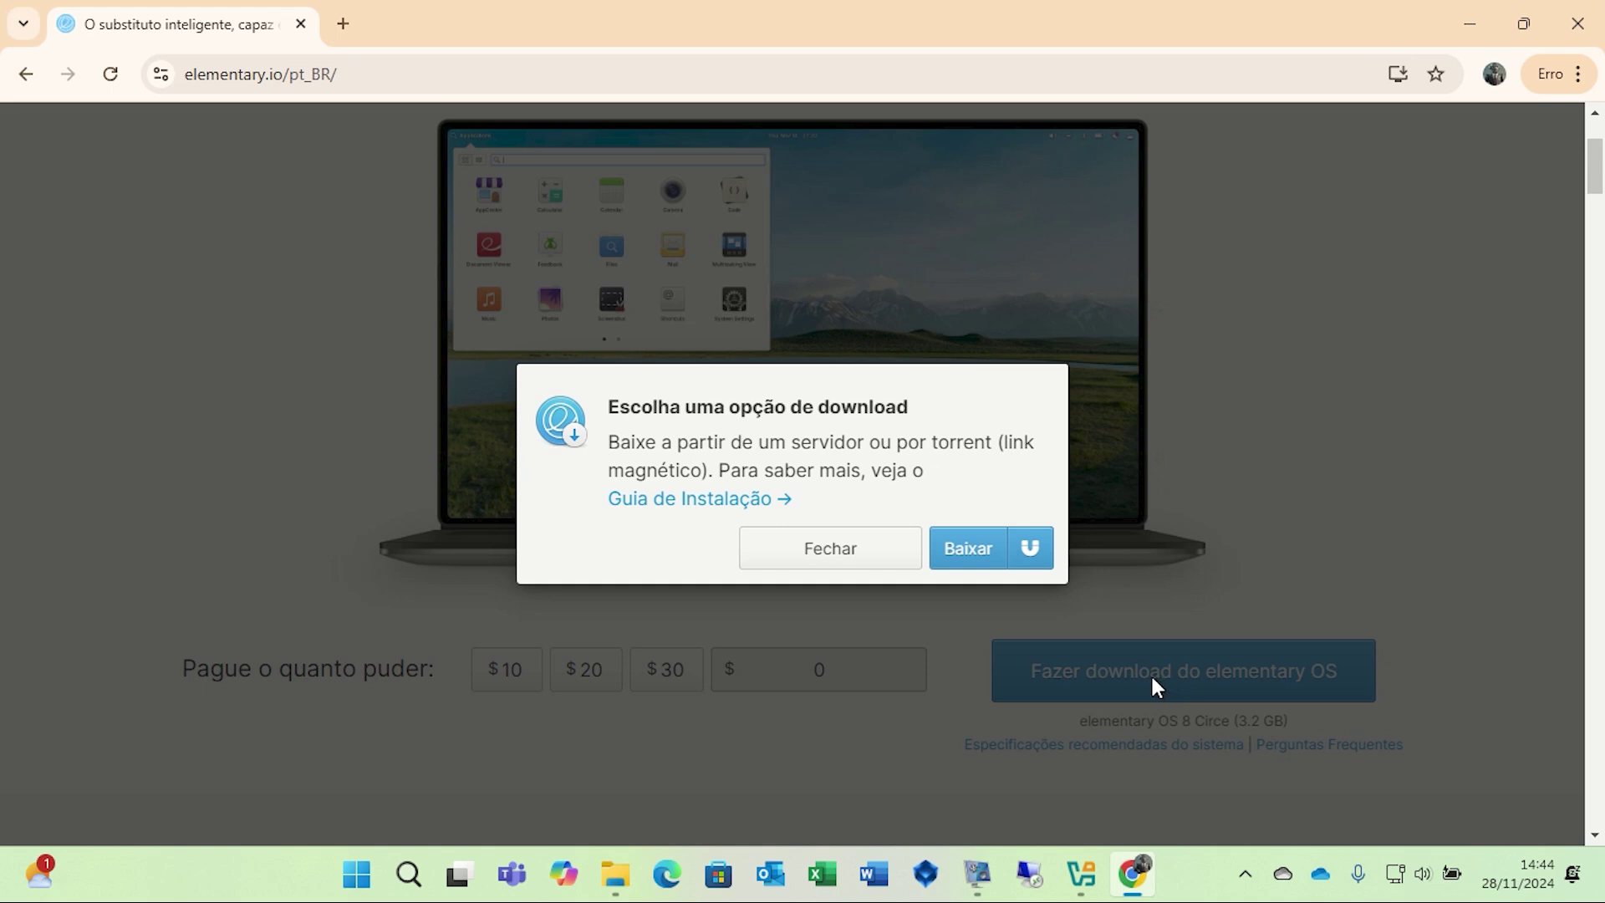
left_click(982, 555)
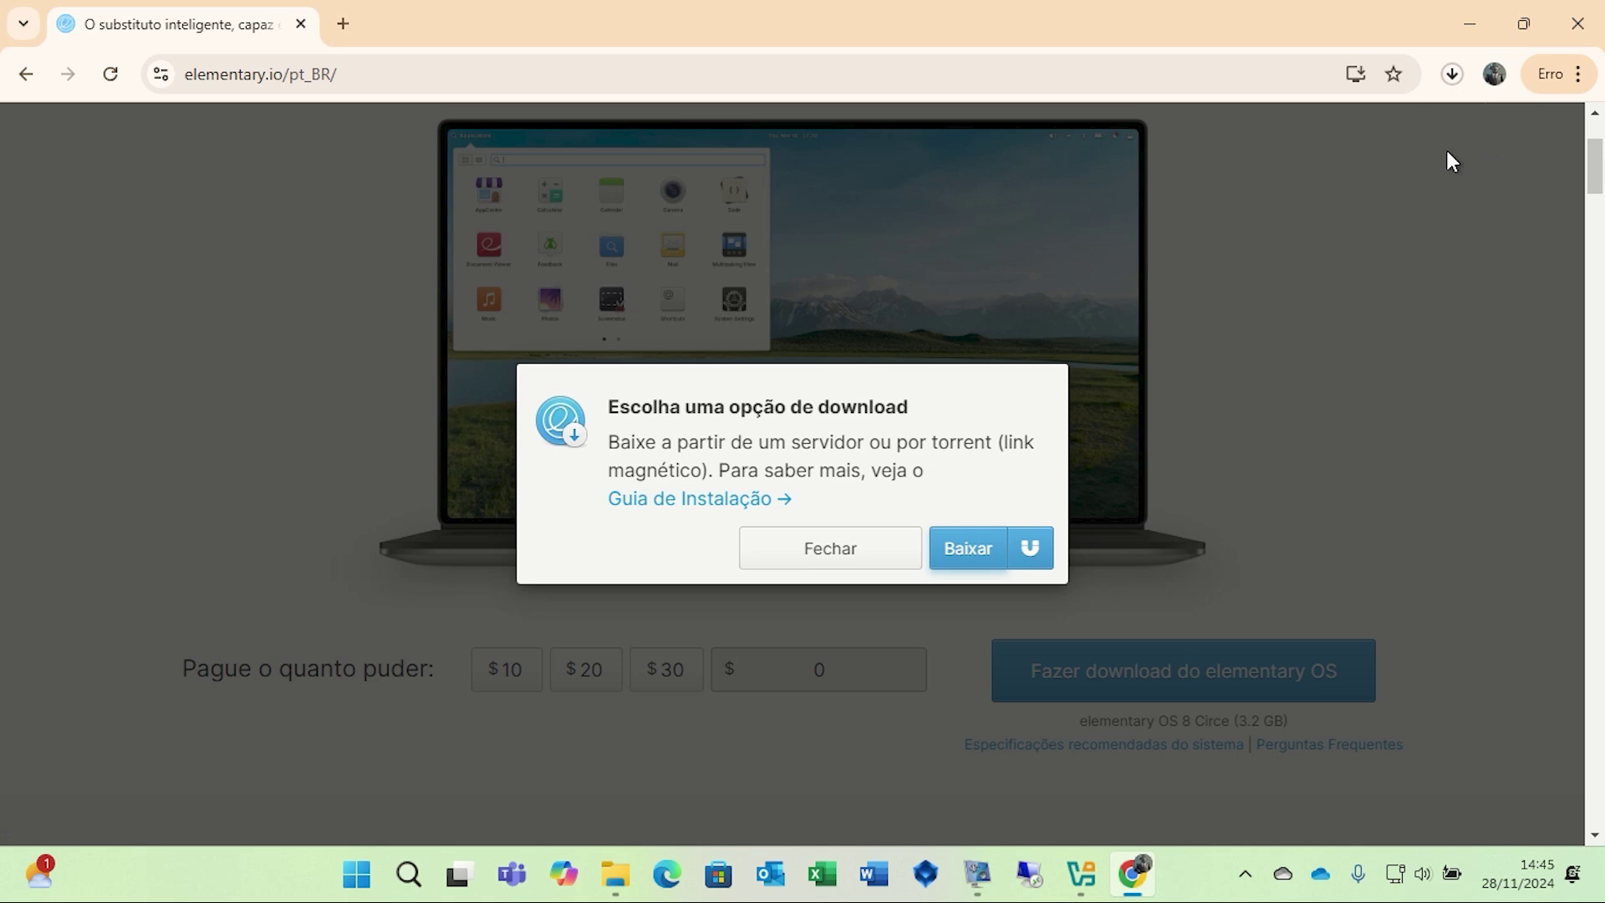
left_click(1452, 73)
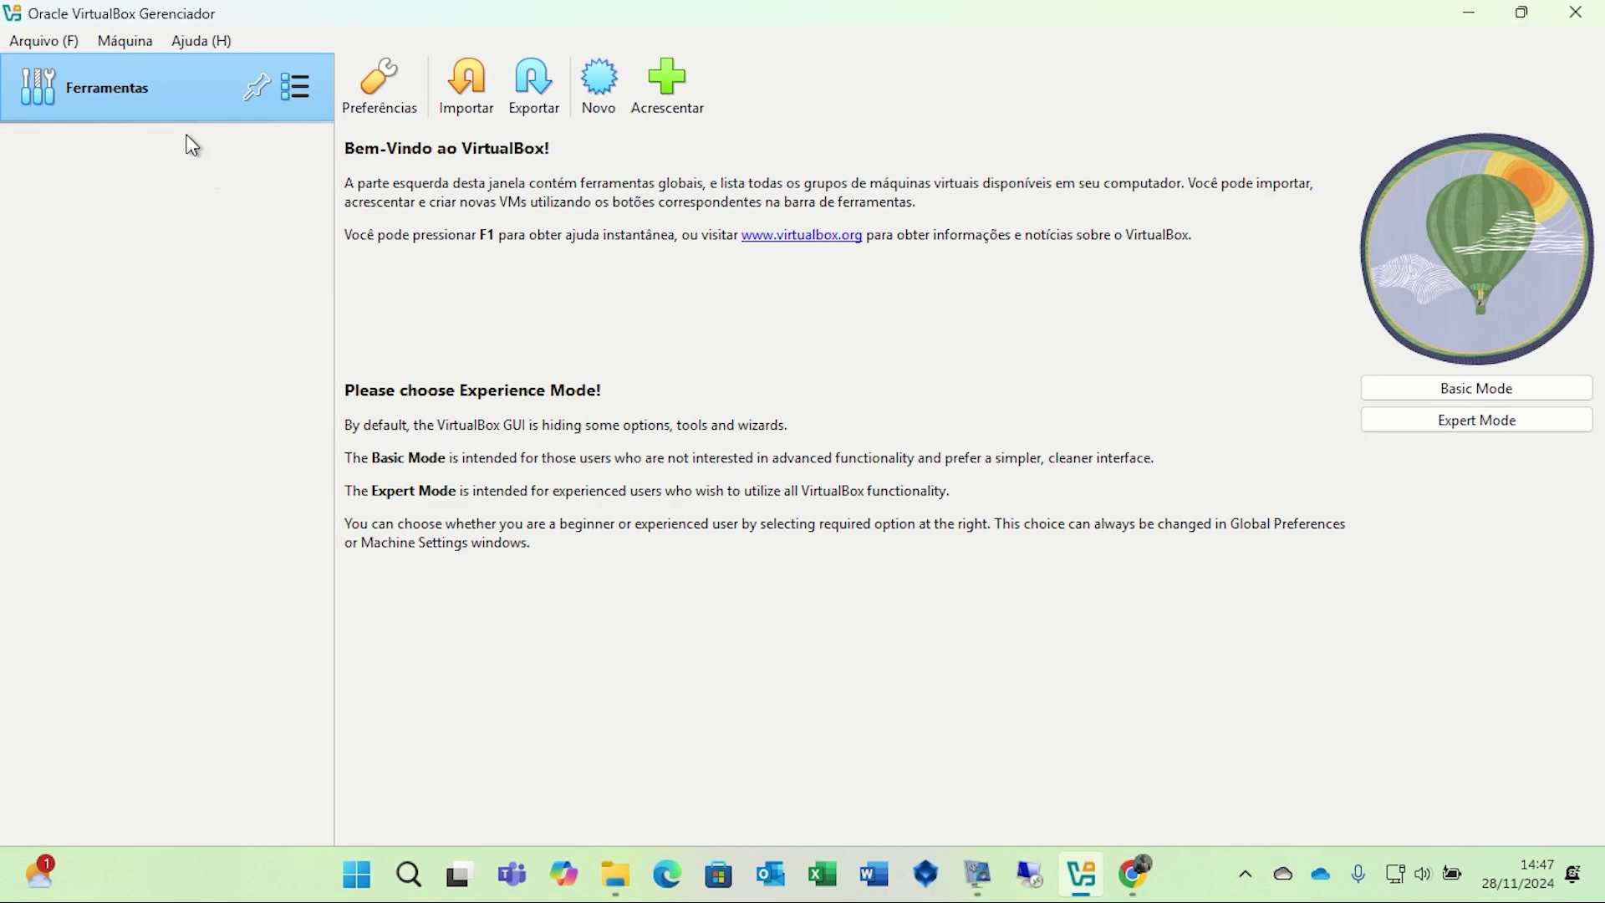
Name the new virtual machine ELEMENTARY OS and store it in D:\VirtualBox VMs.
left_click(601, 88)
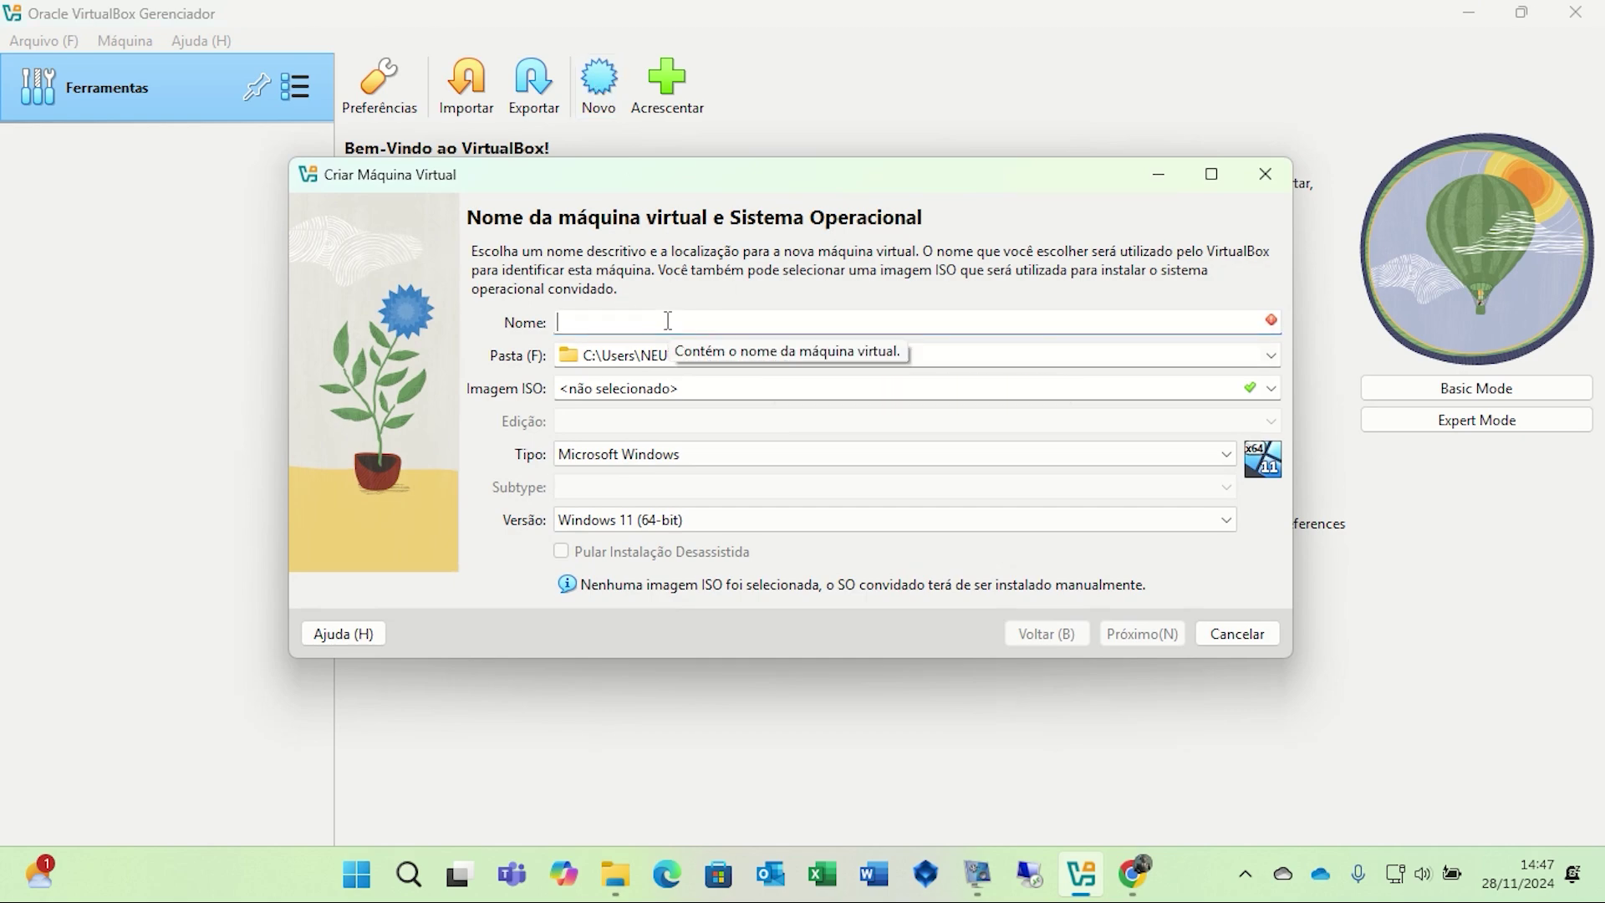
type("ELEMENTA")
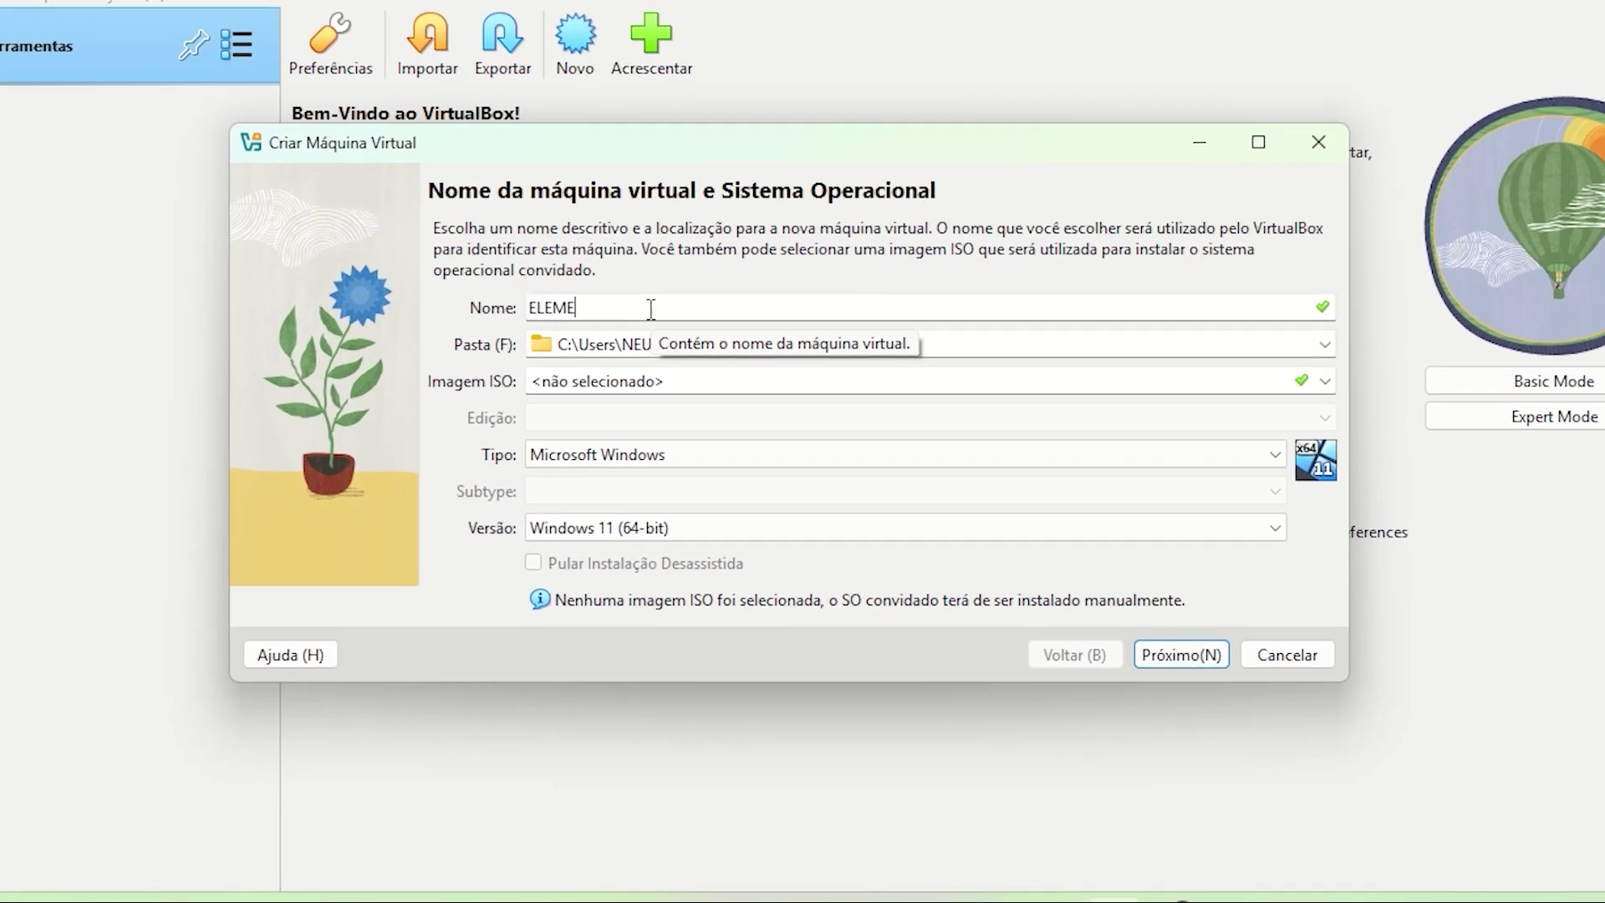
type("RY OS")
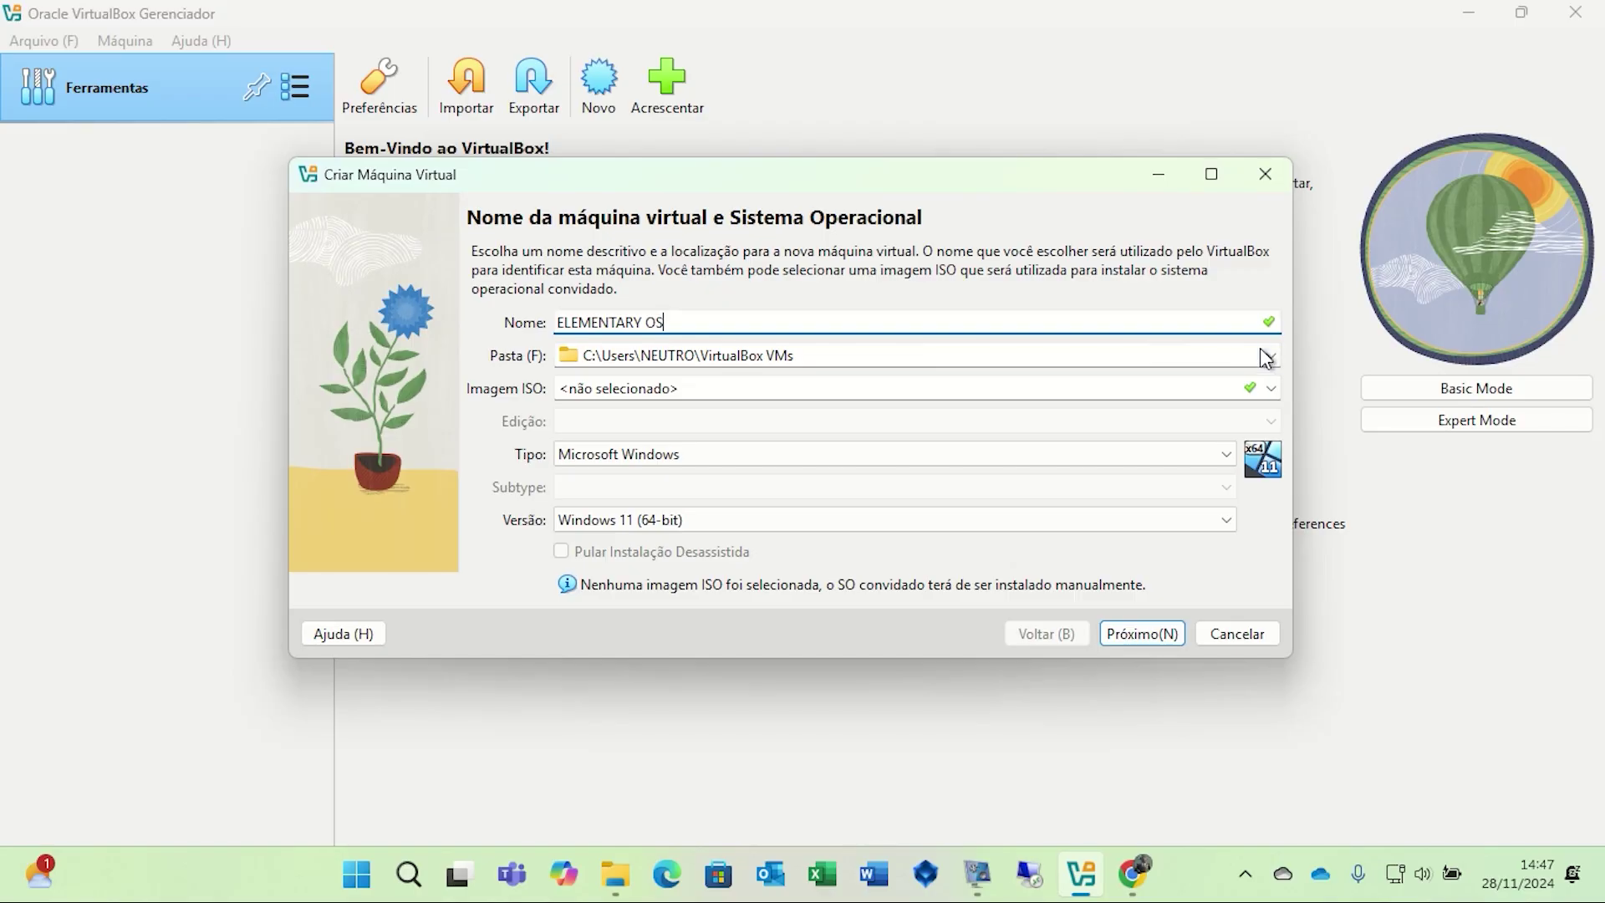
left_click(1272, 359)
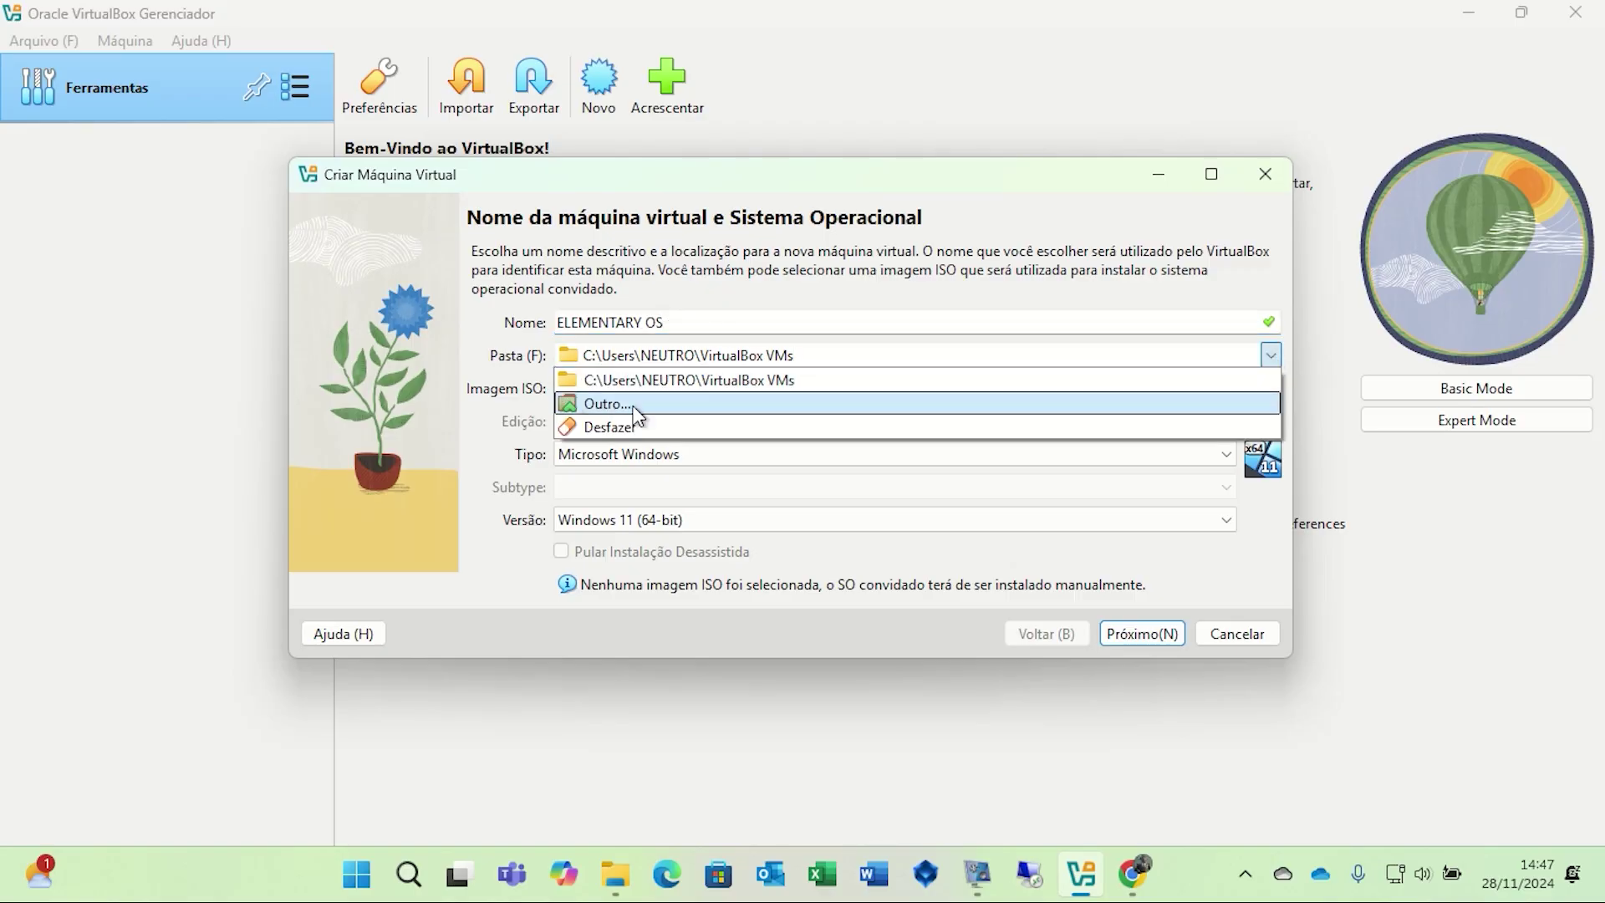
left_click(616, 401)
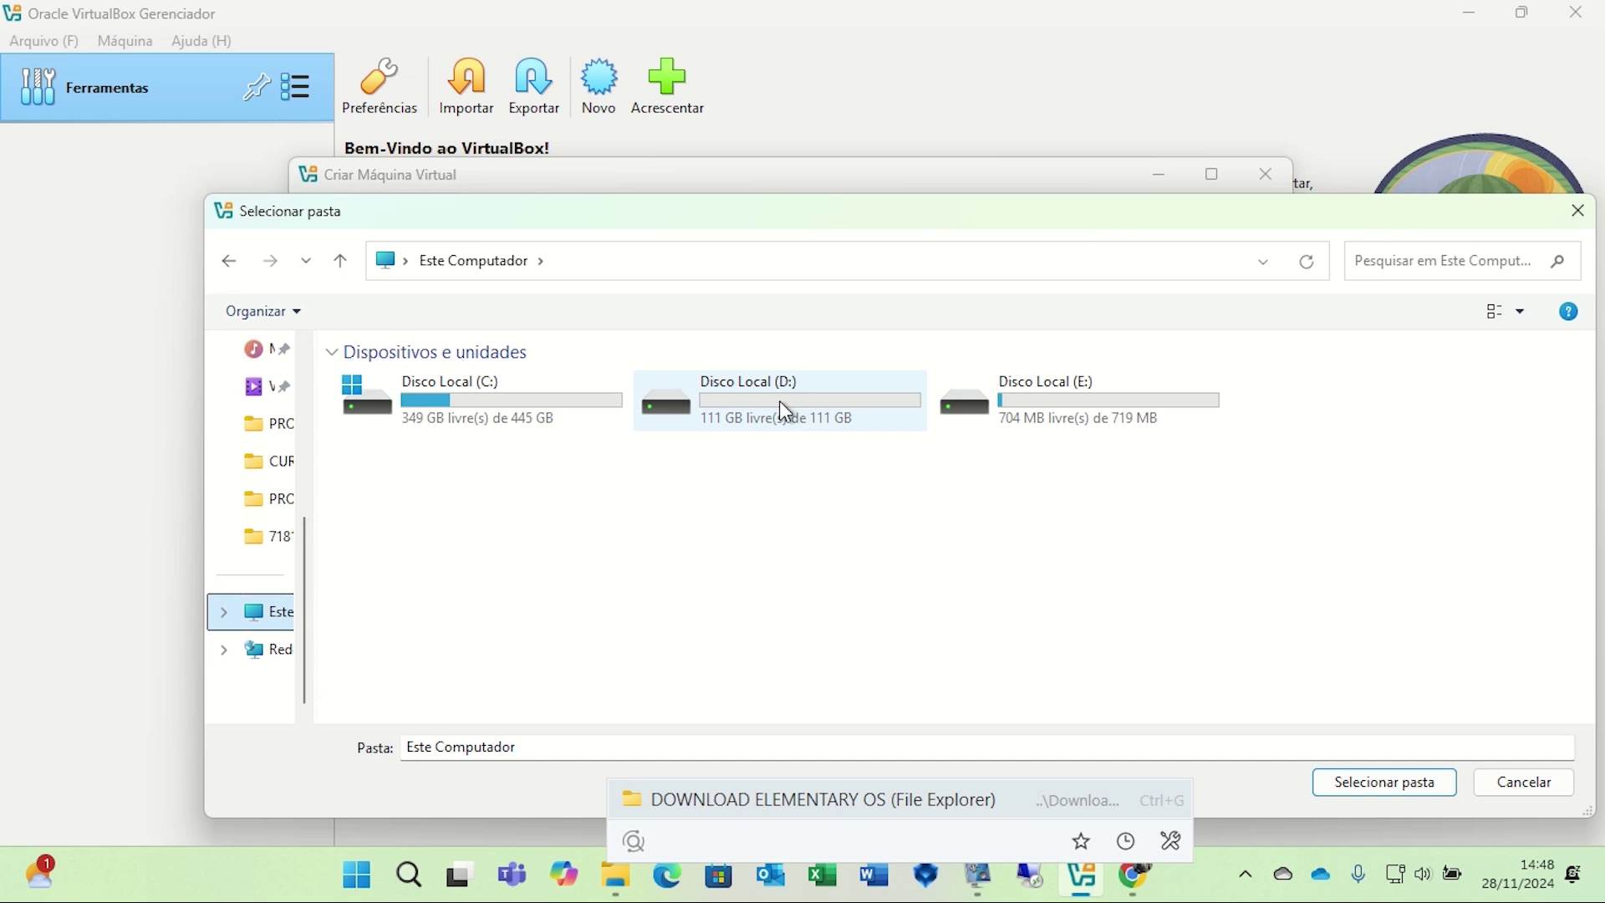
double_click(779, 399)
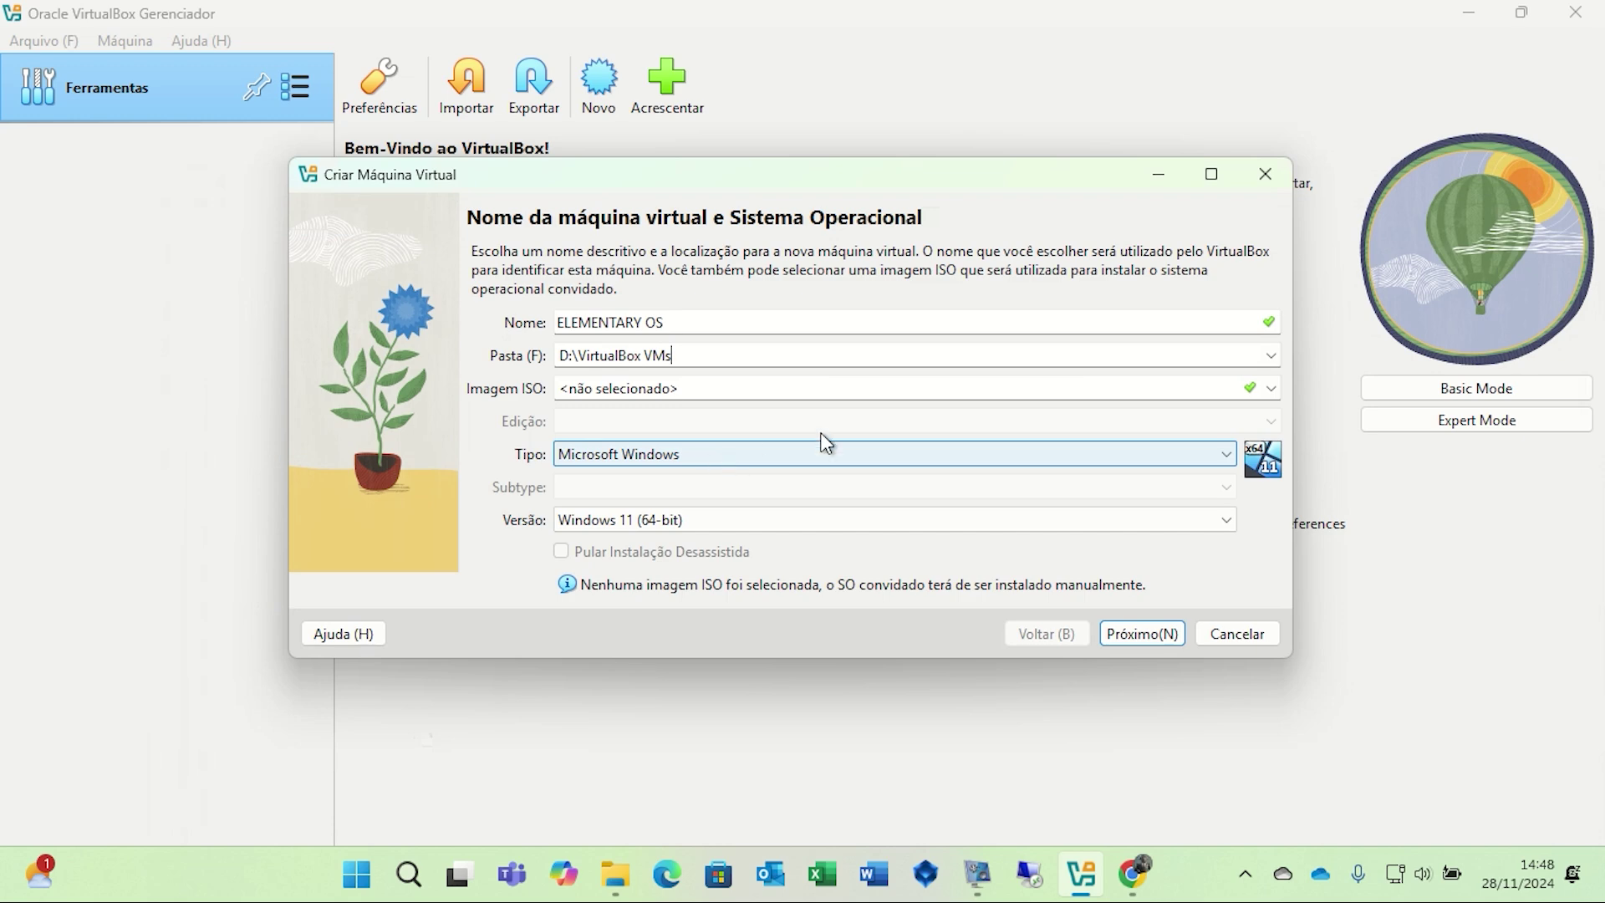
Attach the elementaryos-8.0-stable.20241122rc.iso image as the installation ISO.
left_click(1271, 389)
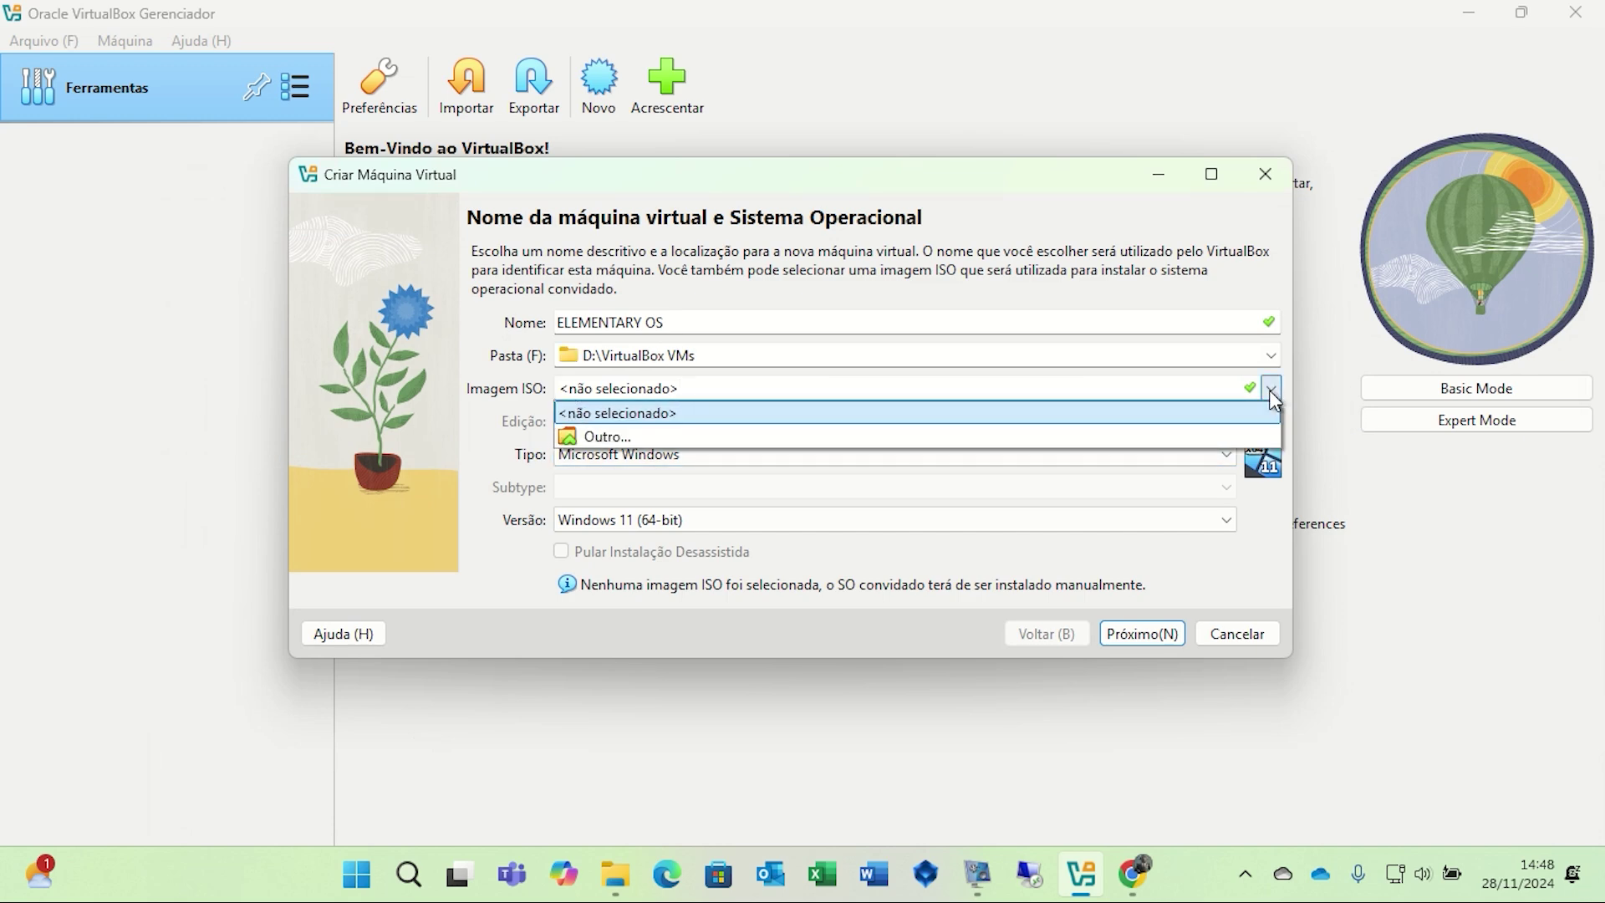
left_click(603, 433)
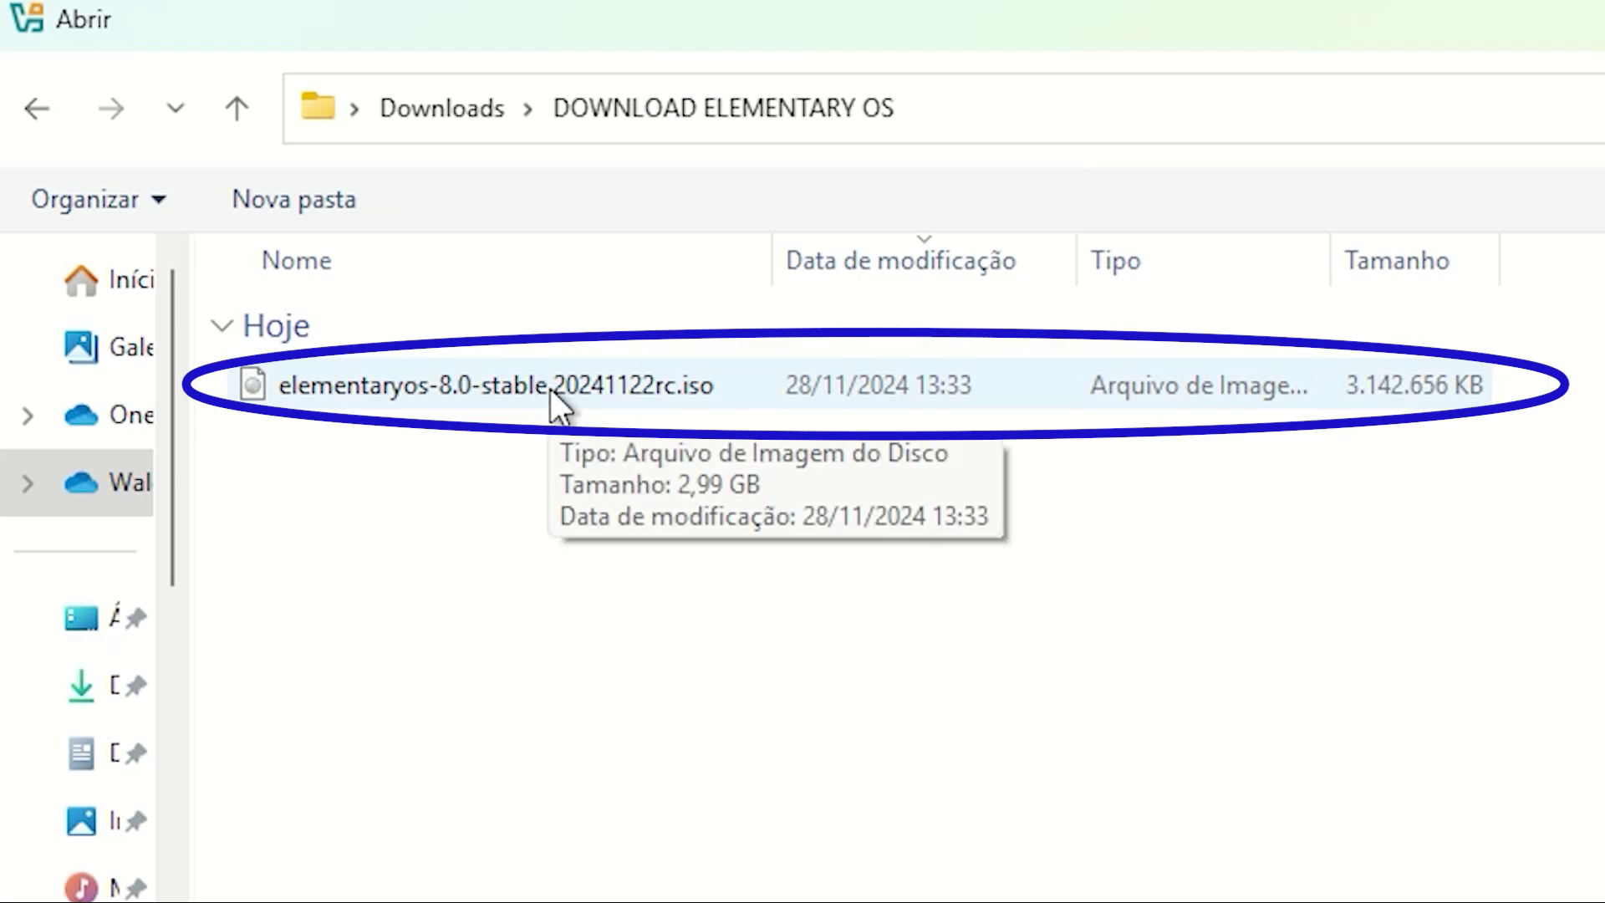
left_click(550, 389)
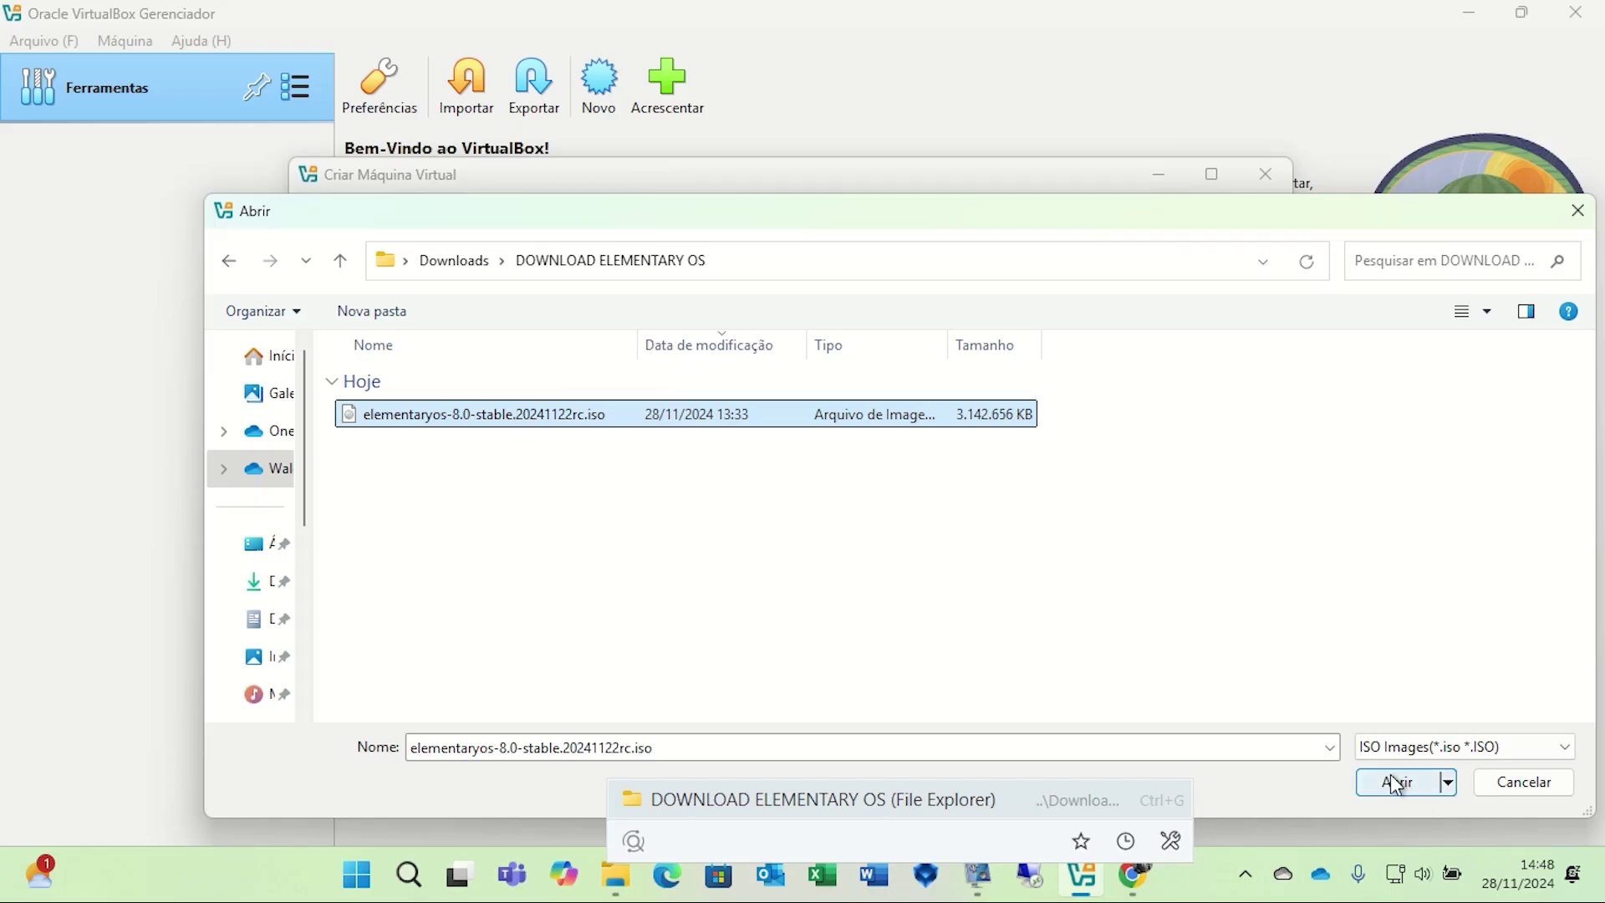
left_click(1396, 783)
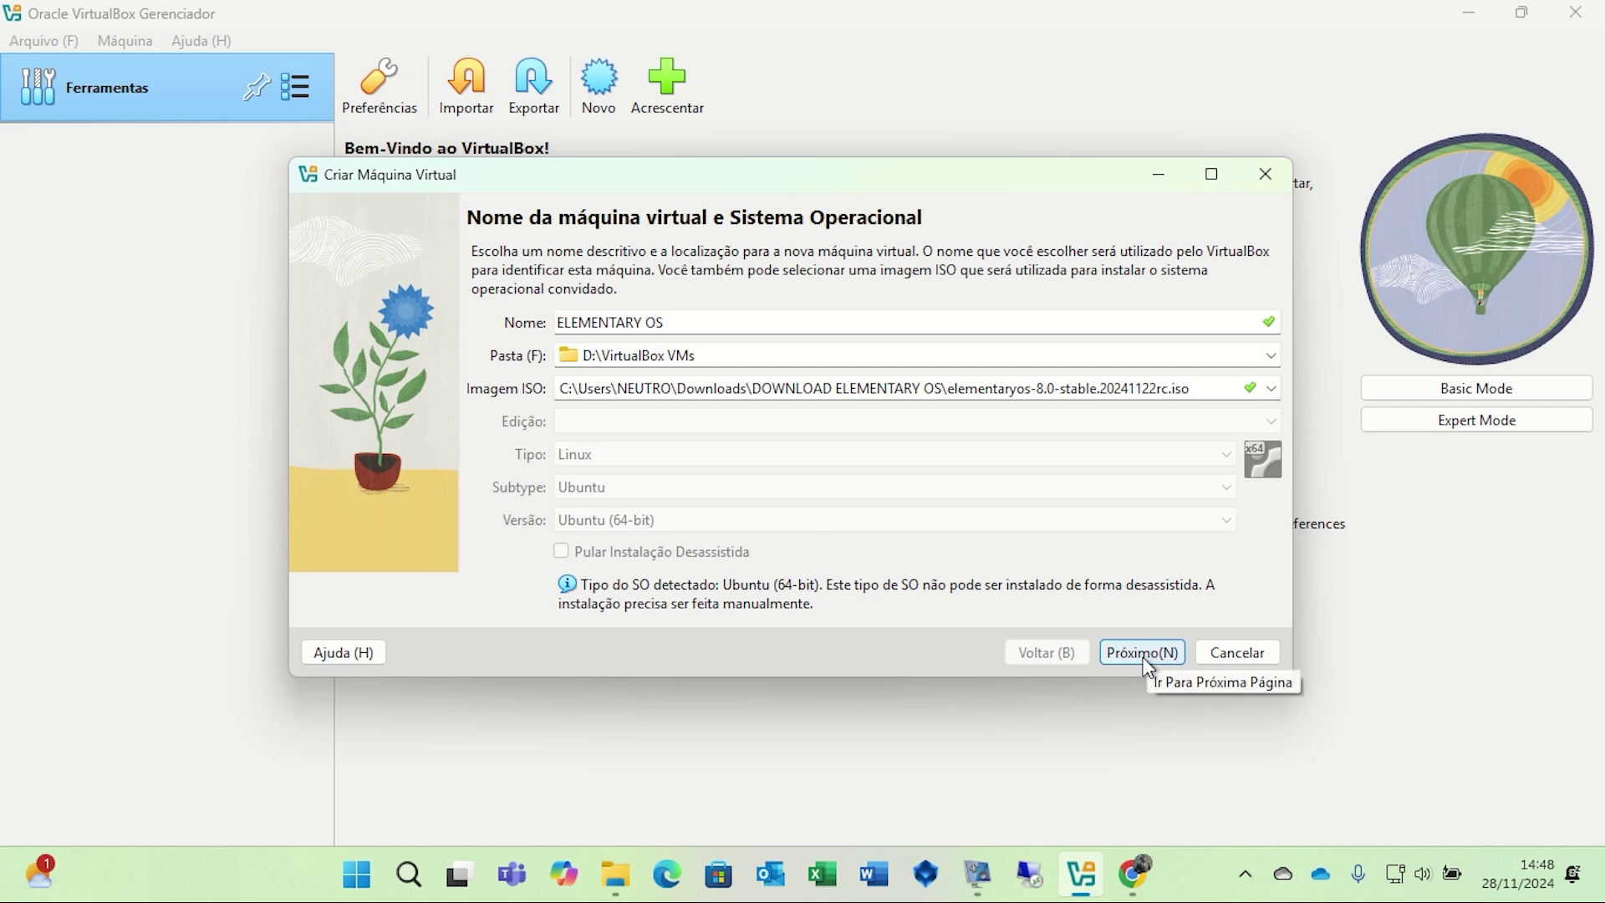
Give the machine 6048 MB memory, 2 CPUs and a 40 GB disk, and finish the wizard.
left_click(1142, 652)
left_click_drag(727, 301, 1036, 306)
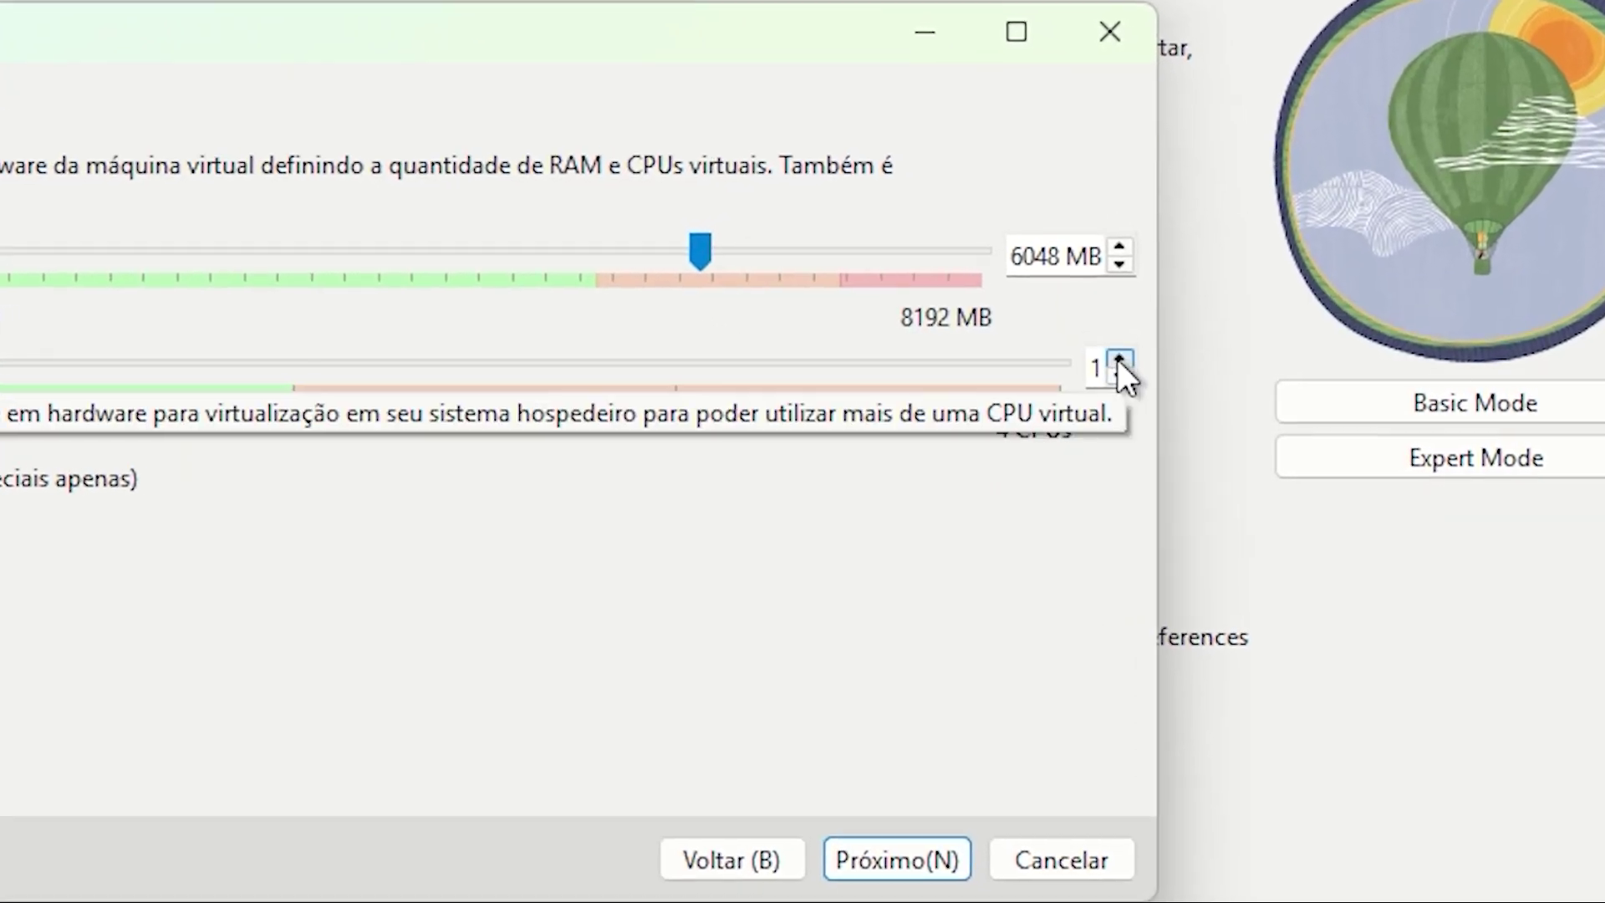
left_click(1118, 359)
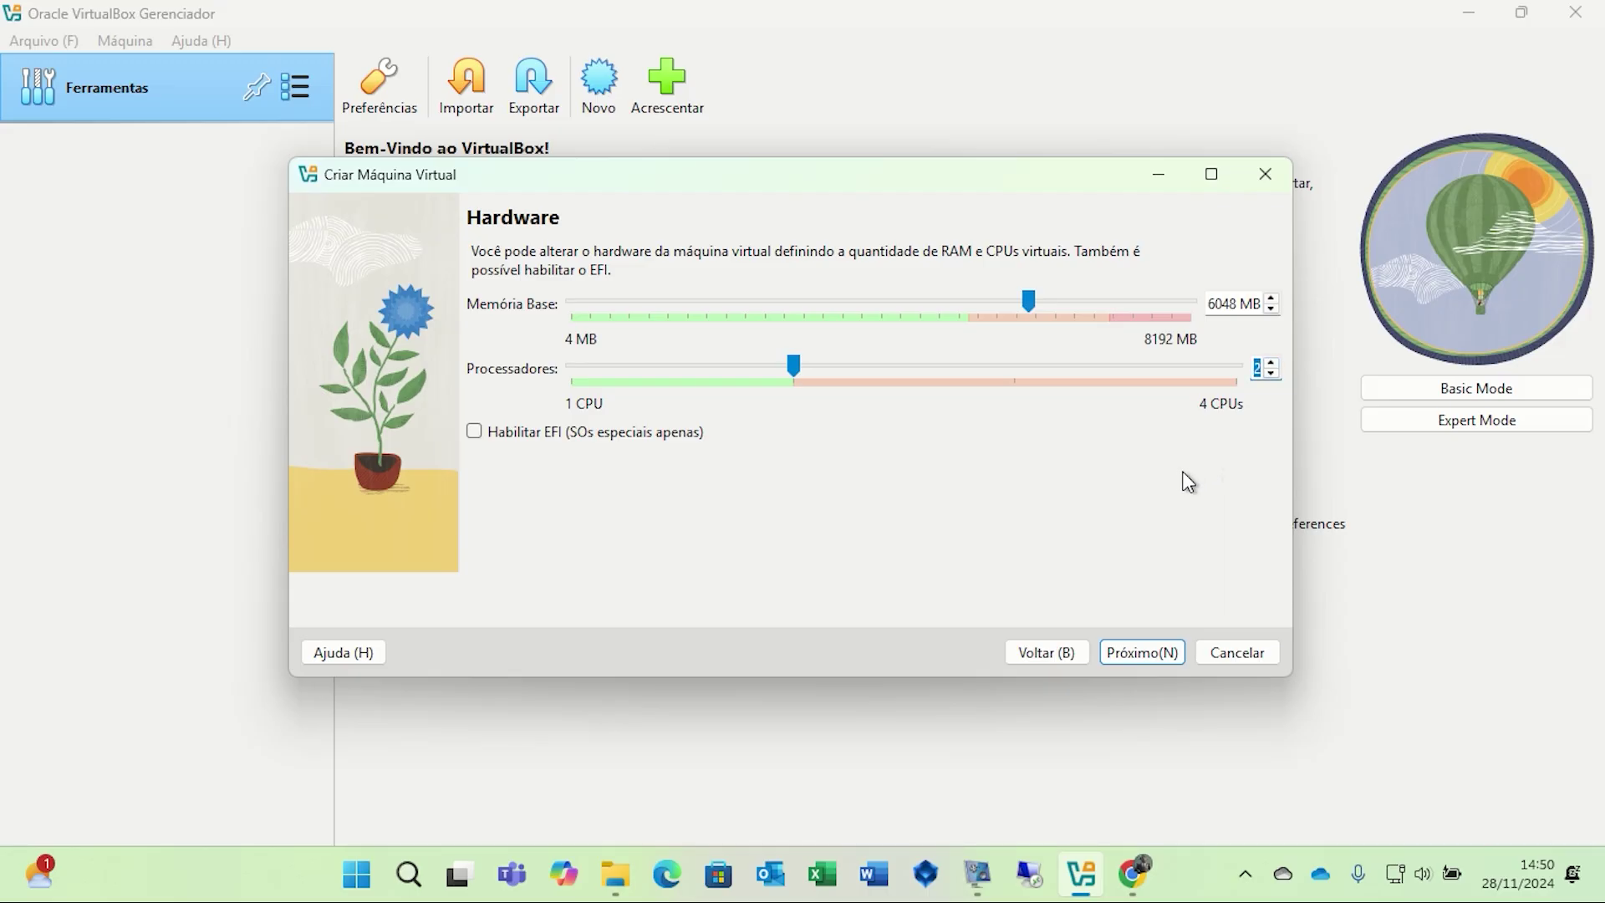
left_click(1121, 661)
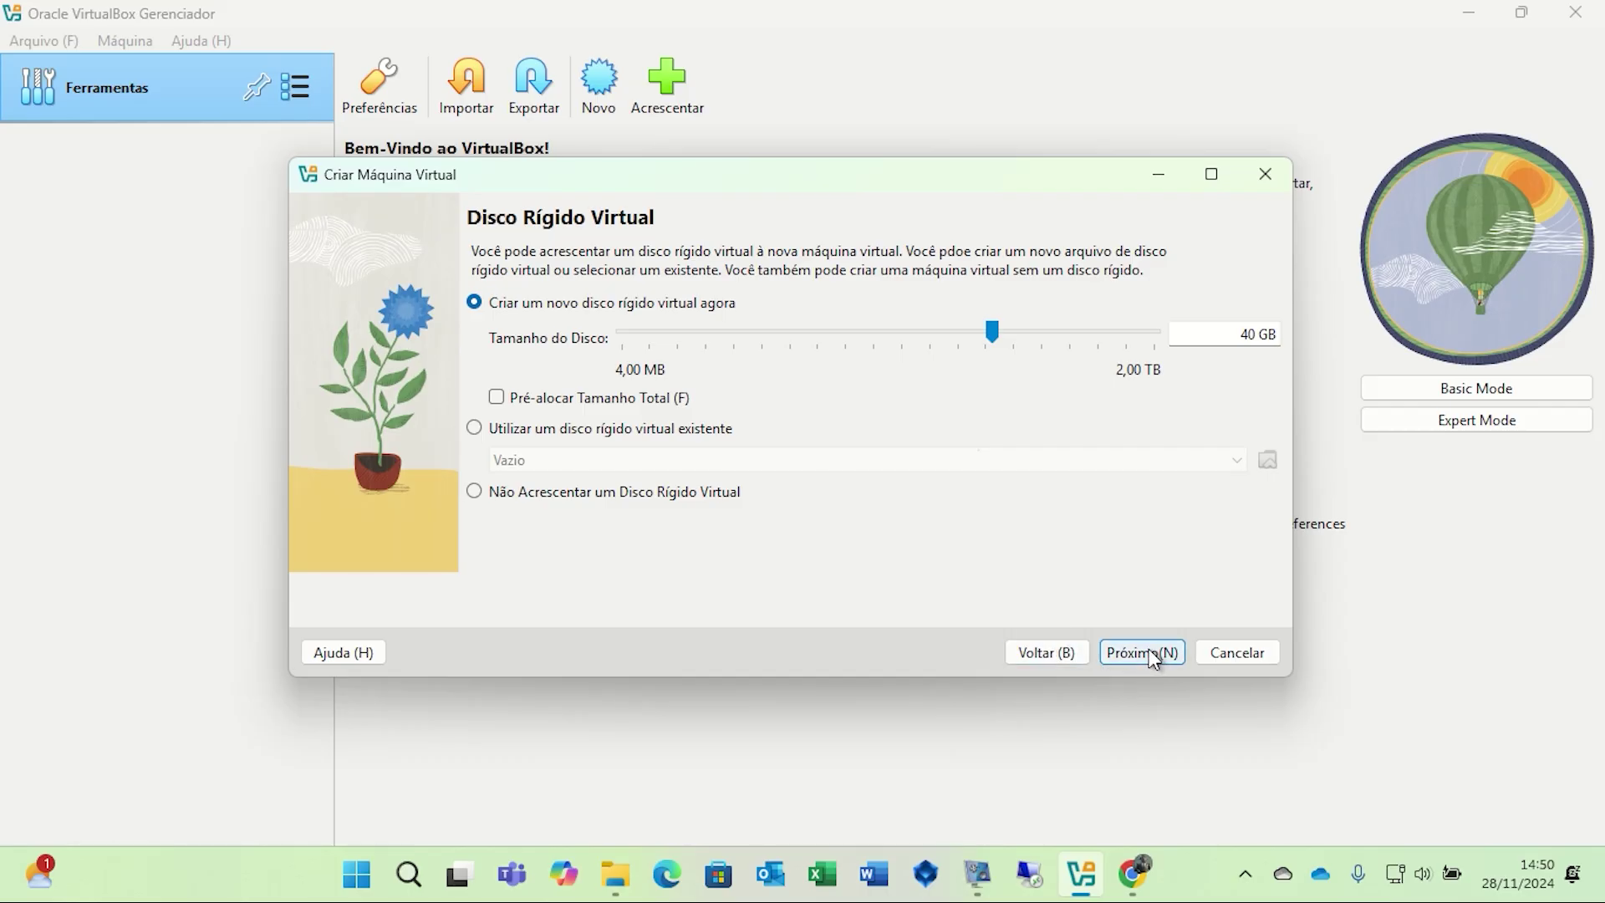
left_click(1144, 653)
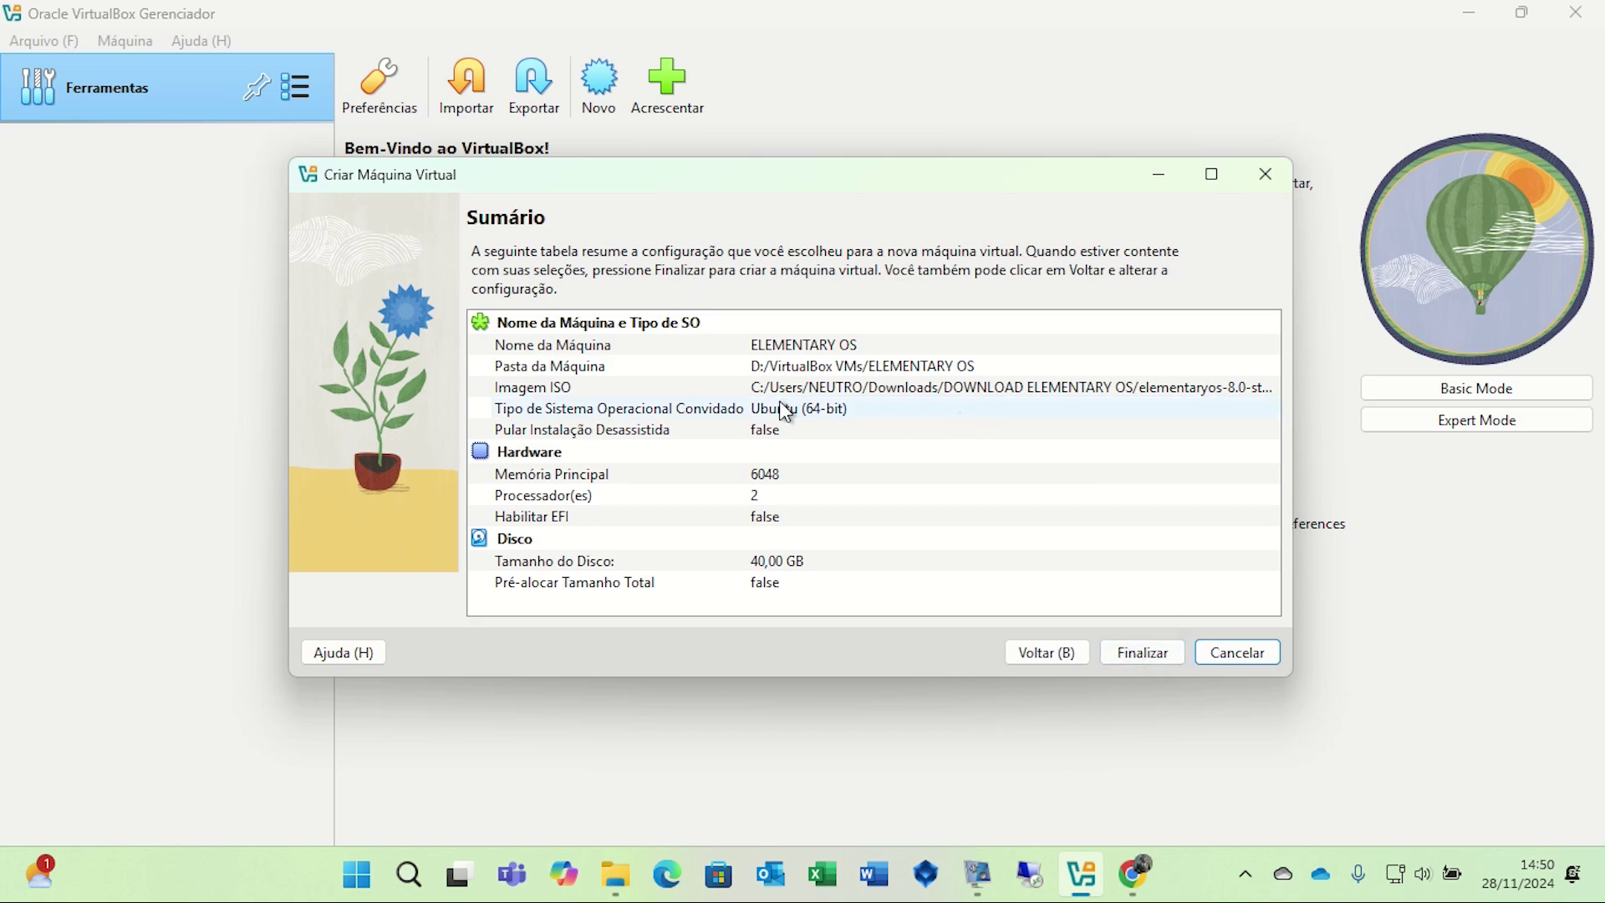
left_click(1151, 653)
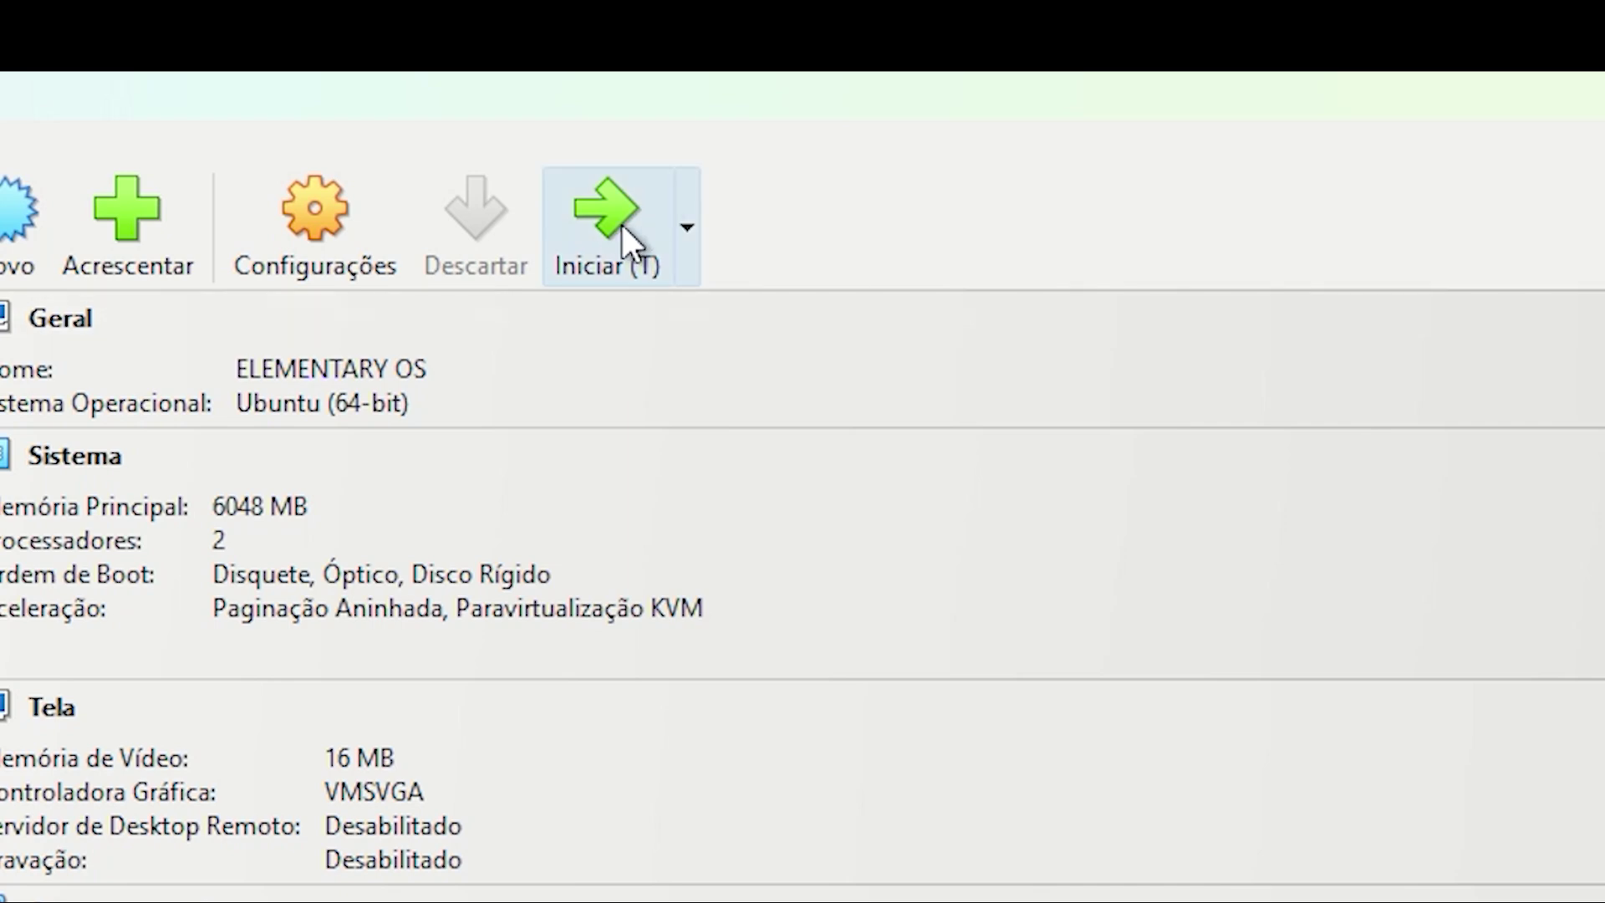
Boot the ELEMENTARY OS VM and set the installer language to Brazilian Portuguese.
left_click(699, 85)
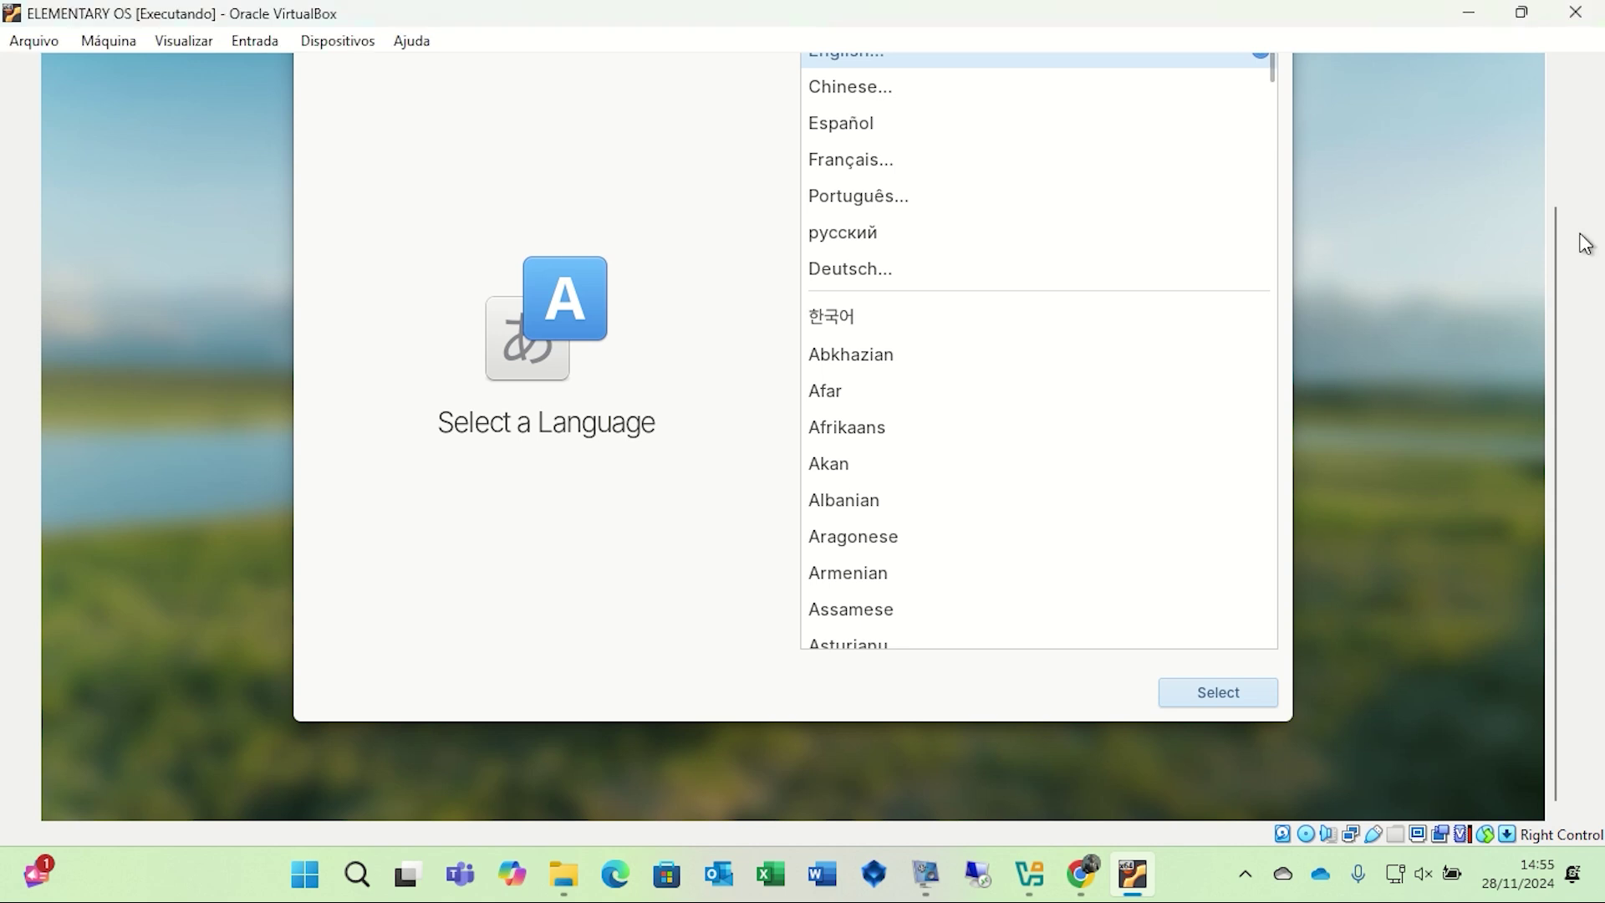
left_click_drag(1555, 253, 1558, 197)
left_click(861, 278)
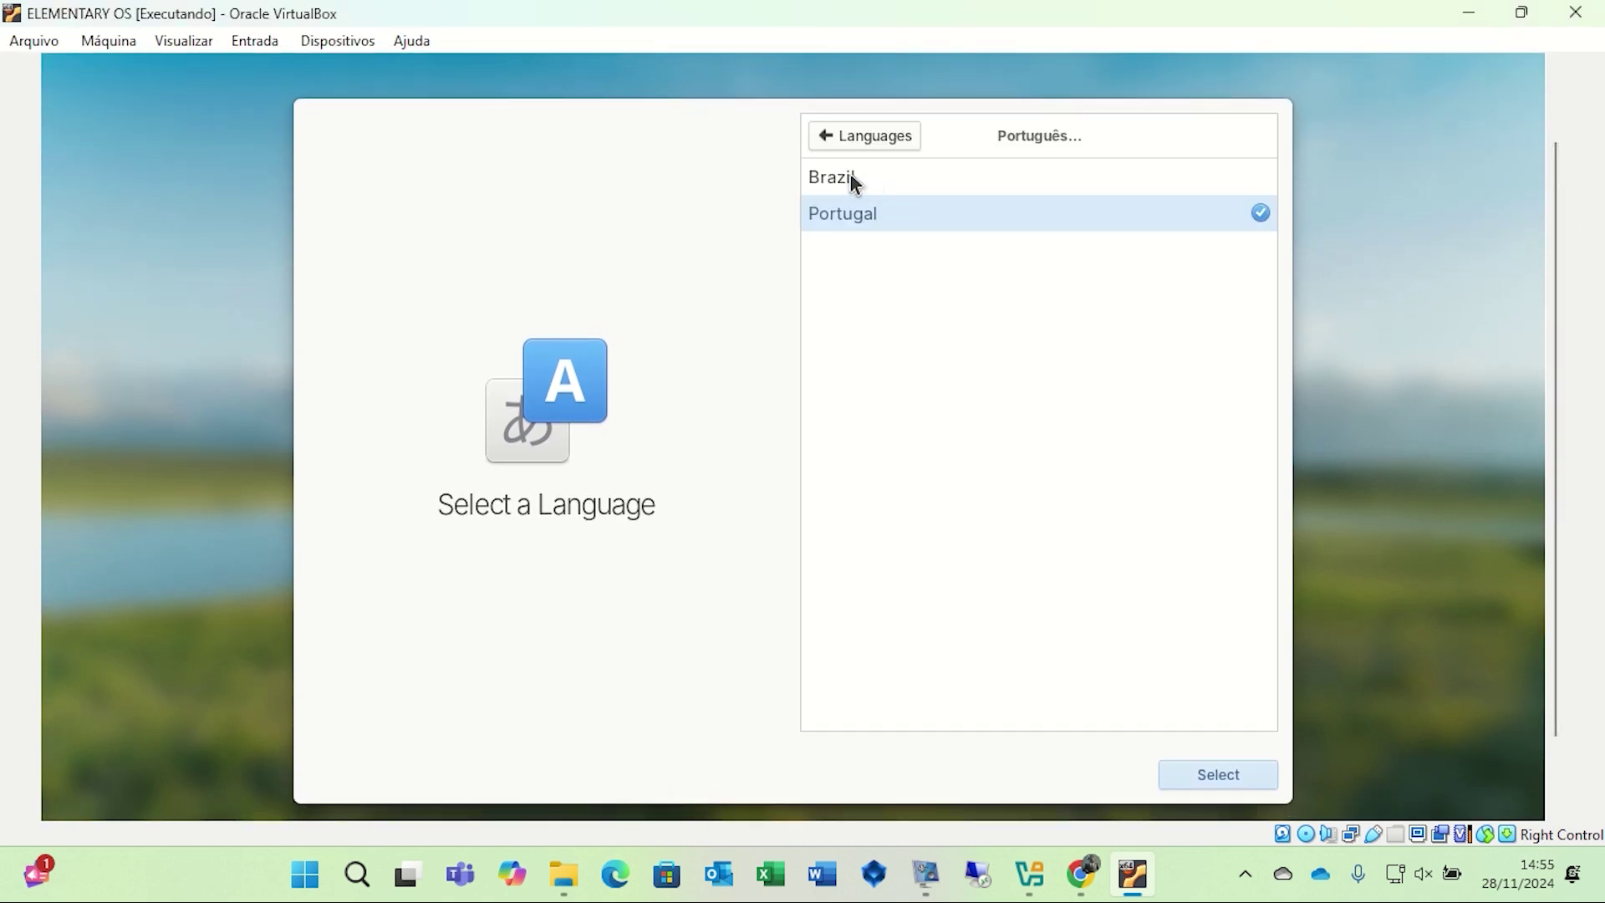
left_click(850, 174)
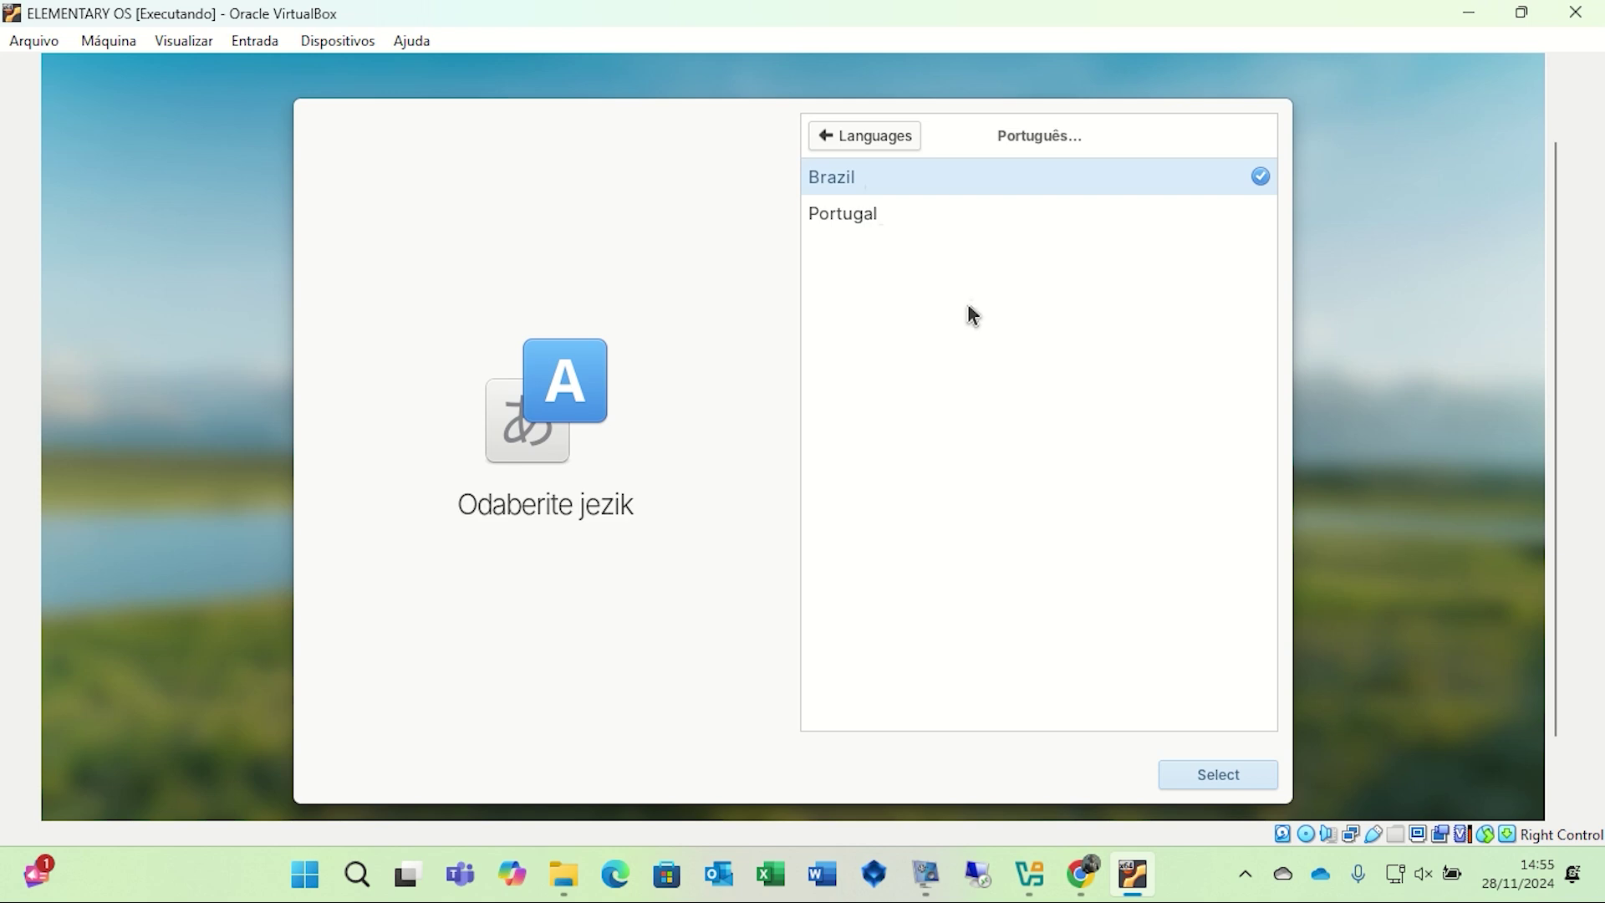
left_click(1232, 776)
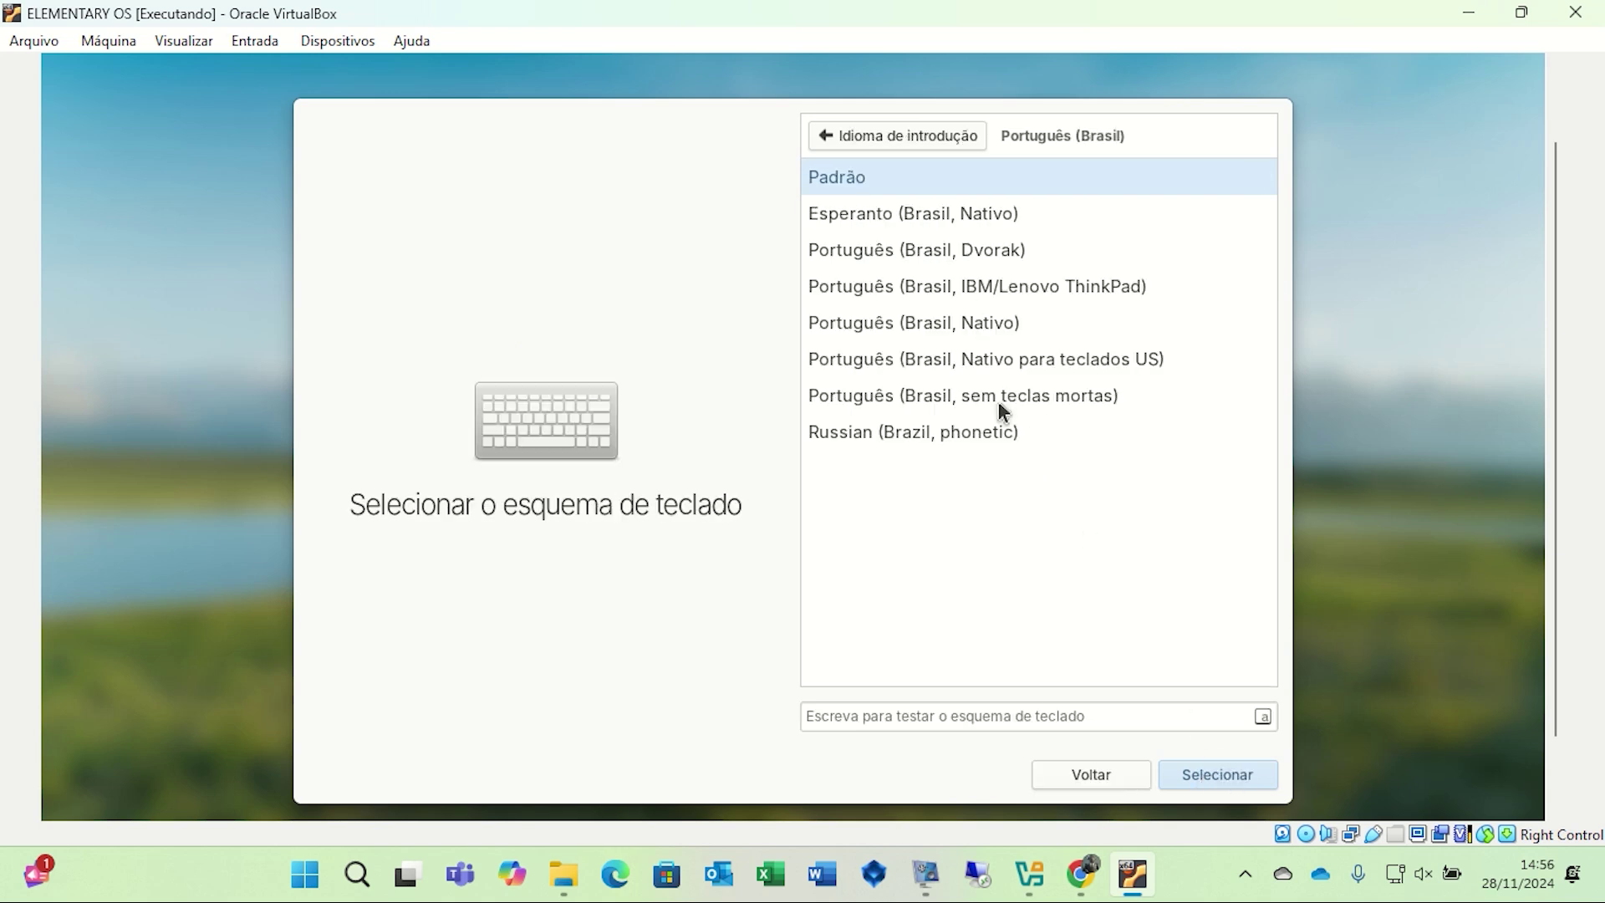
Keep the default Padrão keyboard layout and choose Apagar o disco e Instalar.
double_click(851, 178)
left_click(836, 429)
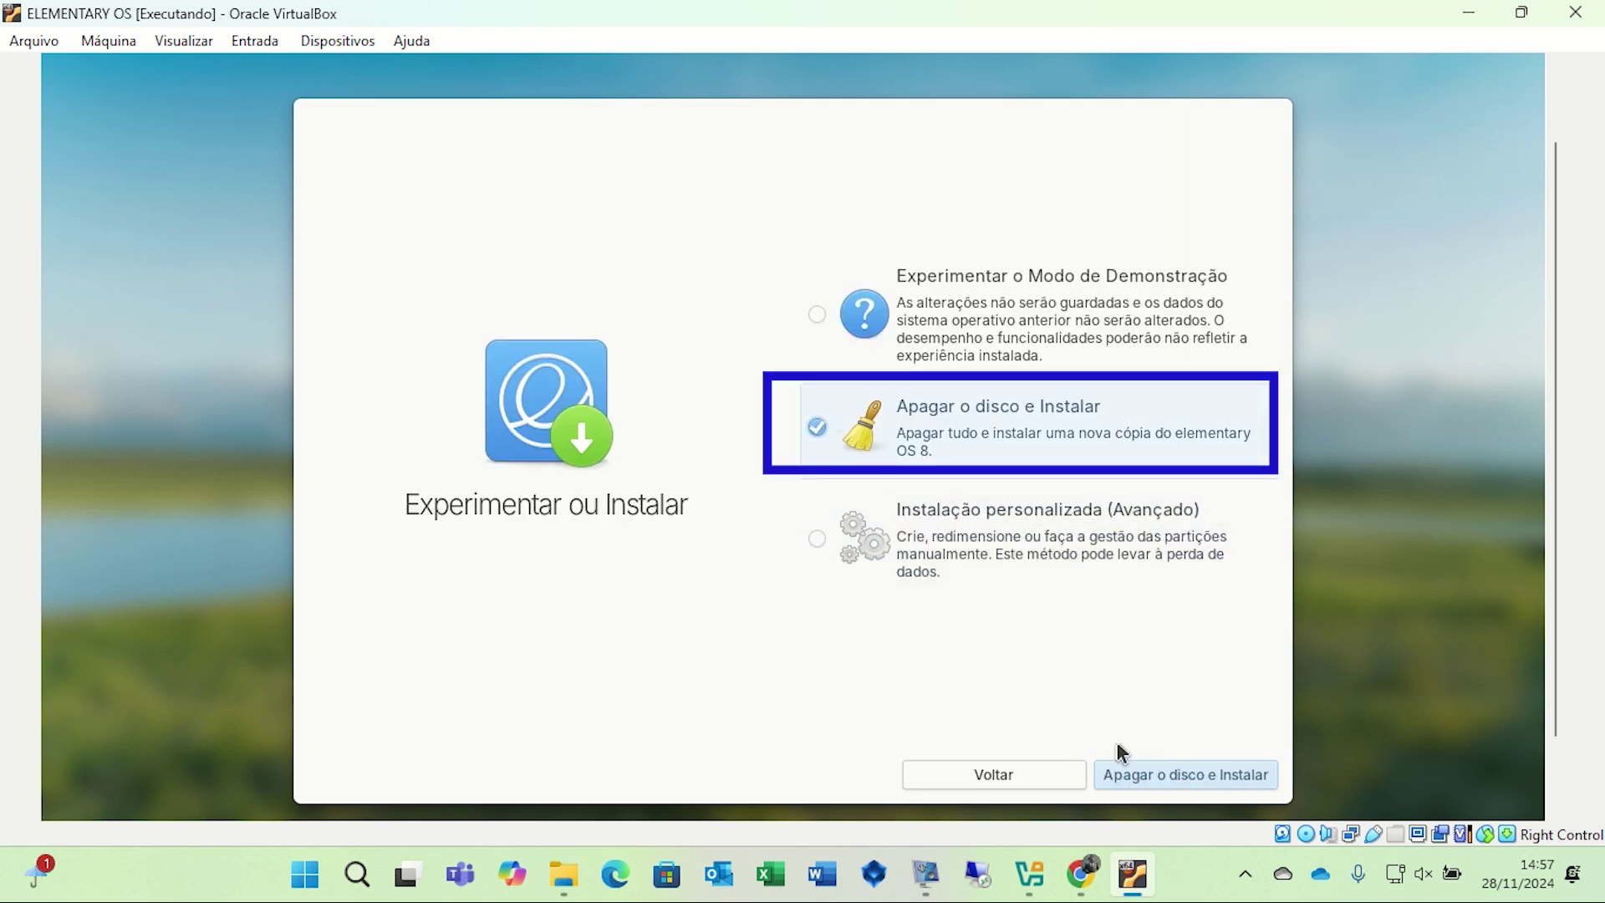
left_click(1207, 775)
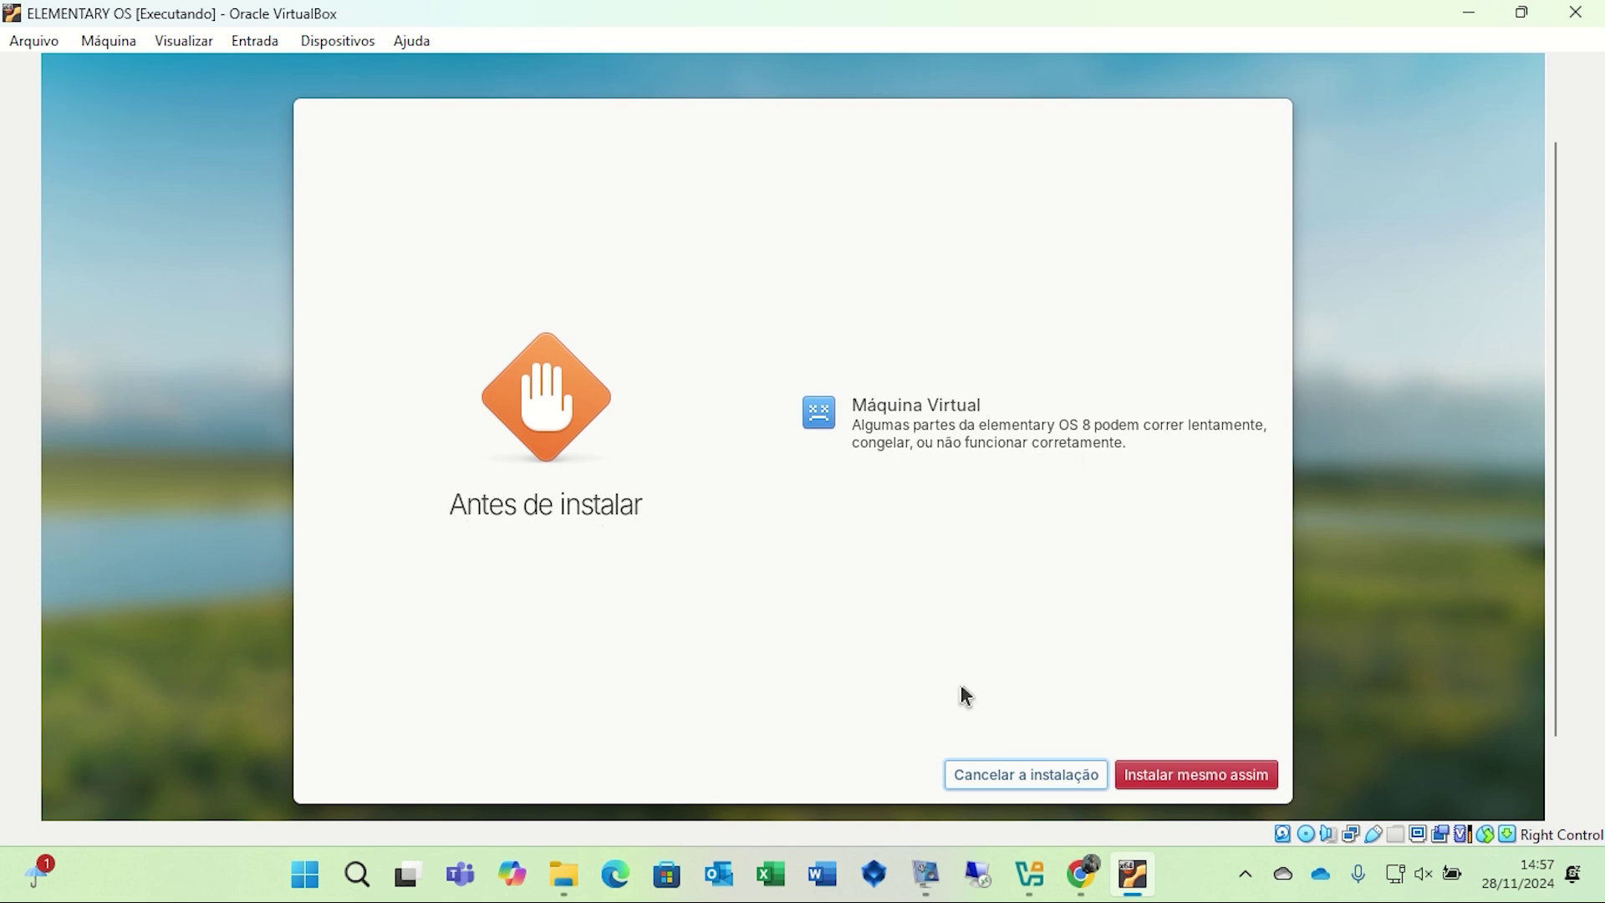
Install onto the ATA VBOX HARDDISK without encryption, ignoring the virtual machine warning.
left_click(1214, 779)
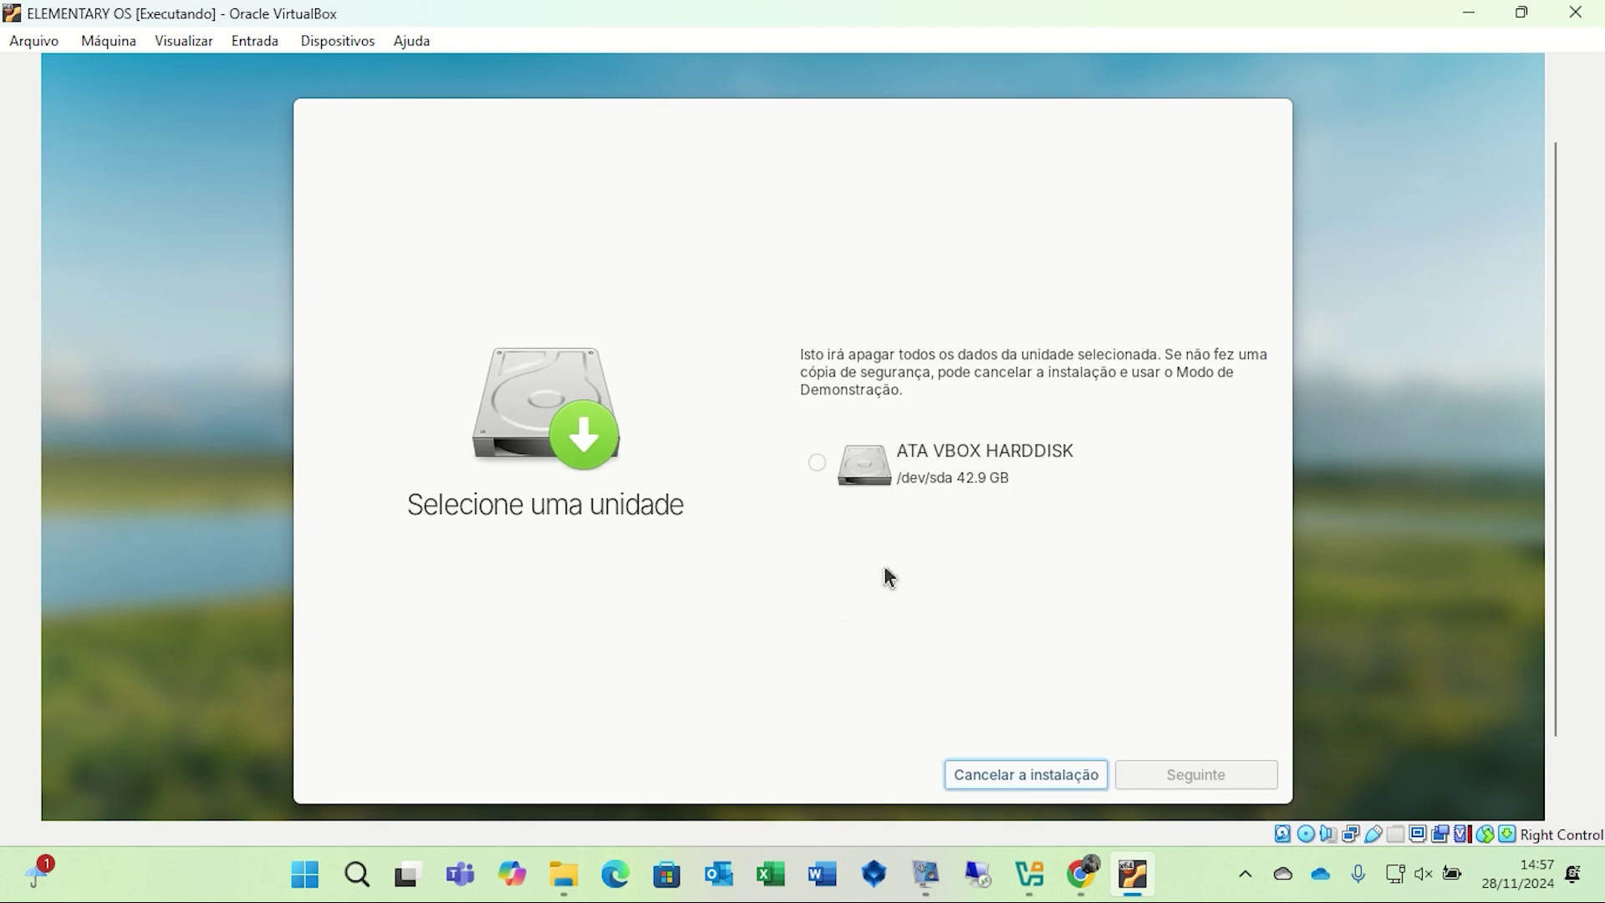
left_click(966, 486)
left_click(1193, 769)
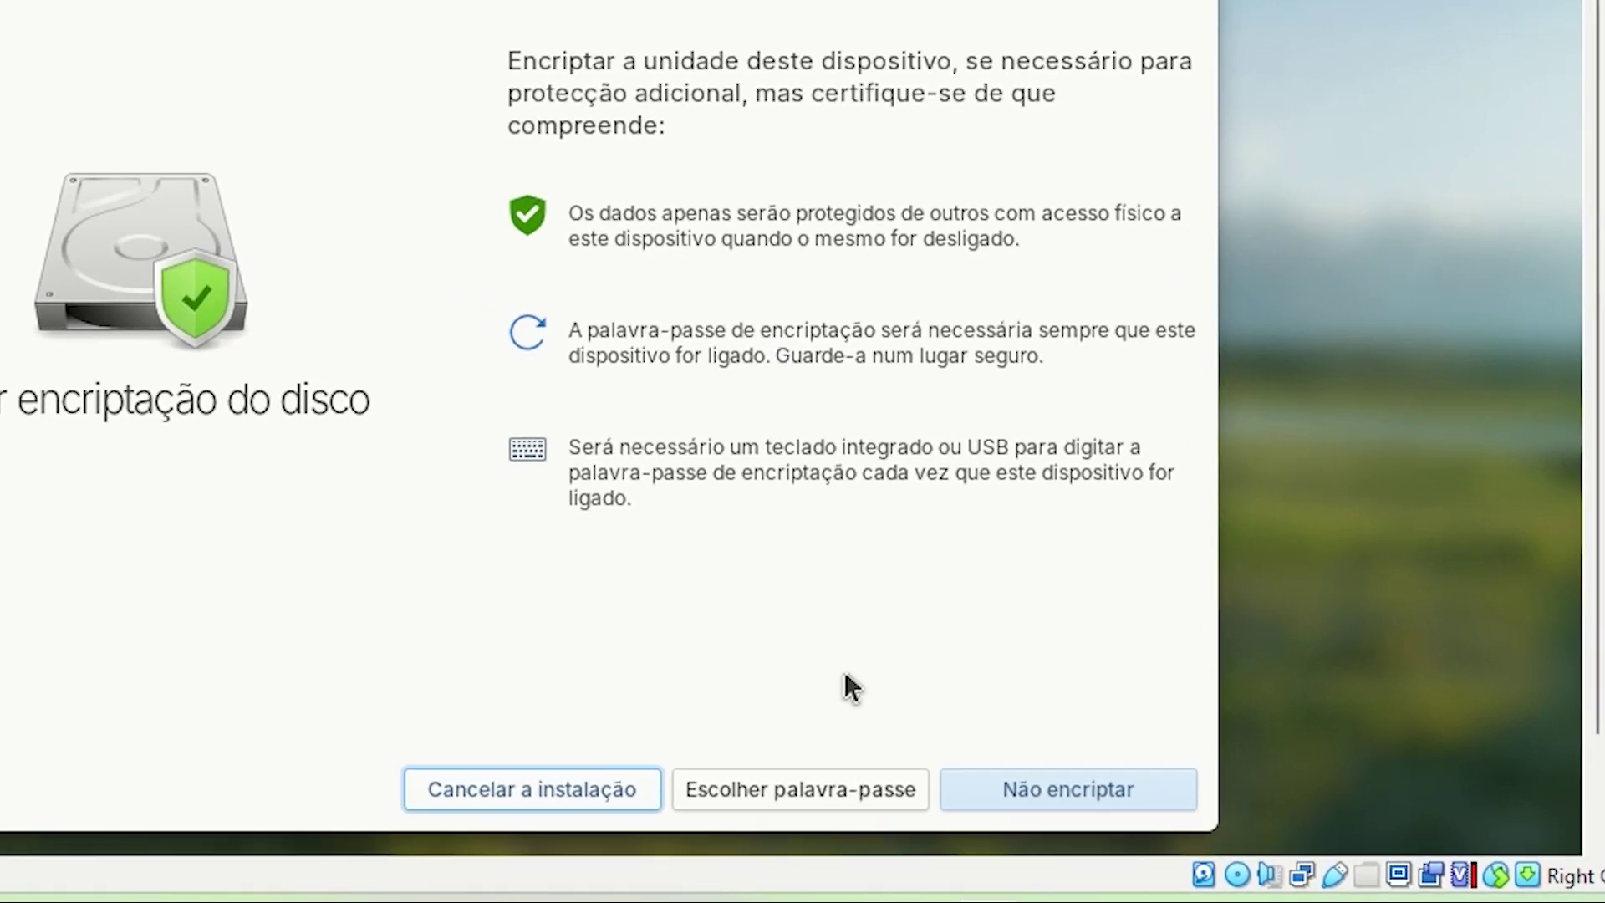
left_click(1095, 789)
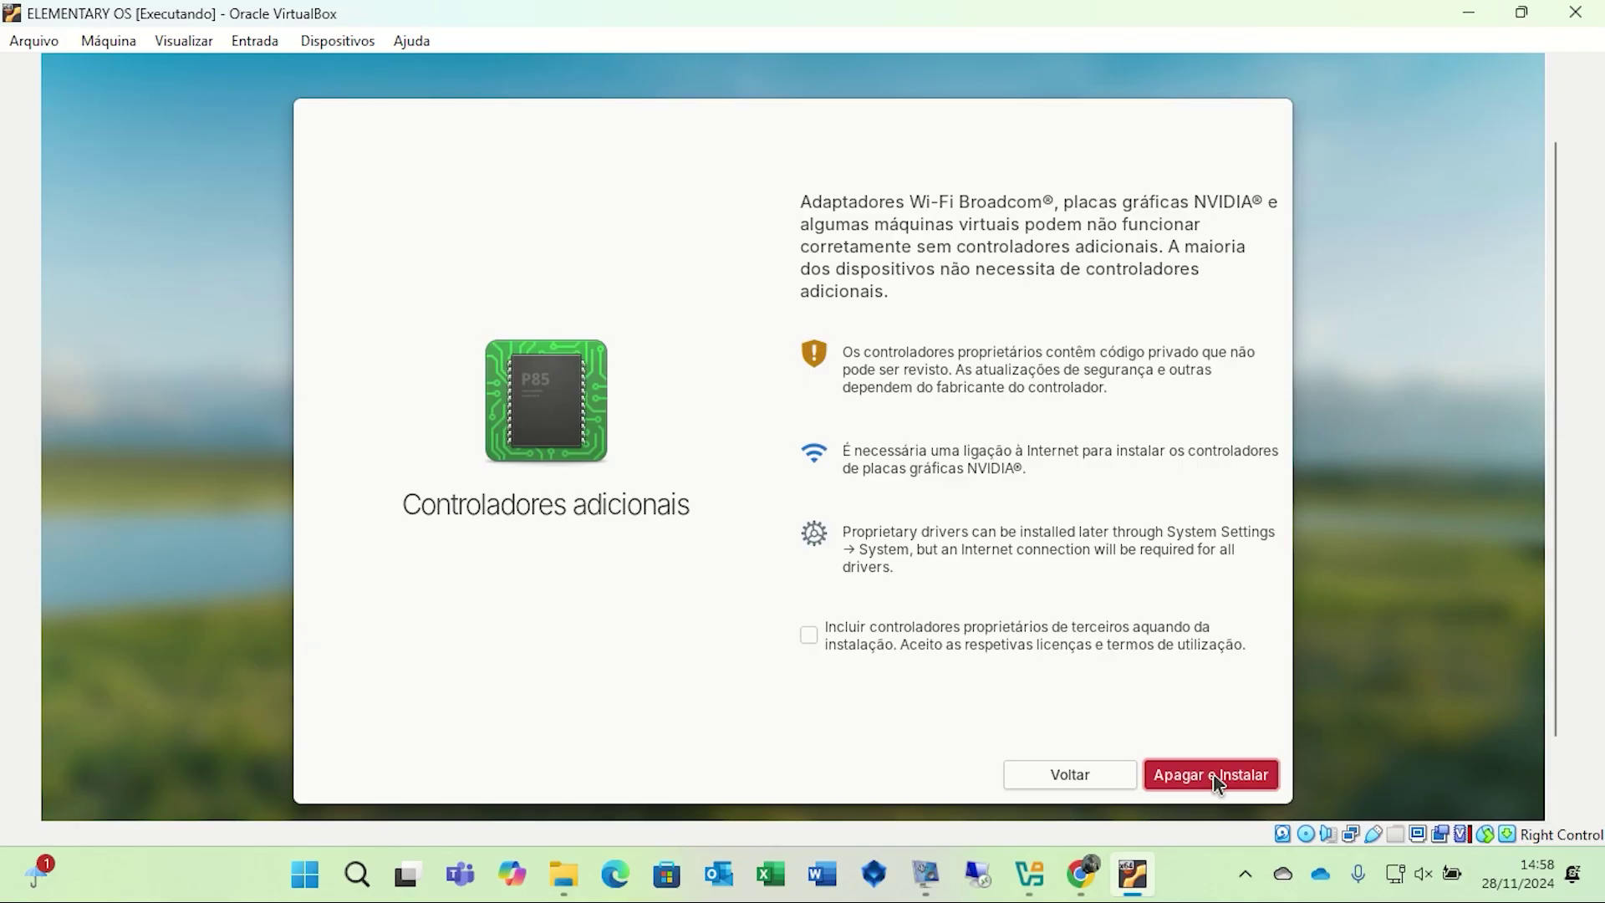
left_click(1210, 775)
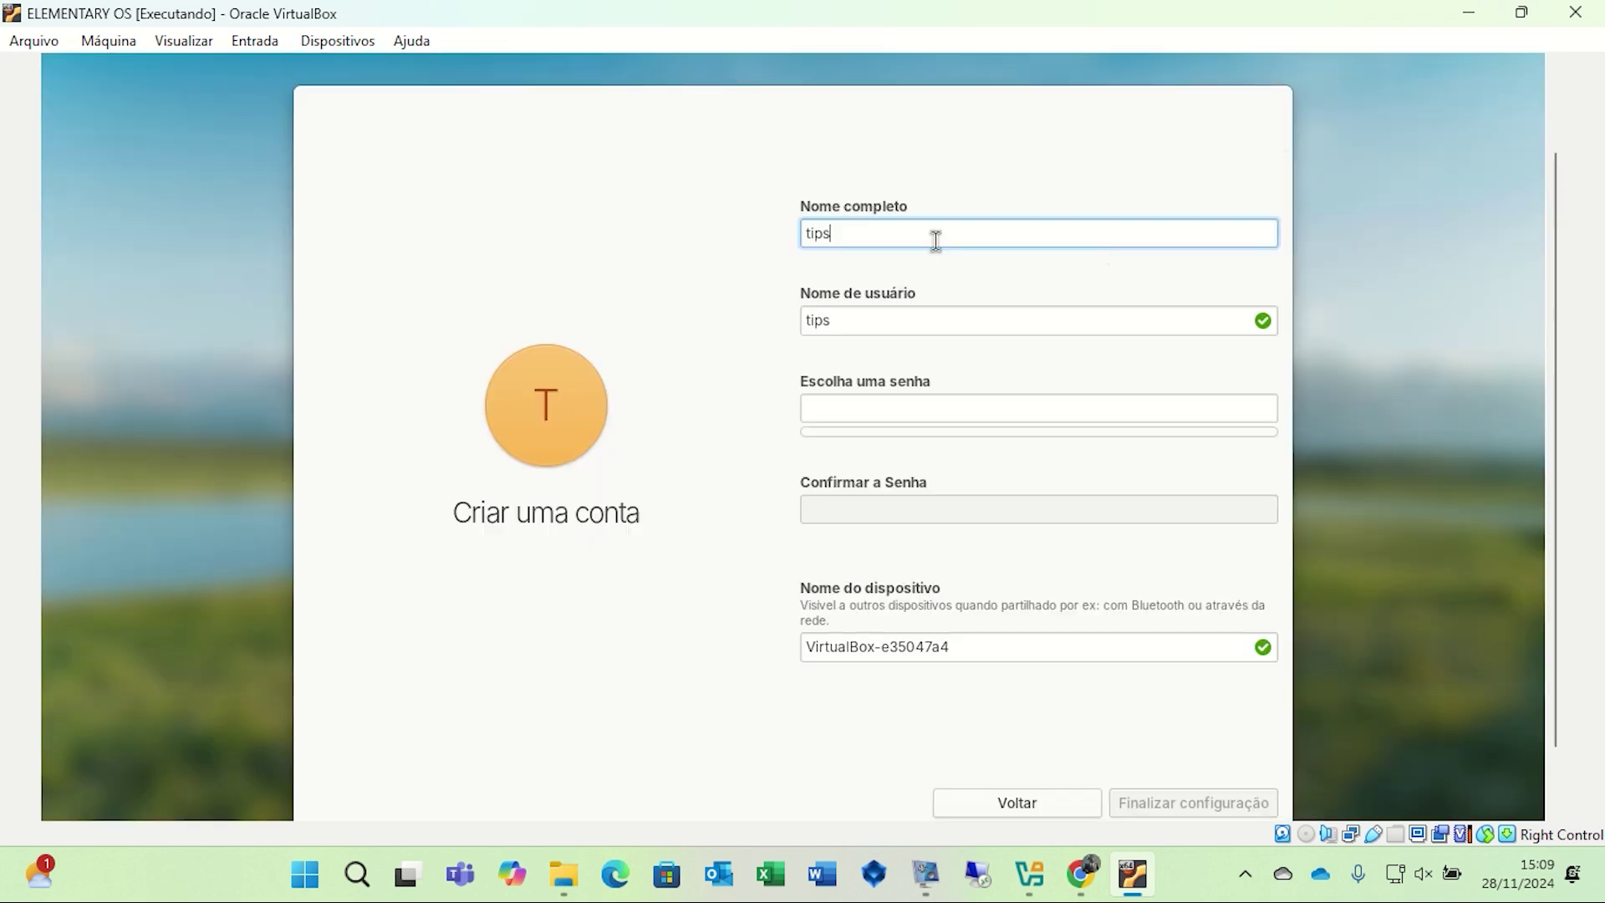
Enter the user's name, username and password, device name VM ELEMENTARY OS, and finish setup.
type("hun")
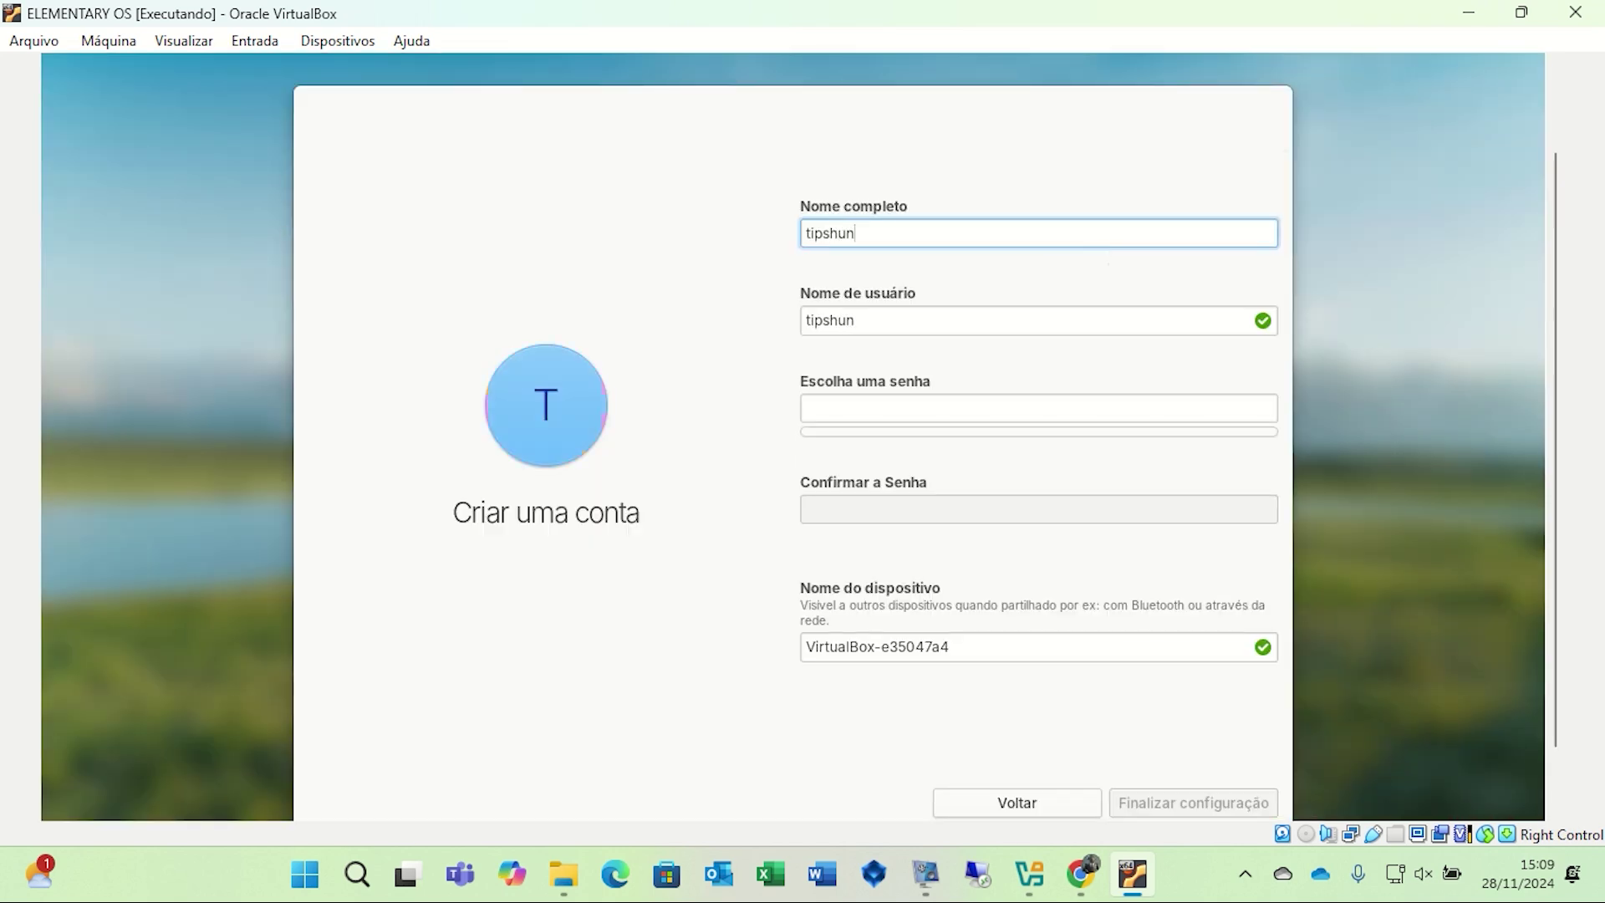
type("ter")
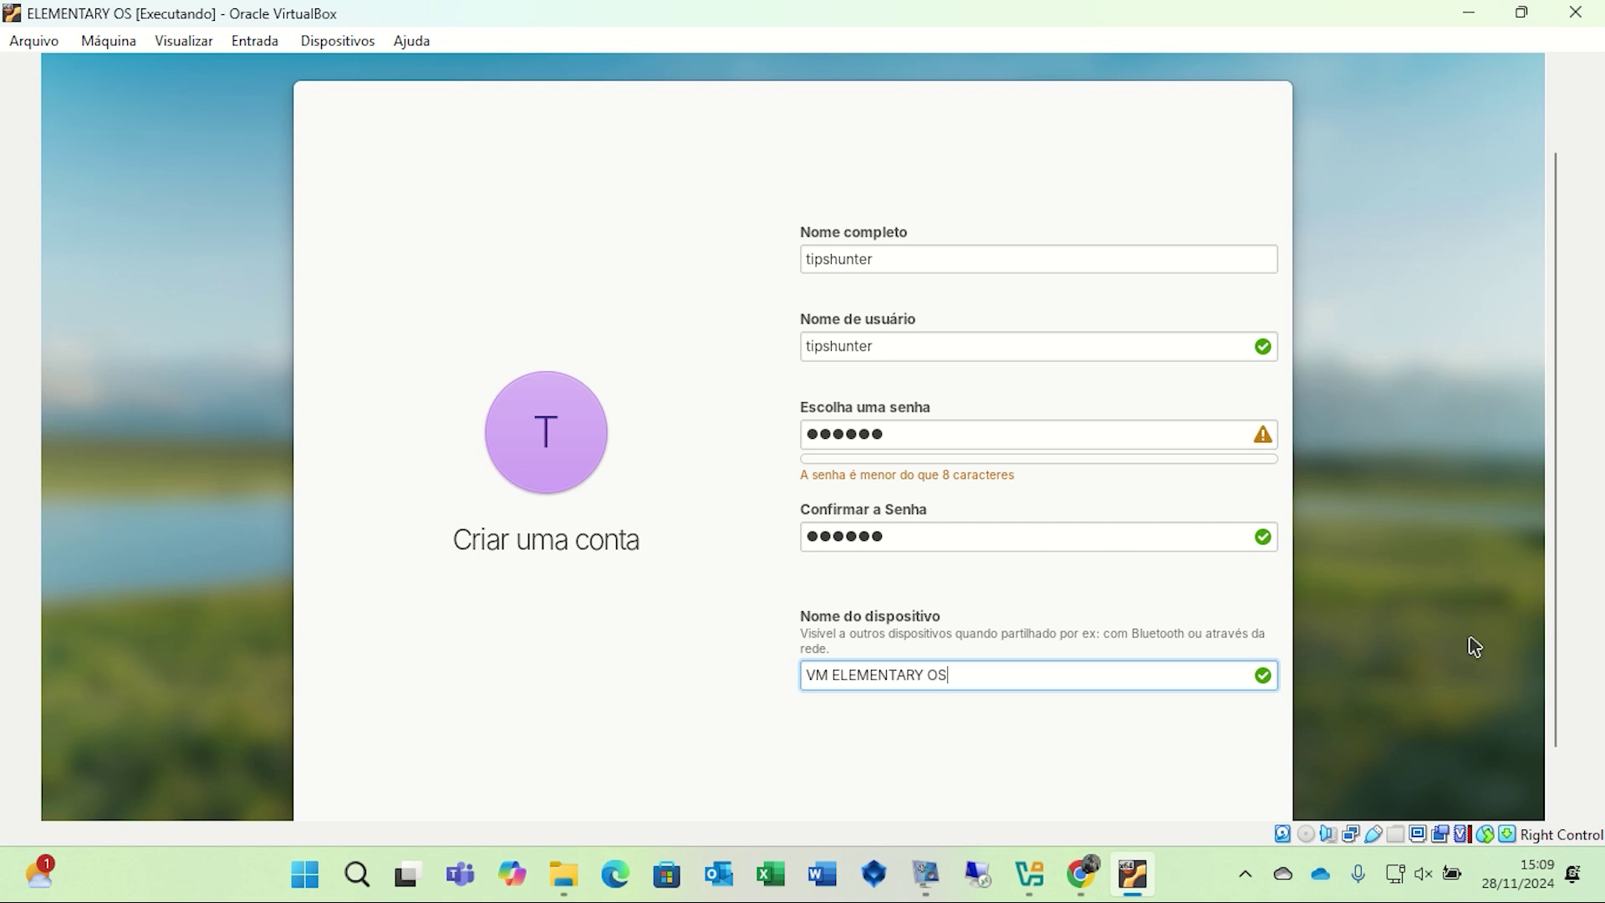
left_click_drag(1555, 691, 1548, 759)
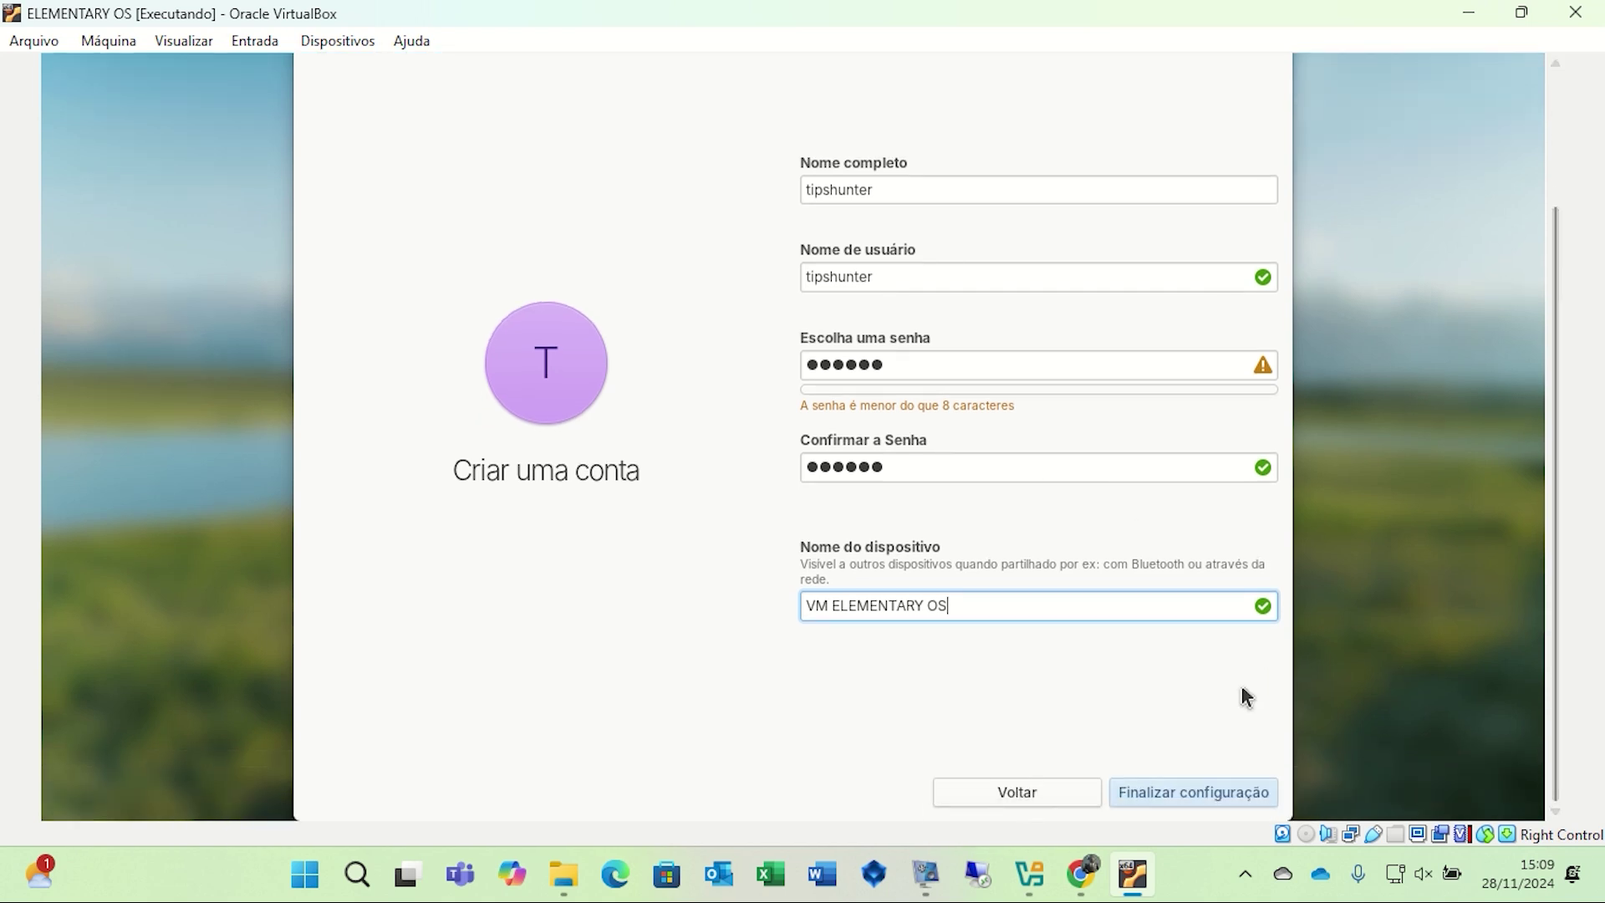
left_click(1185, 792)
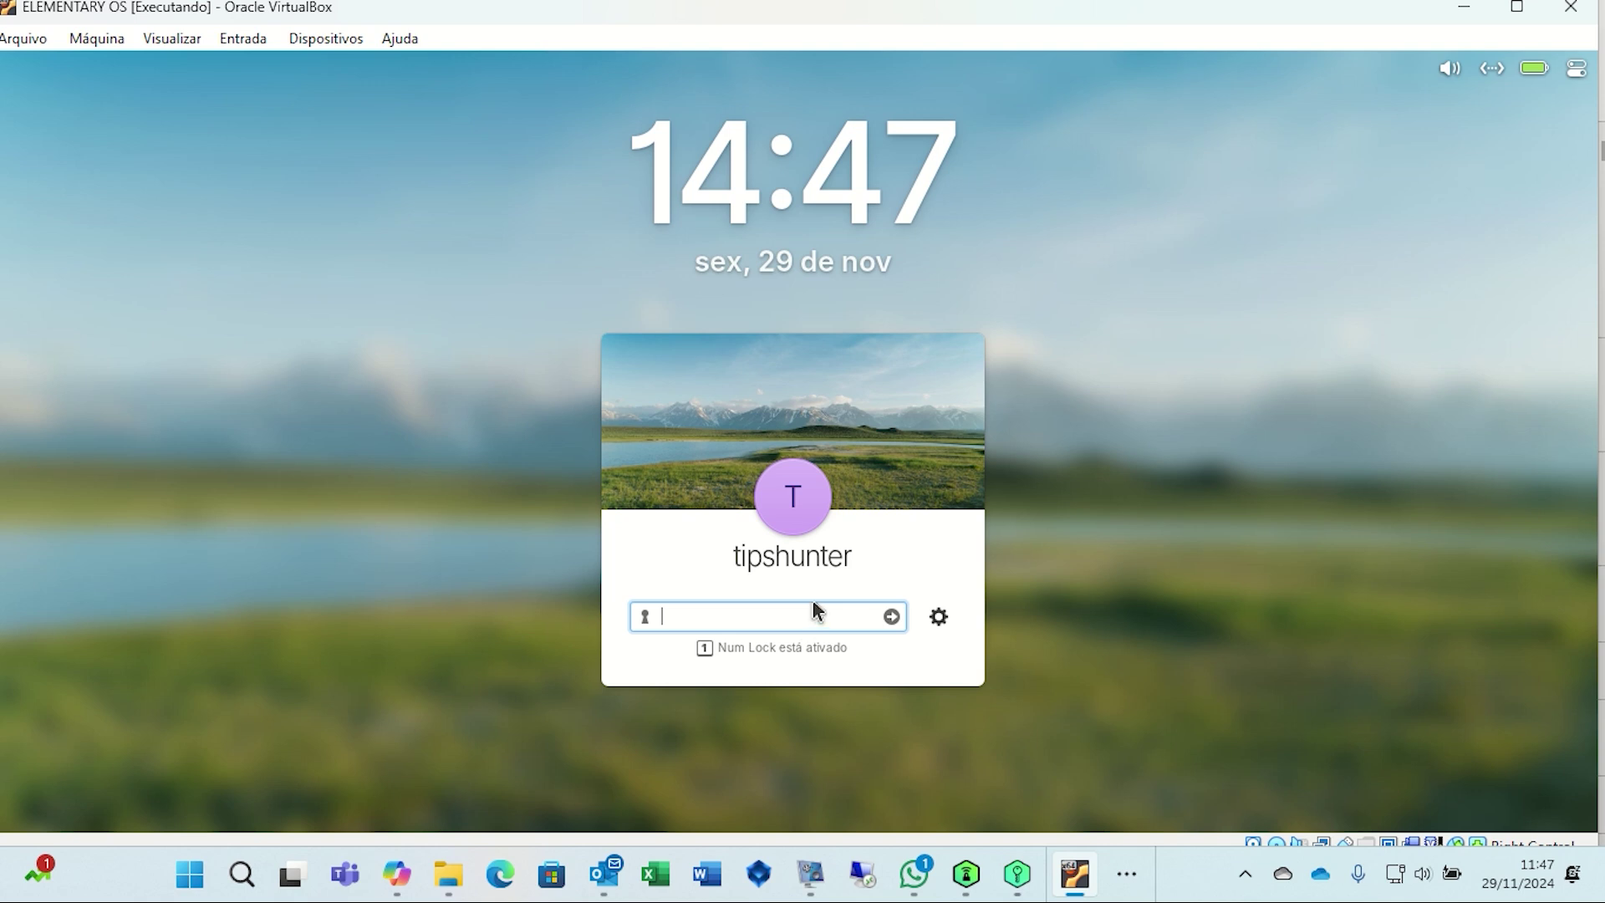
Log in to the elementary OS desktop with the account password.
type("******")
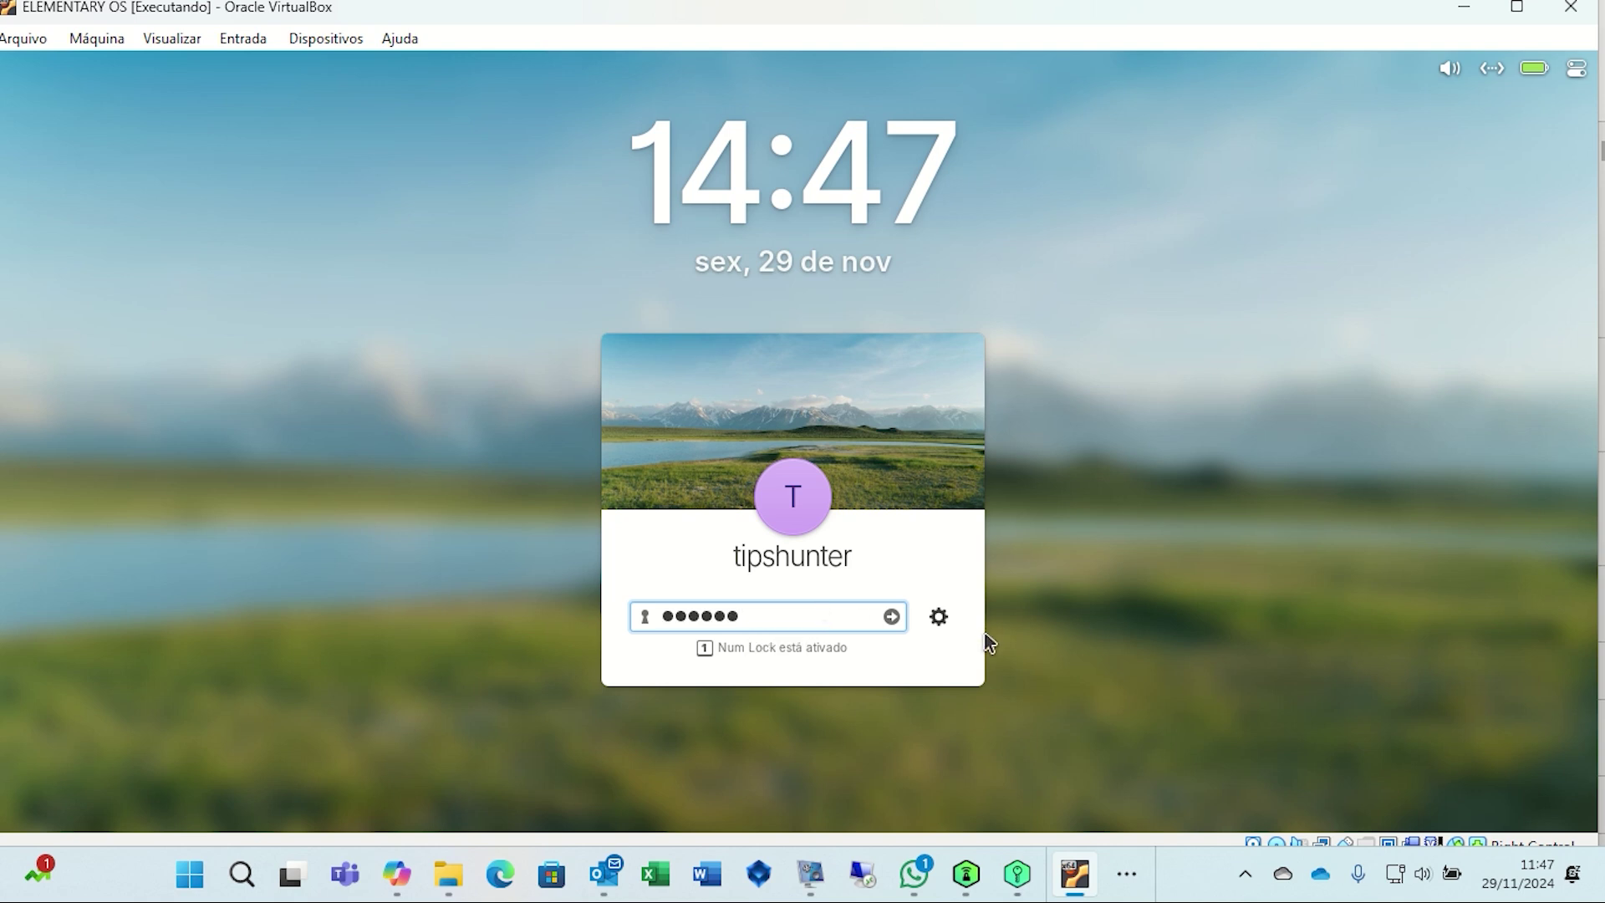
left_click(891, 615)
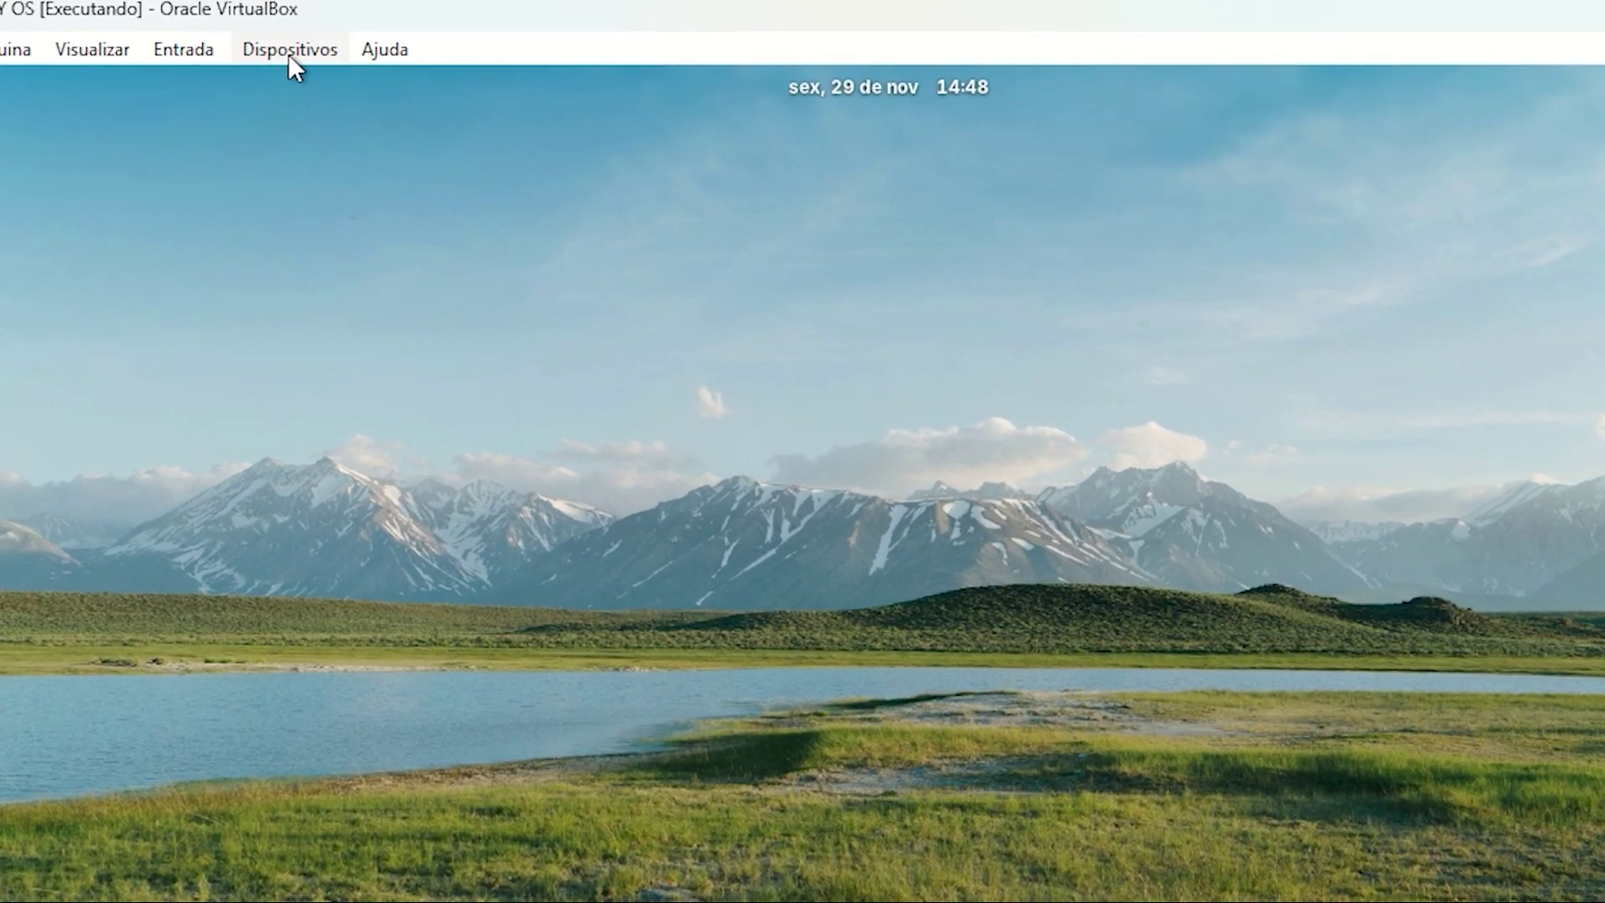
Insert the Guest Additions CD image via the Dispositivos menu.
left_click(289, 54)
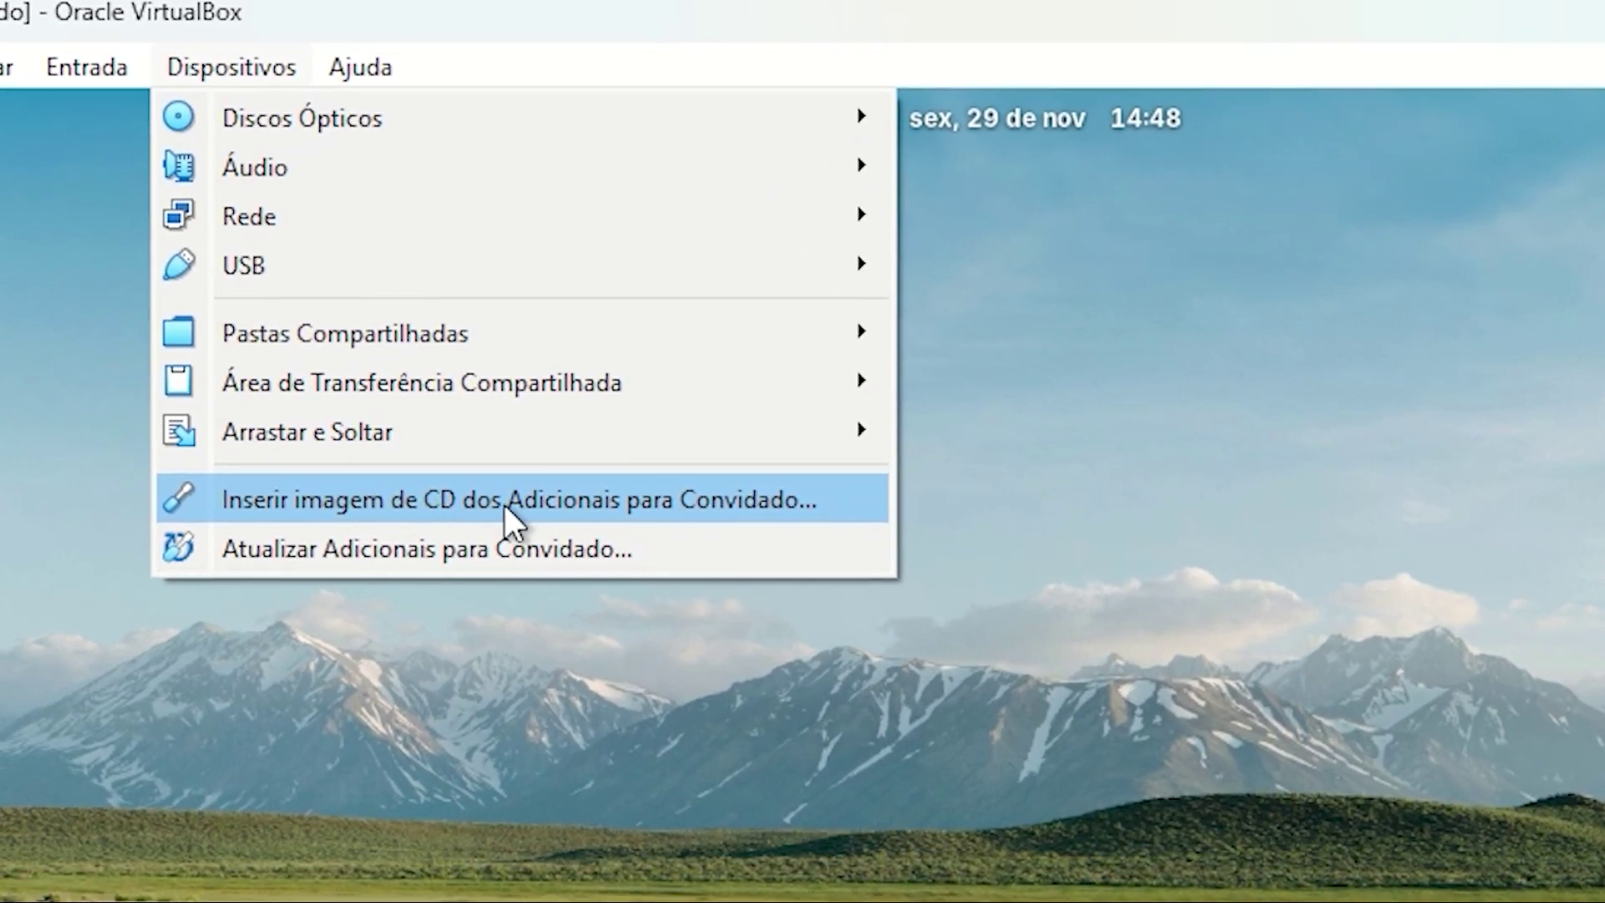
left_click(434, 485)
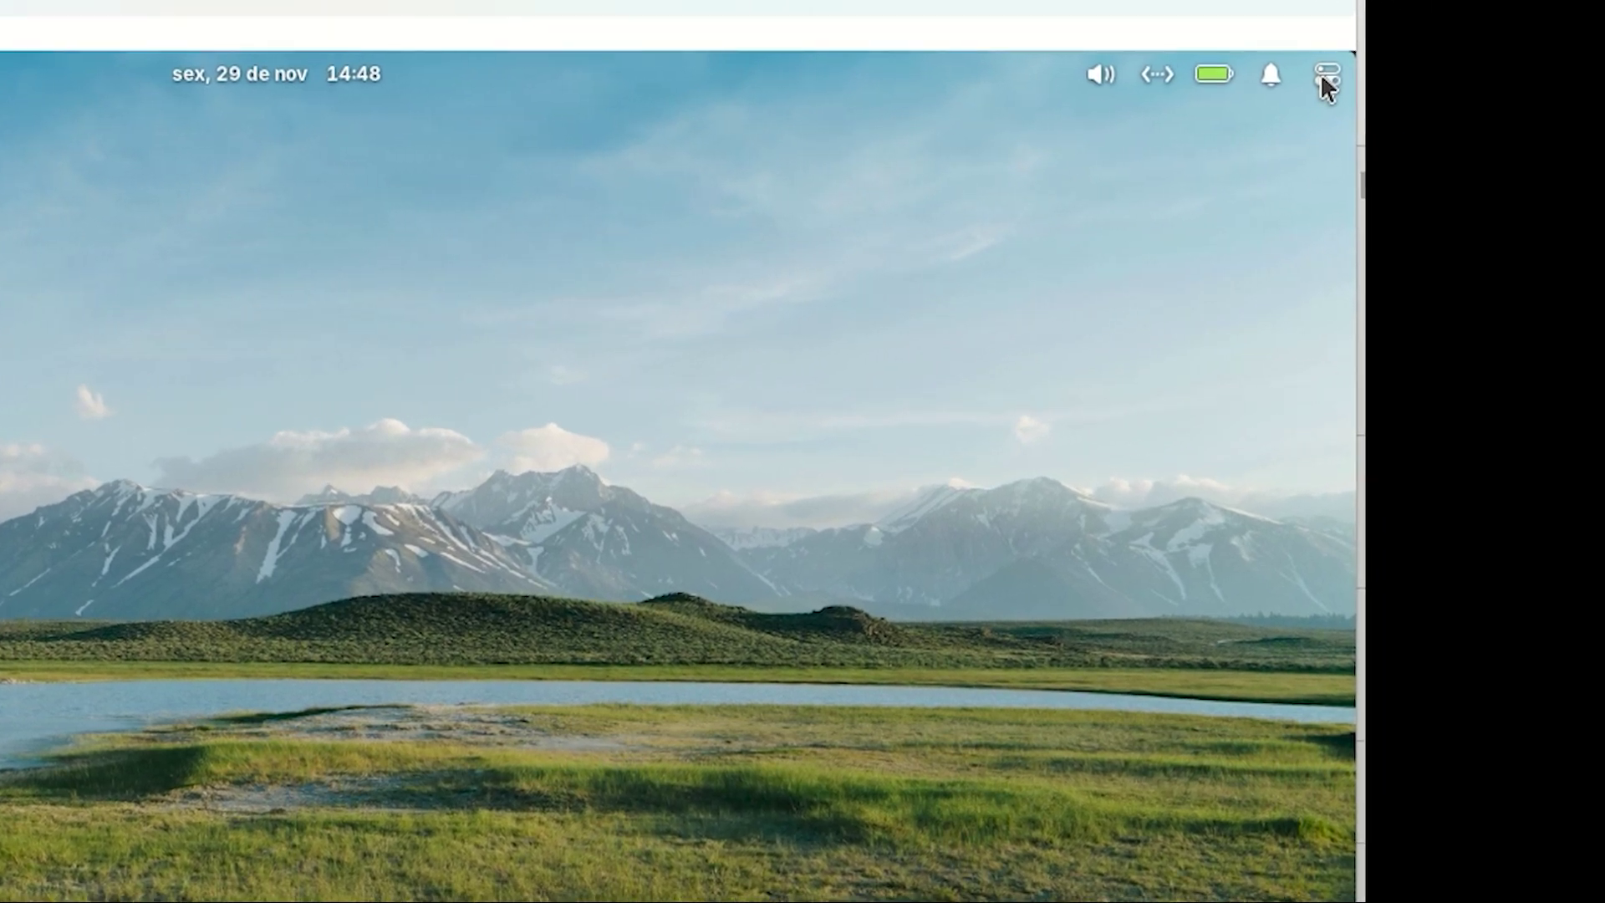
left_click(1322, 77)
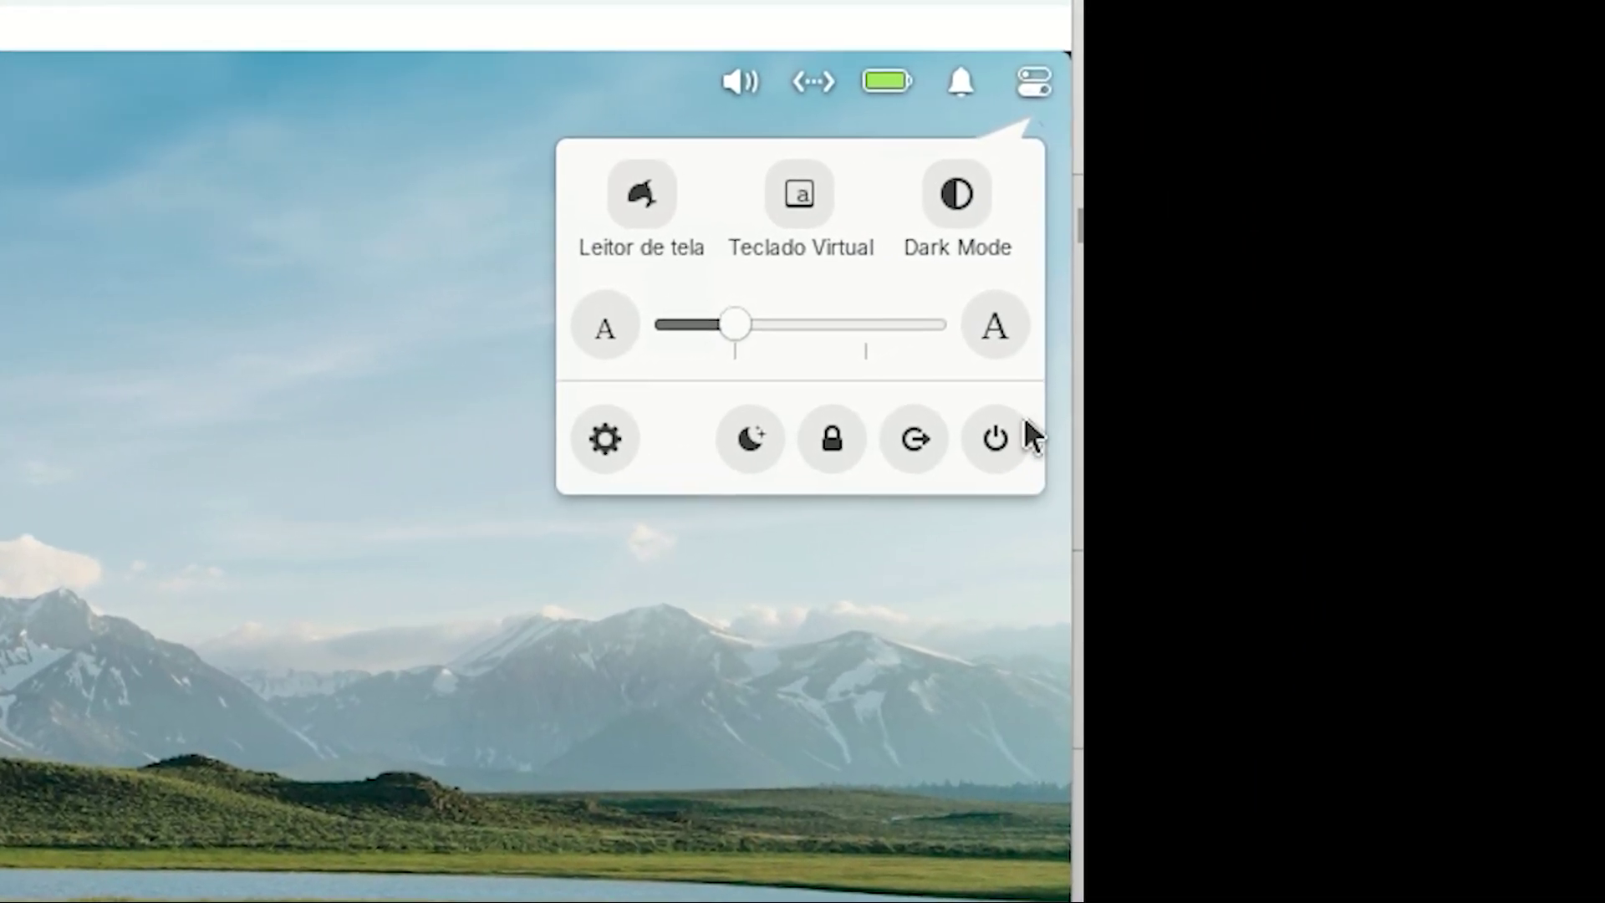
left_click(993, 438)
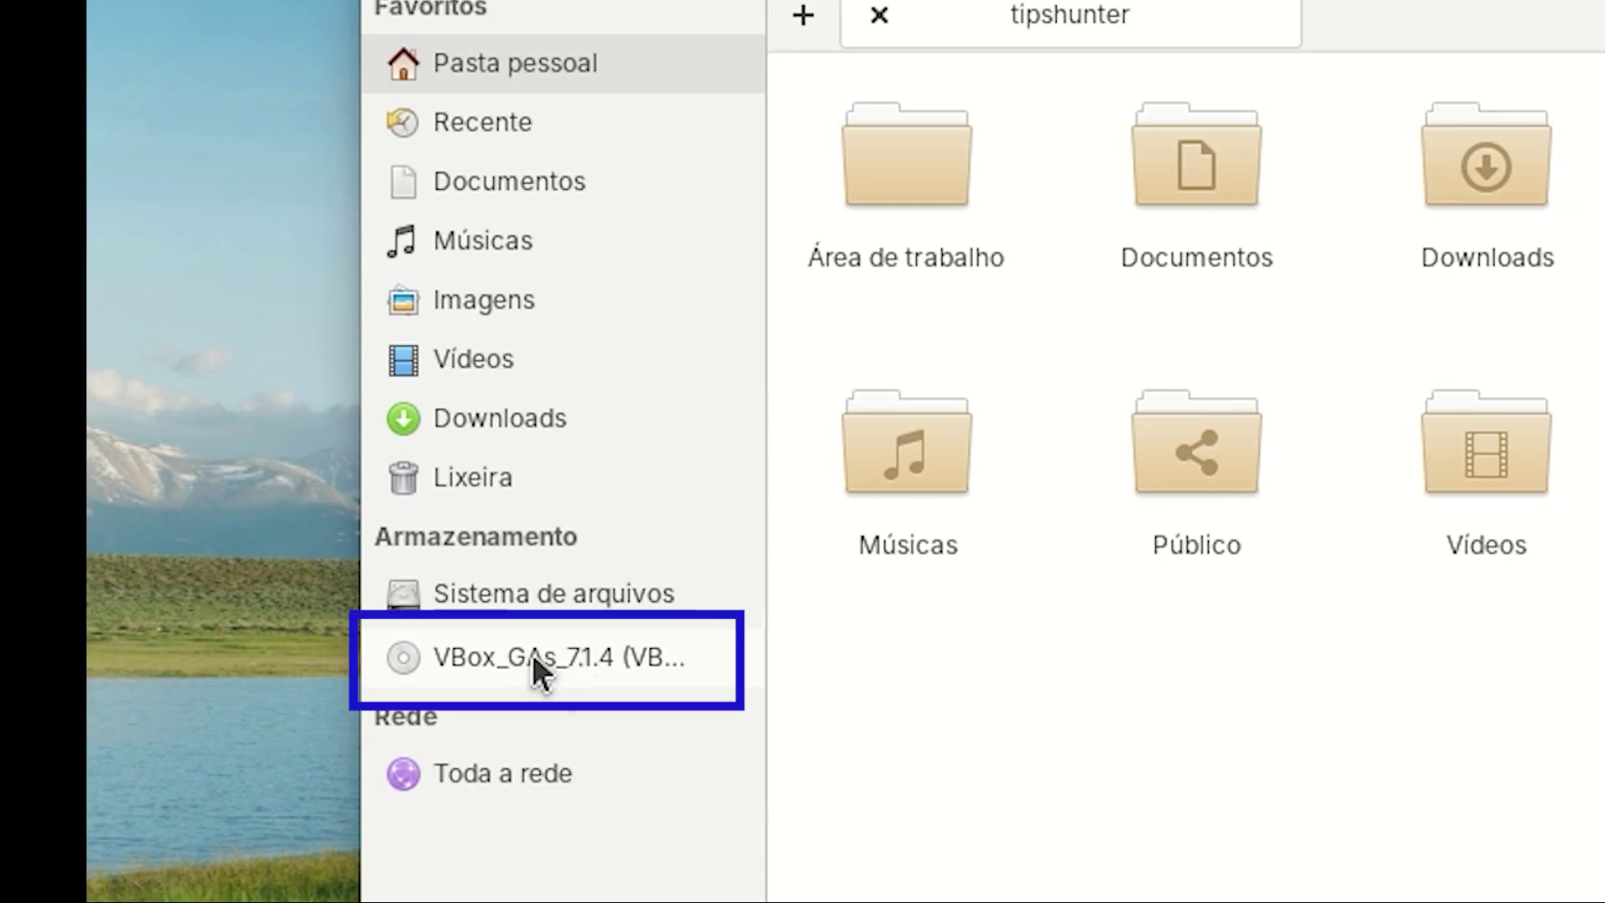
Open the VBox_GAs_7.1.4 disc in Files and launch a terminal in that folder.
left_click(576, 650)
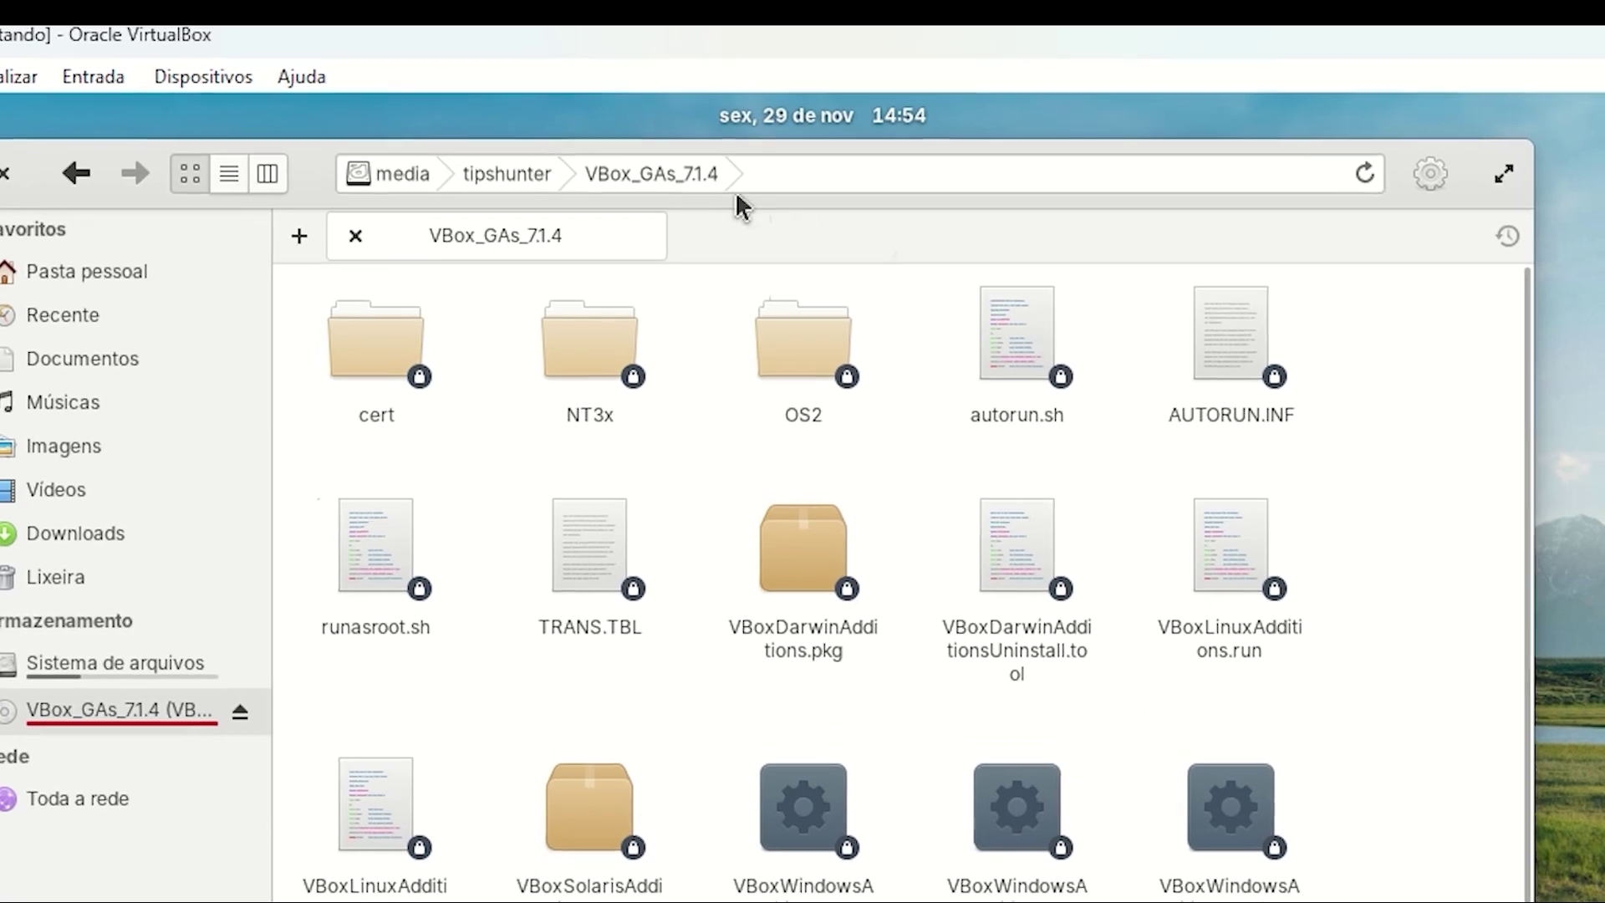
right_click(712, 176)
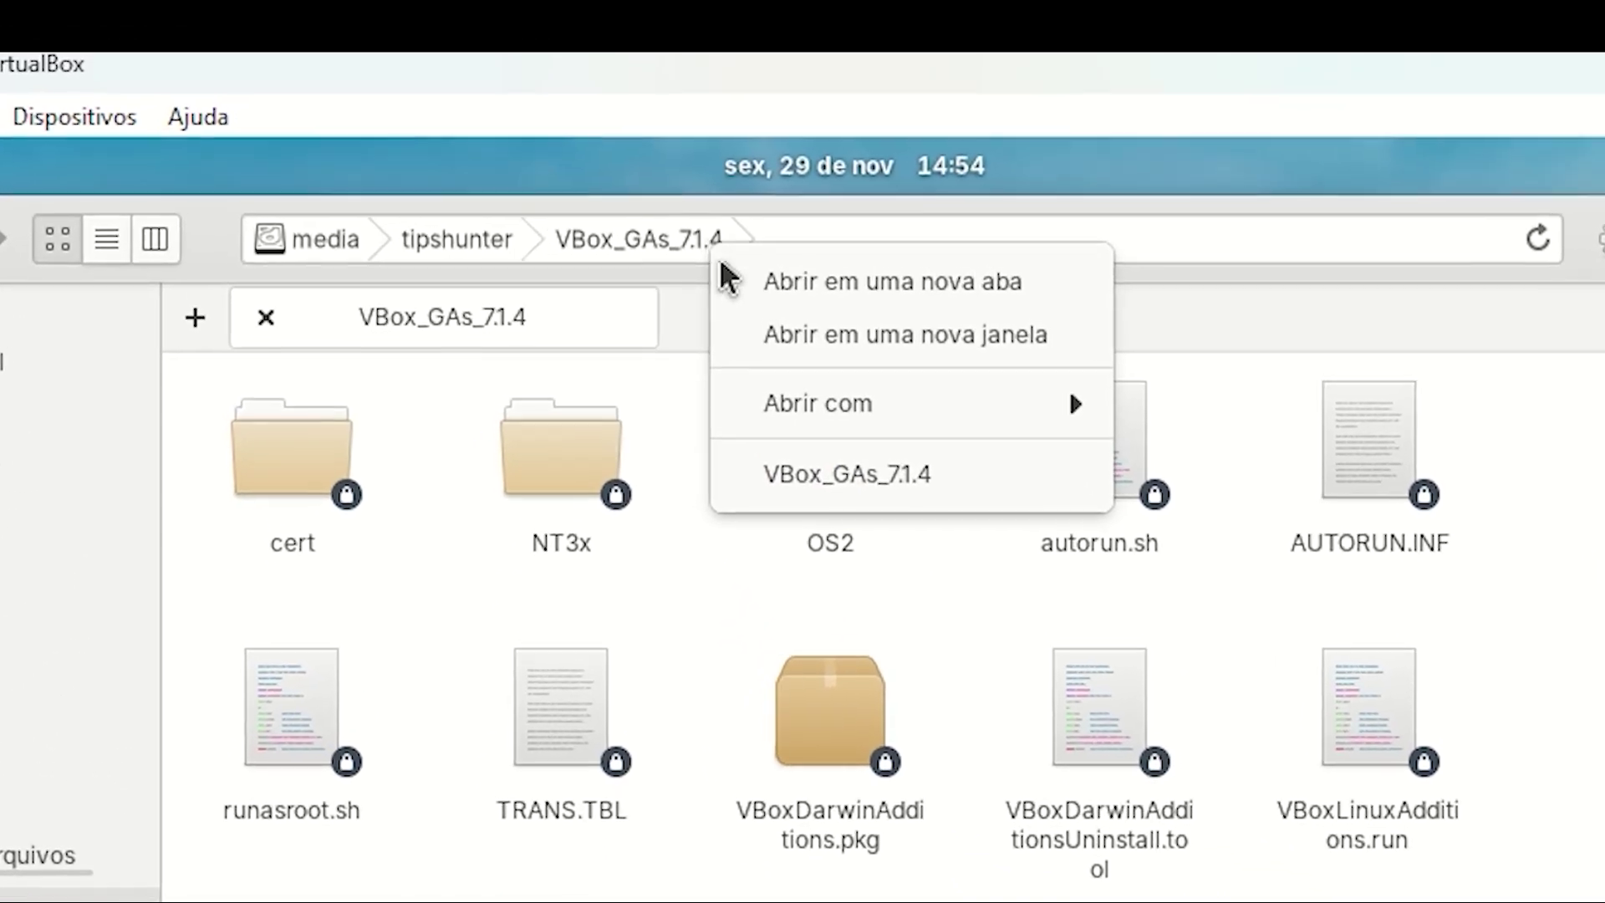
mouse_move(817, 404)
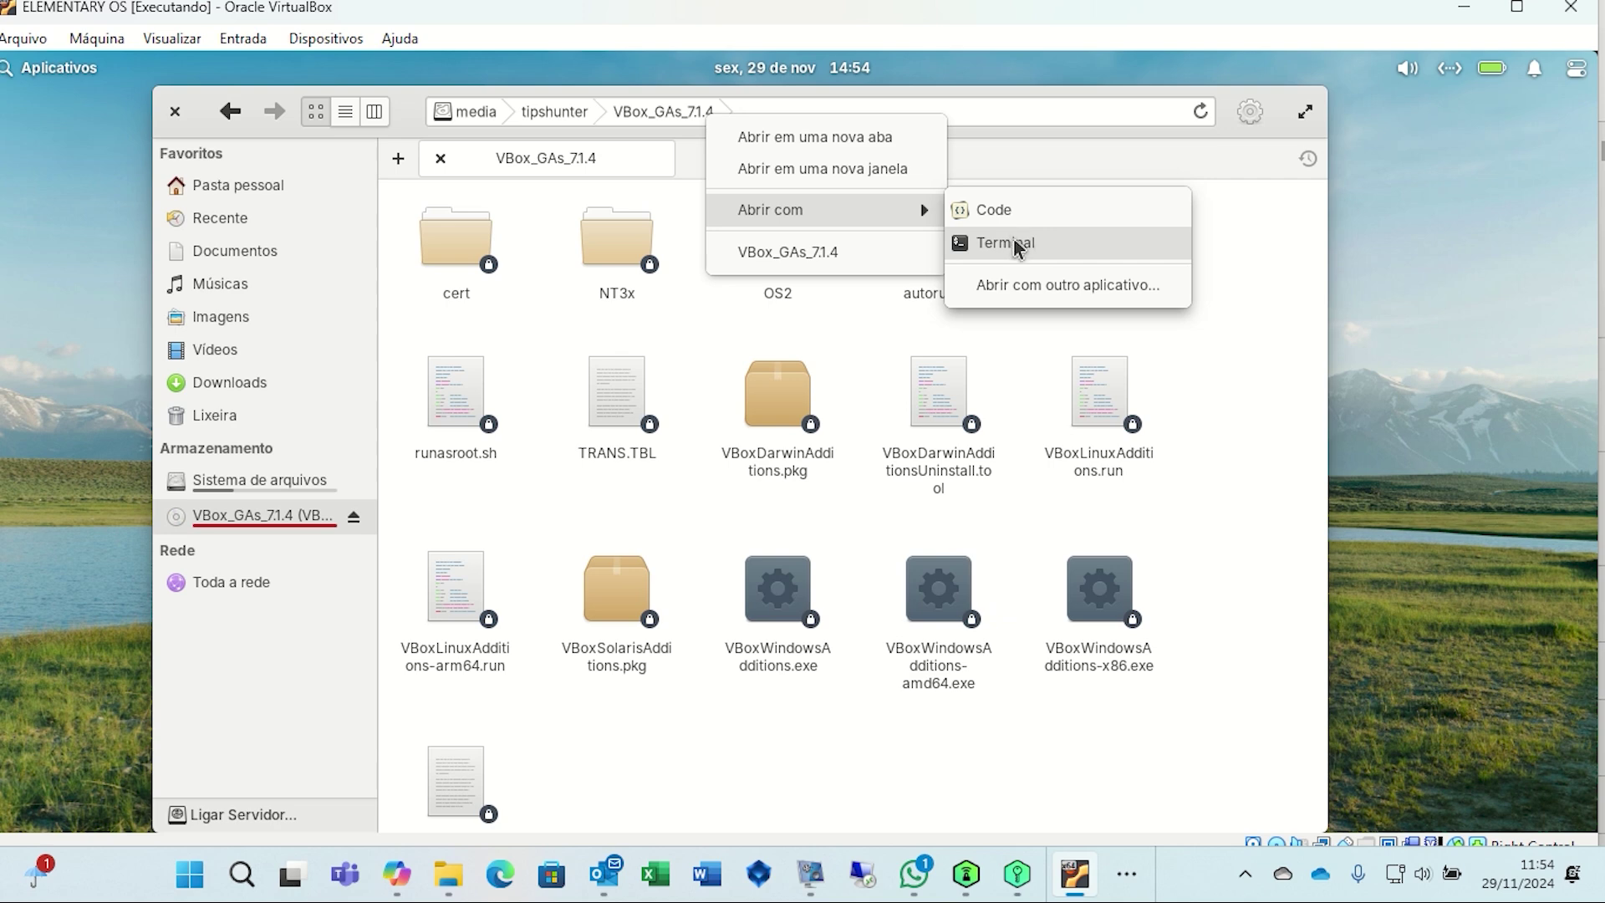
left_click(1016, 244)
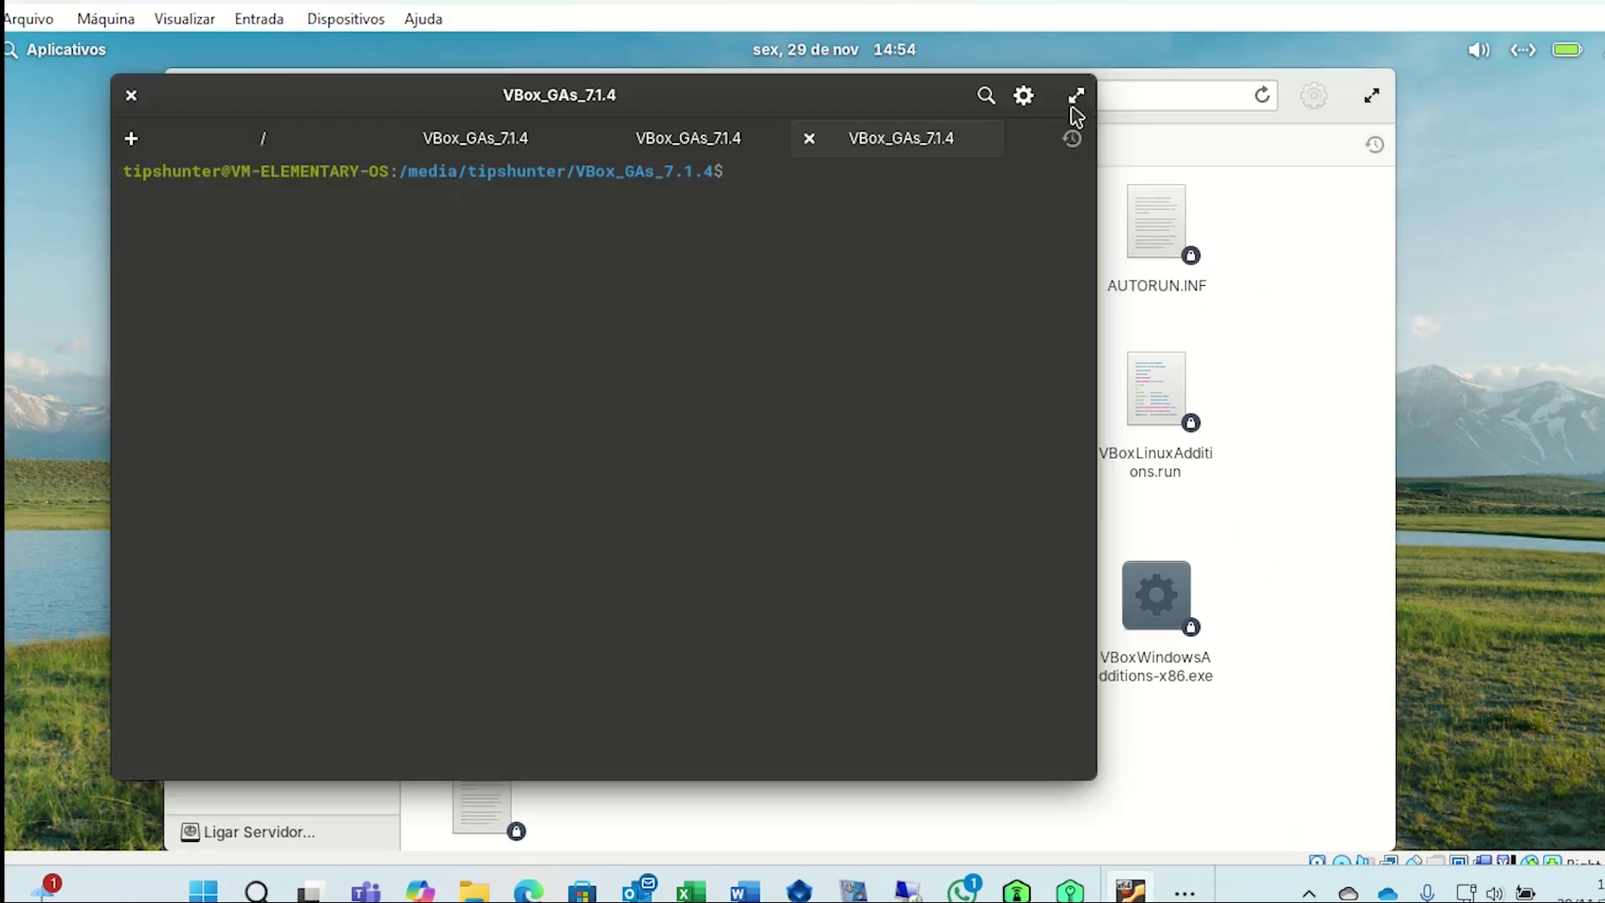
Update the package list with sudo and install bzip2 in the maximized guest terminal.
left_click(1077, 97)
type("sudo apt-get update")
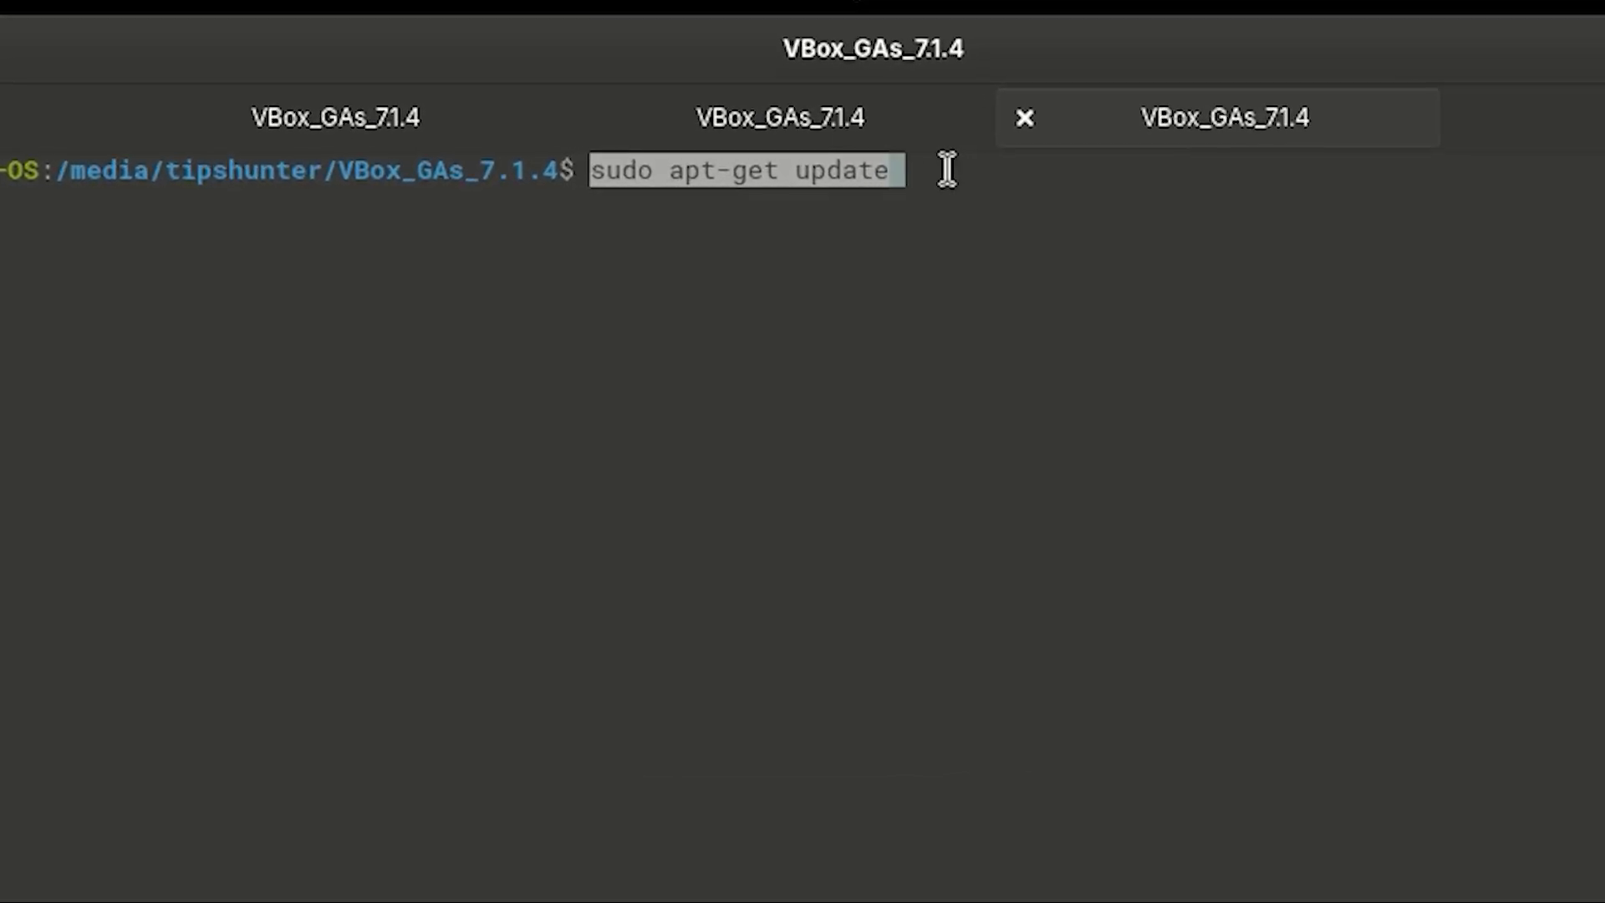
key("Return")
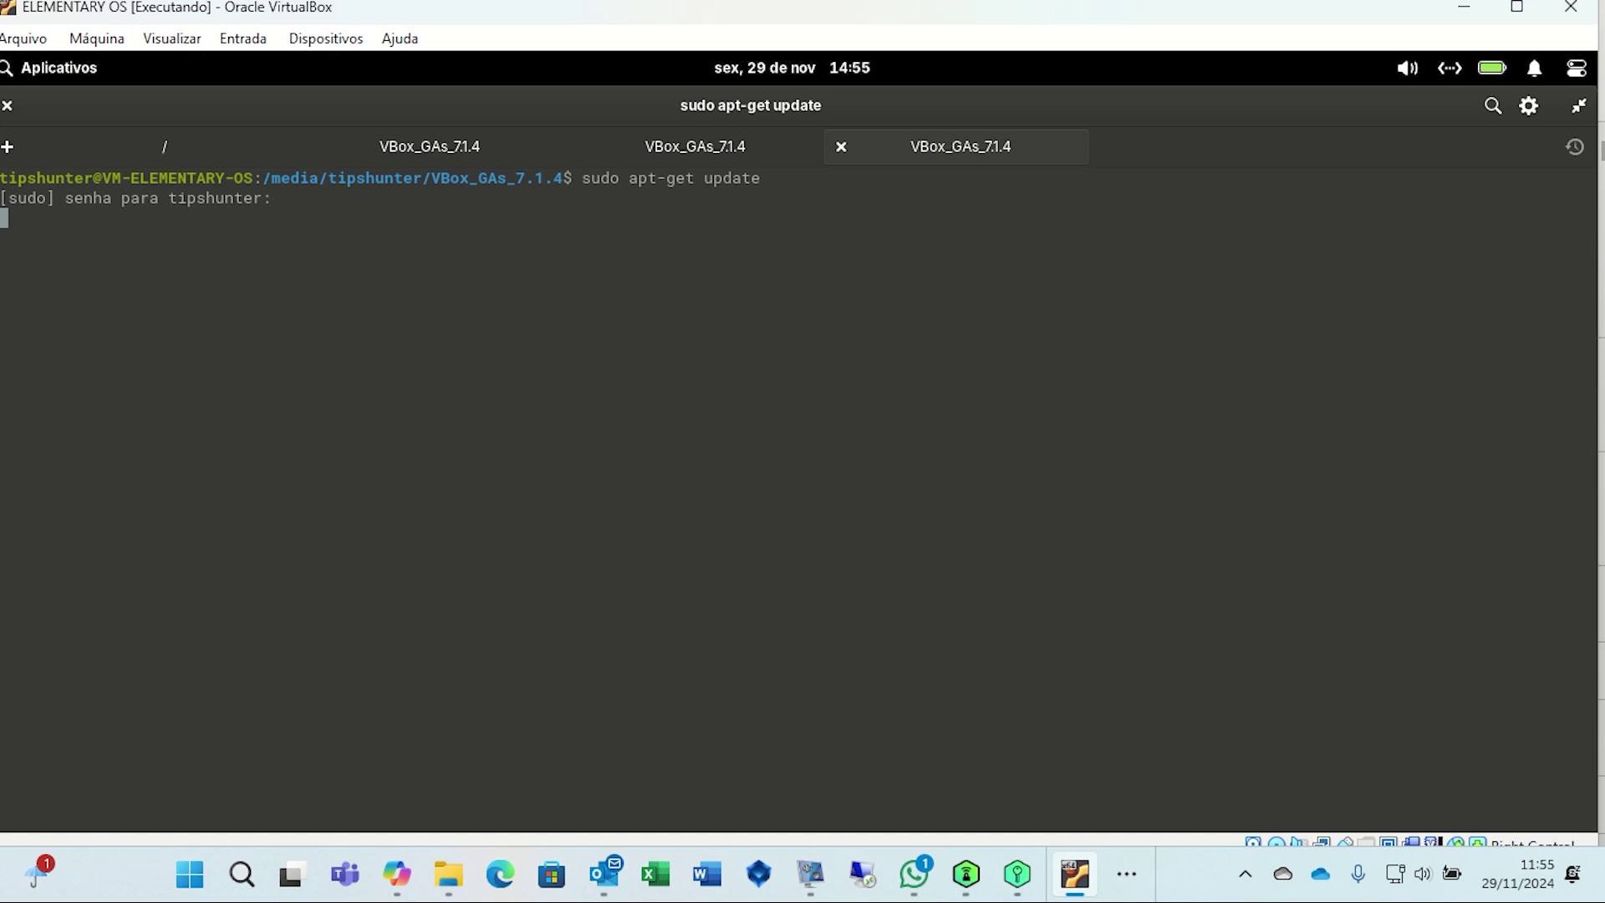
key("Return")
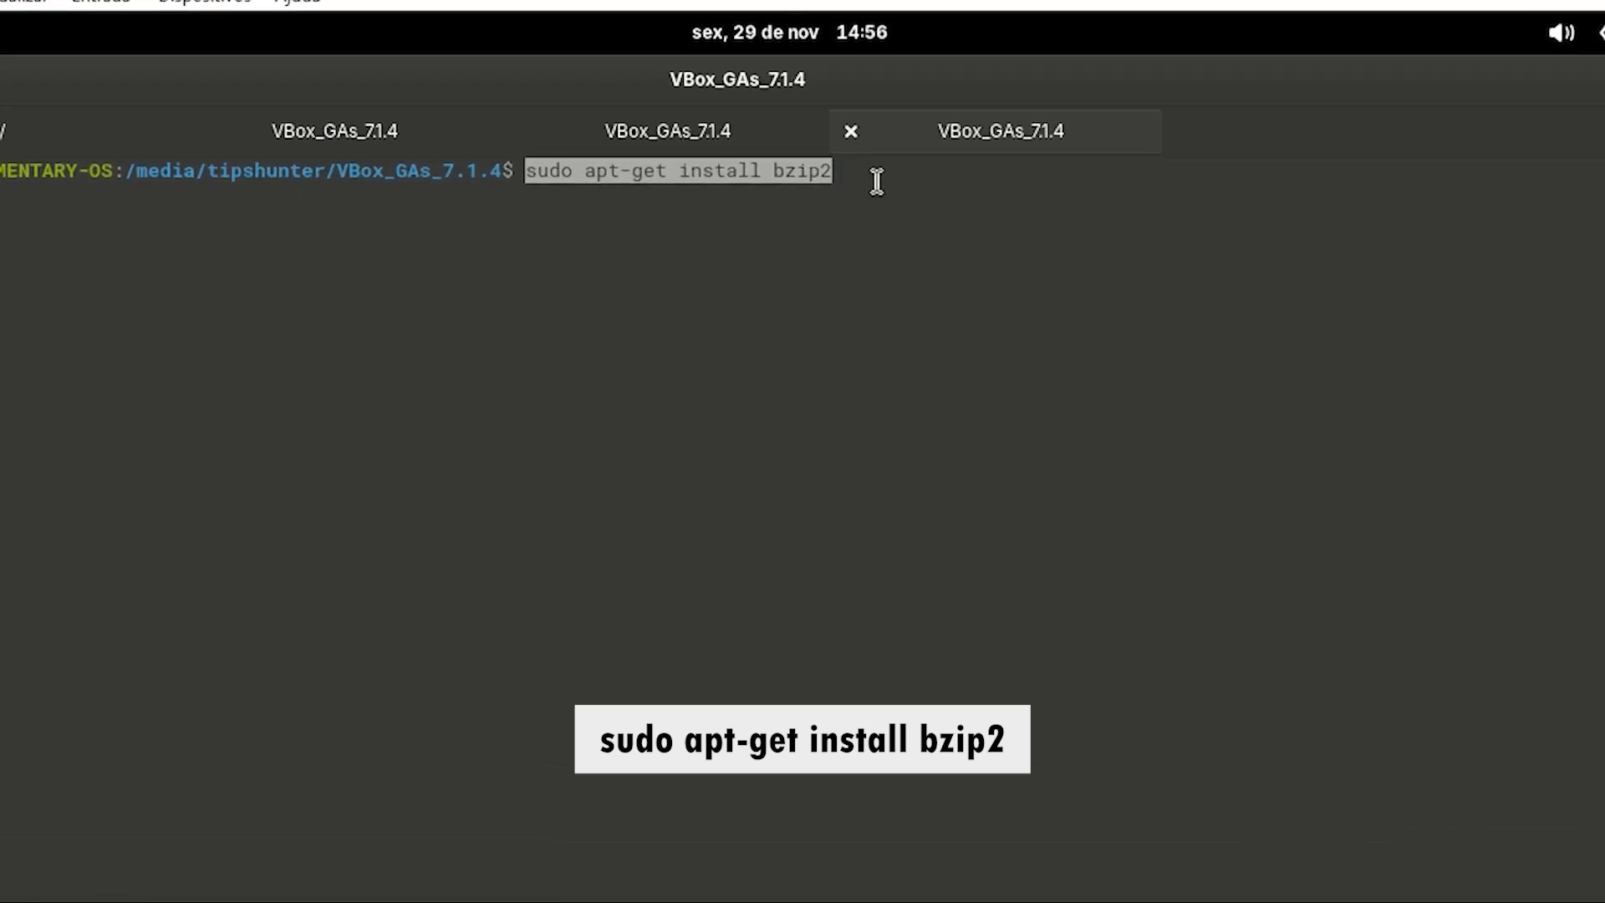
key("Return")
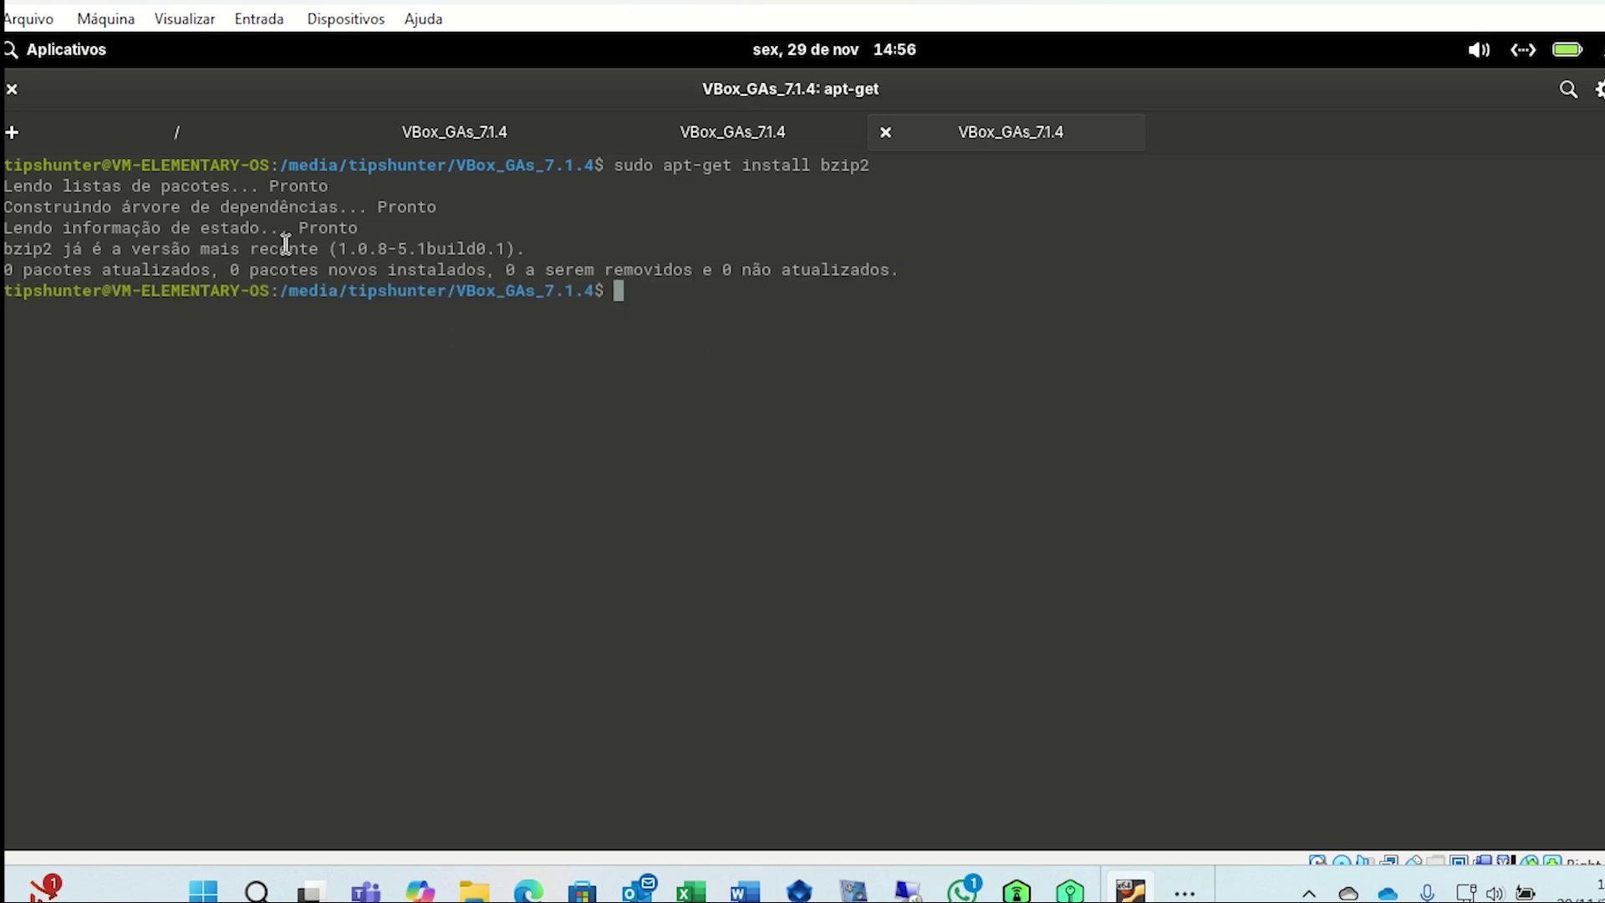
Install build-essential, dkms and linux-headers-$(uname -r) with apt-get.
key("ctrl+l")
type("sudo apt-get install build-essential dkms linux-headers-$(uname -r)")
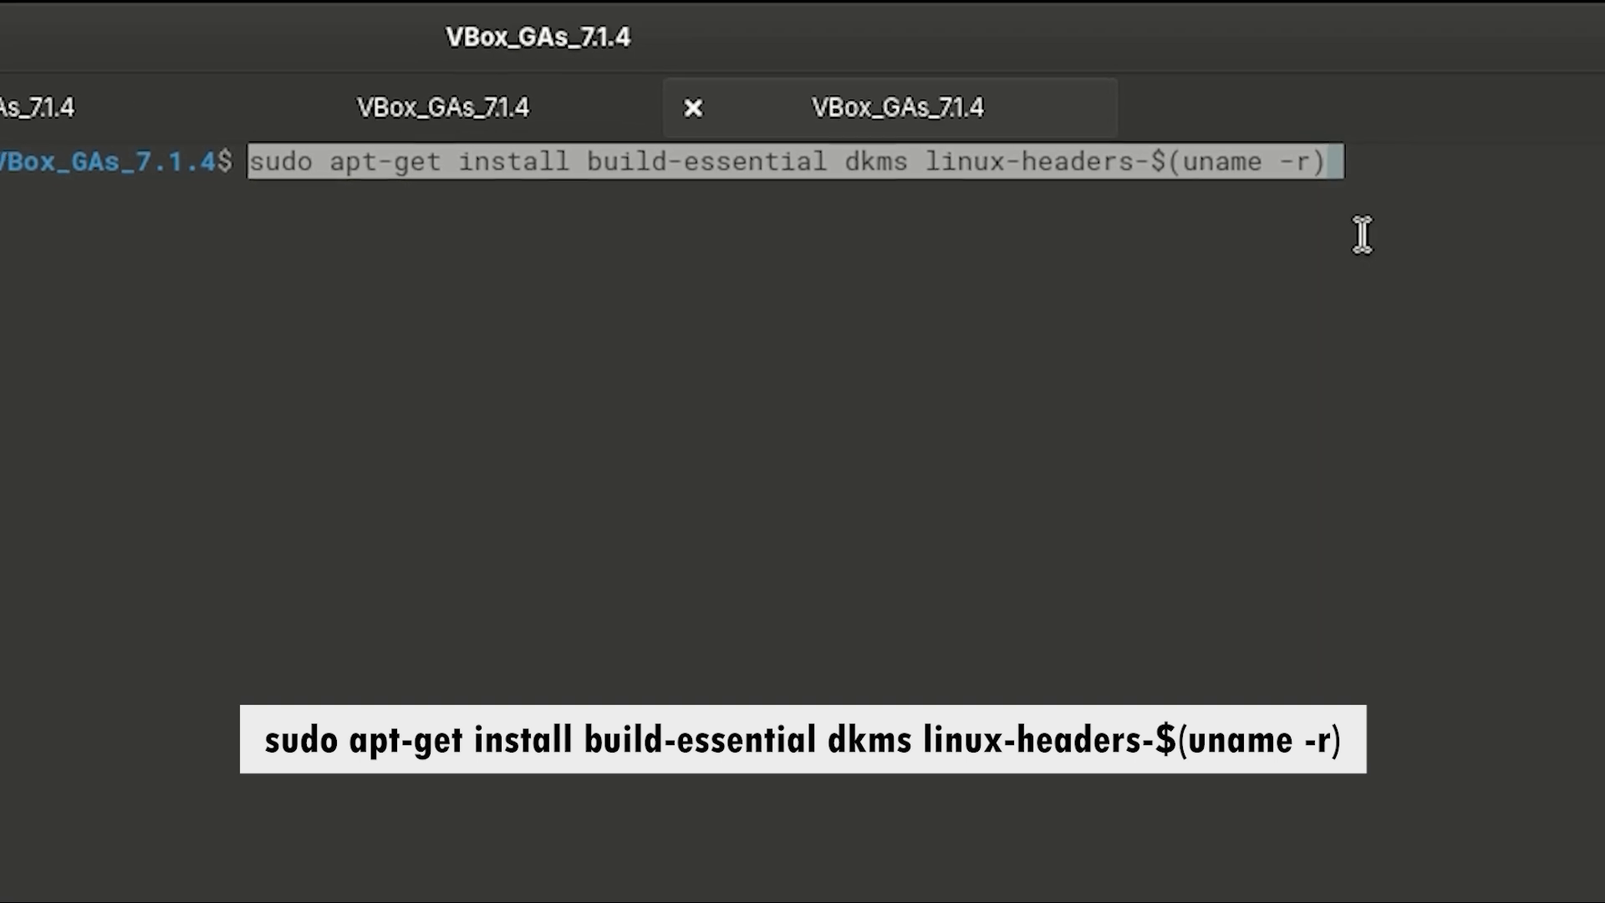
key("Return")
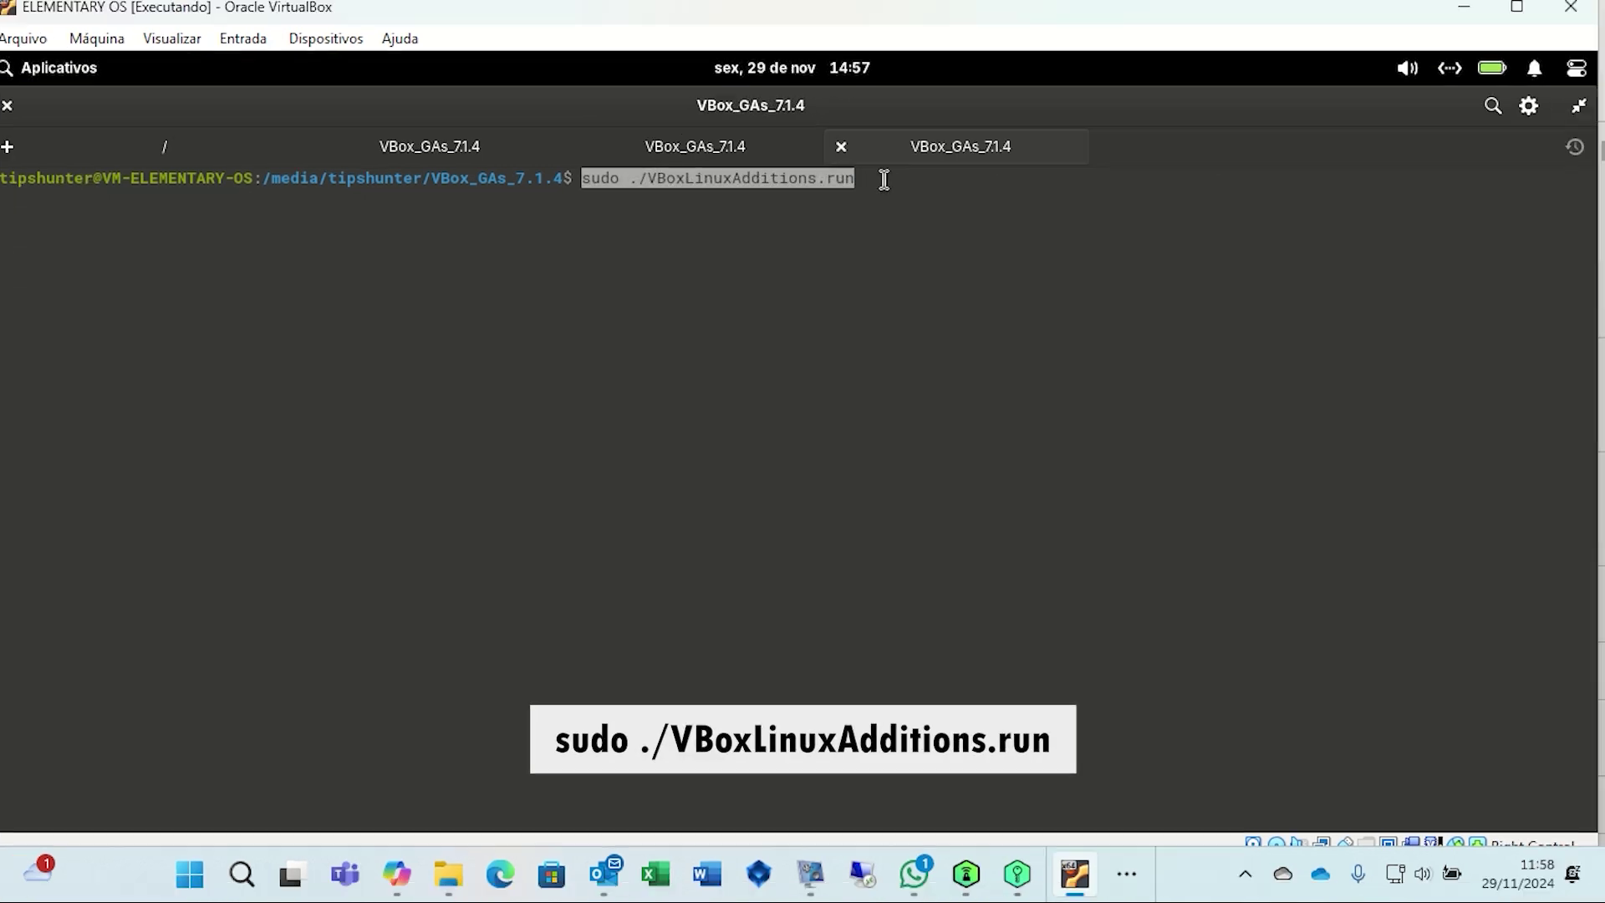
Run the VirtualBox Guest Additions 7.1.4 installer, then restart the guest with sudo reboot.
key("Return")
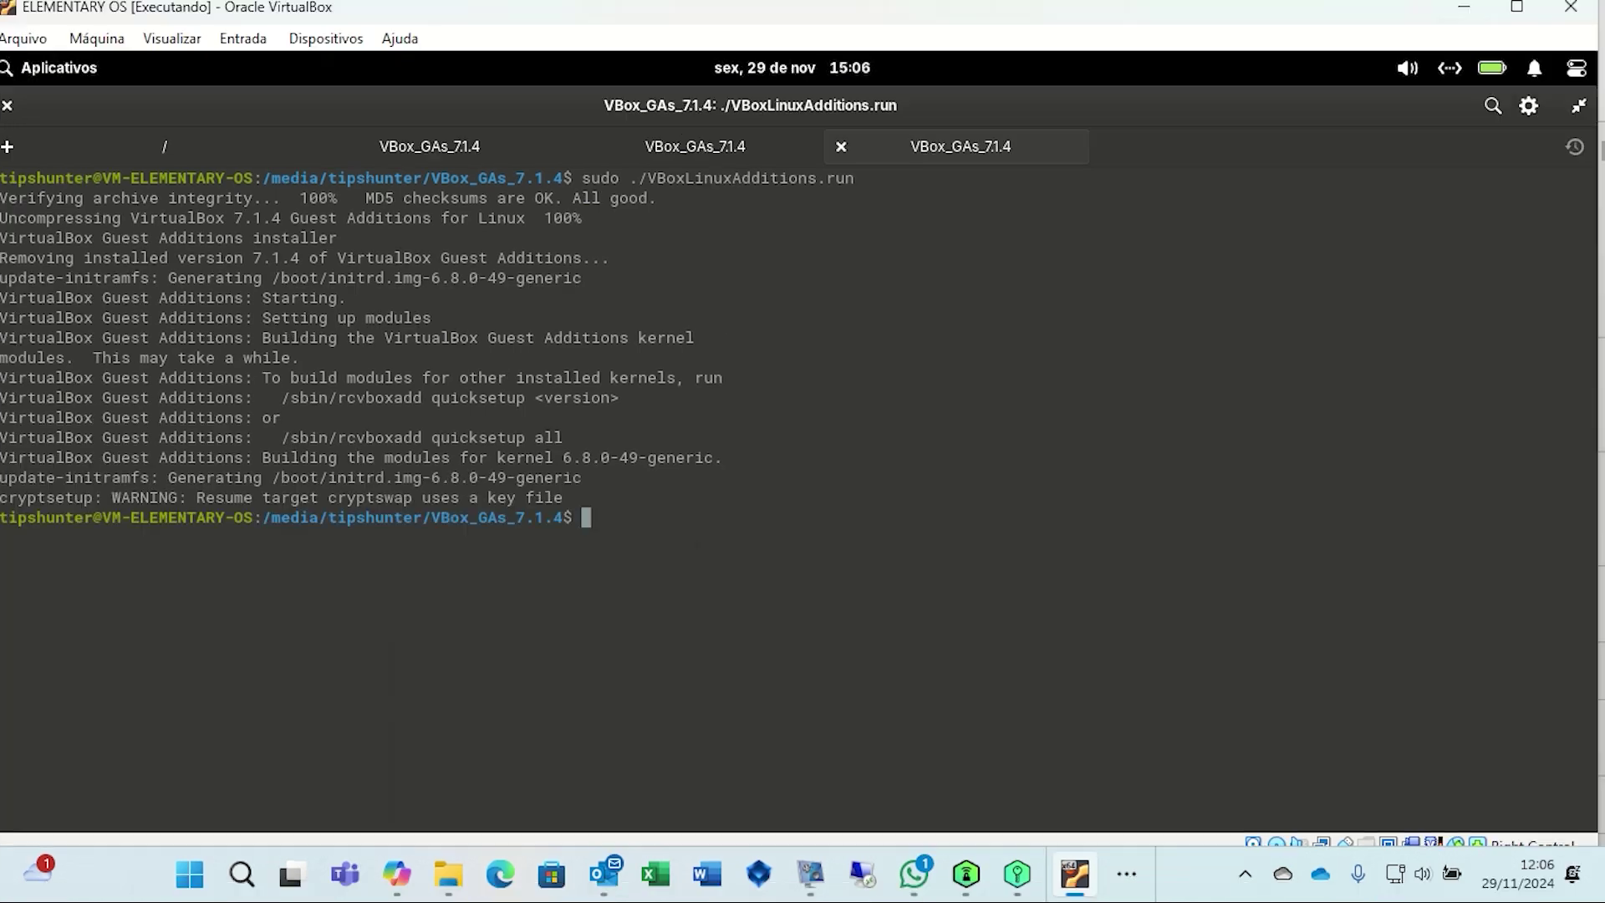
type("sudo re")
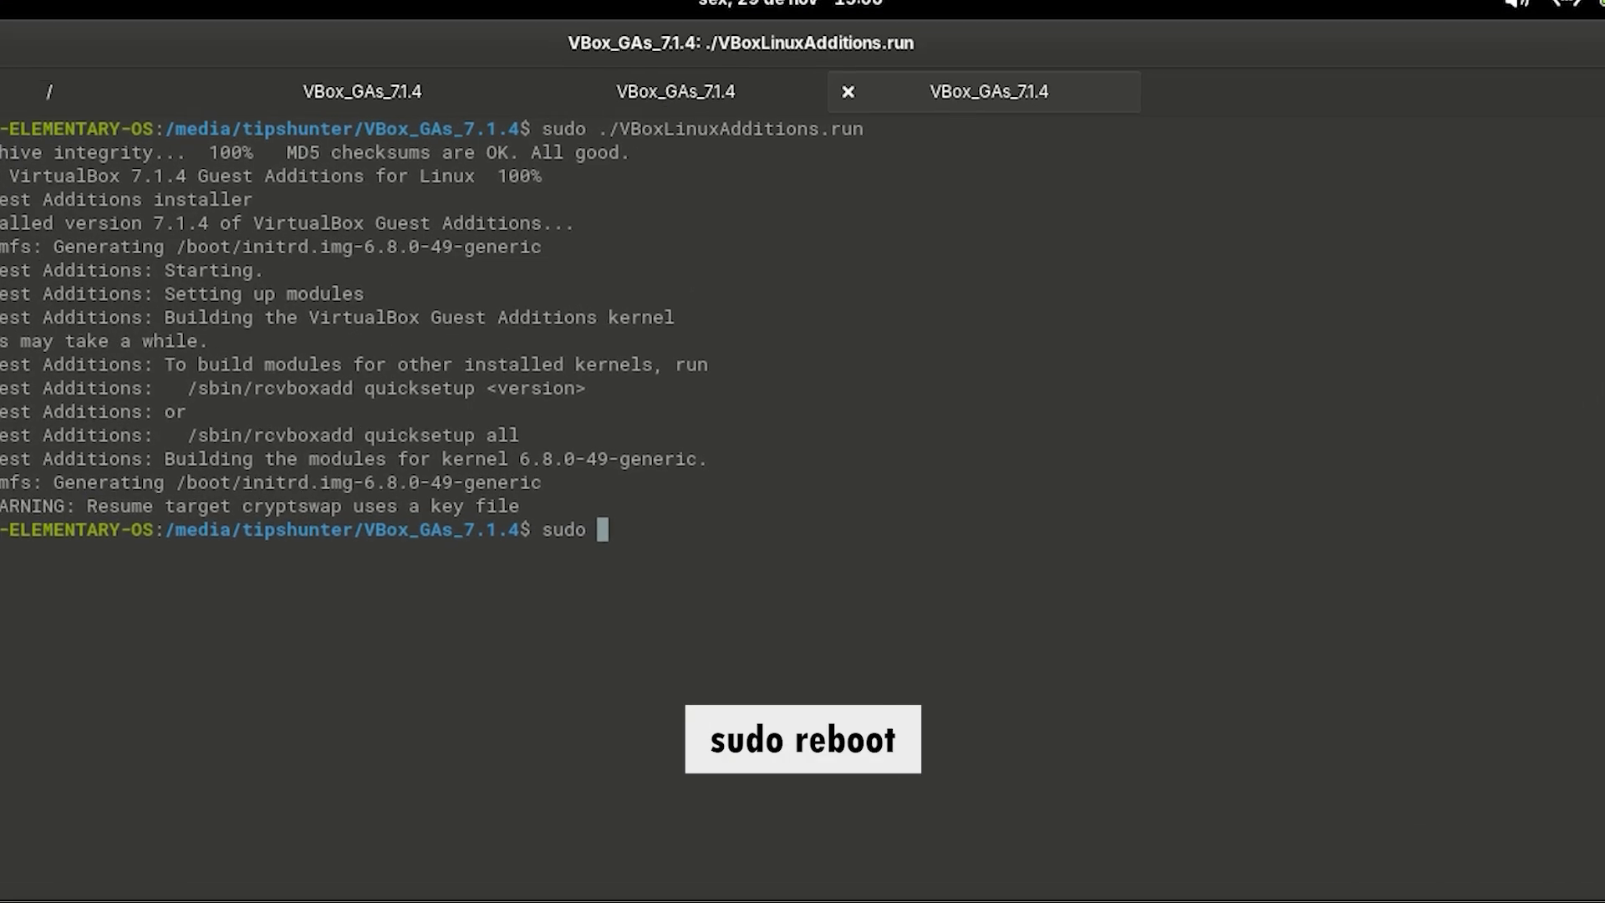
type("boot")
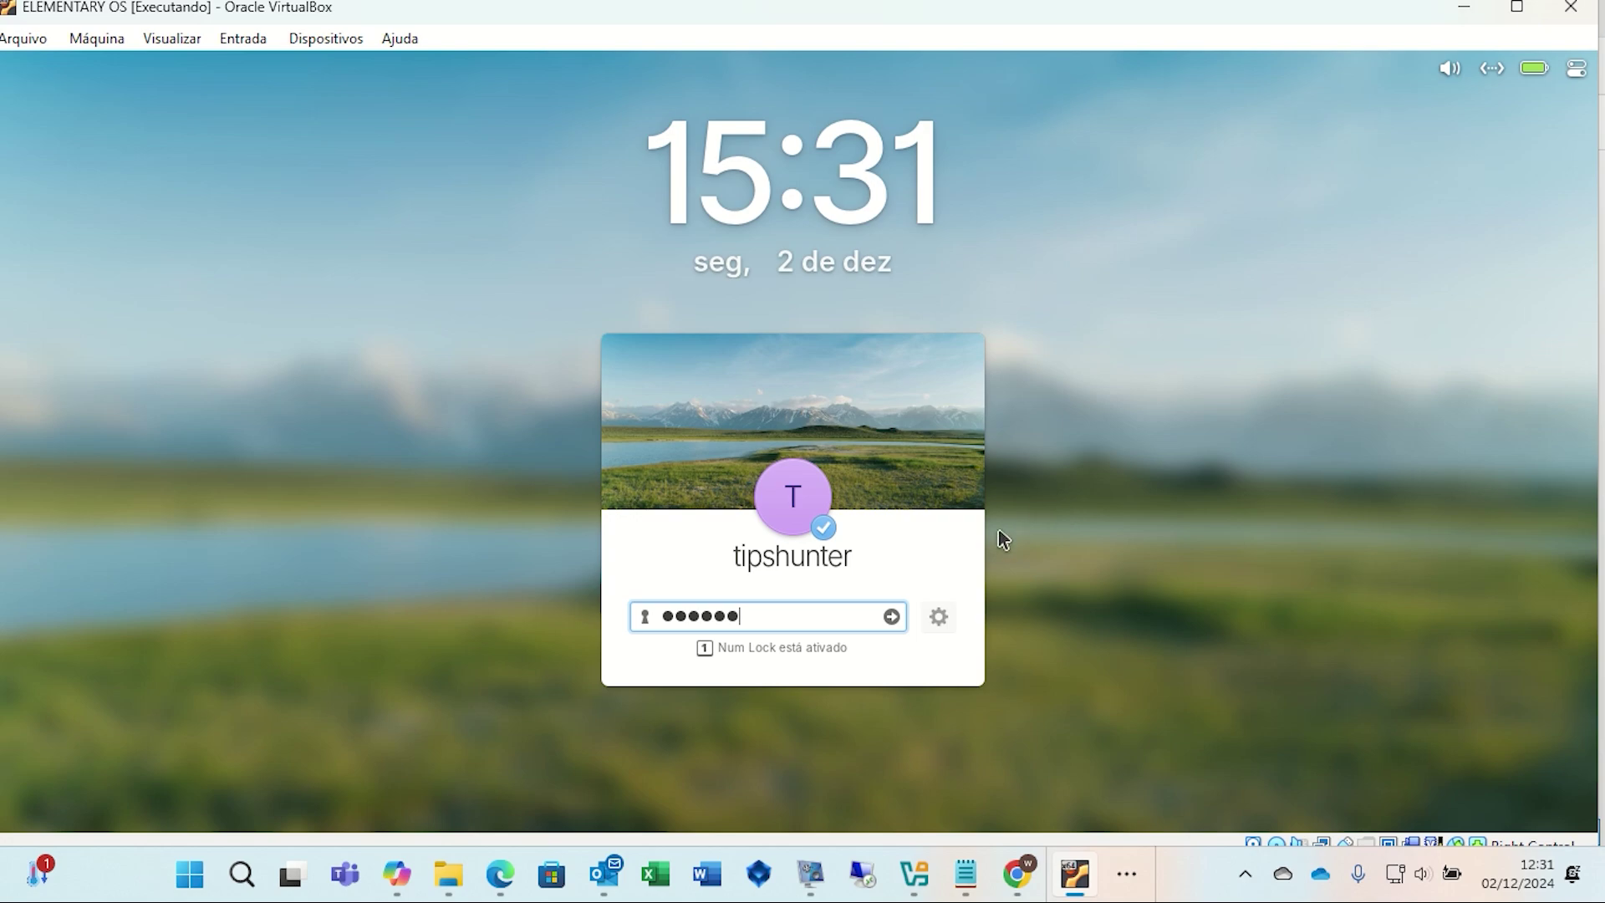
Sign in to elementary OS, review the Visualizar resize options, and open Files at home.
left_click(890, 617)
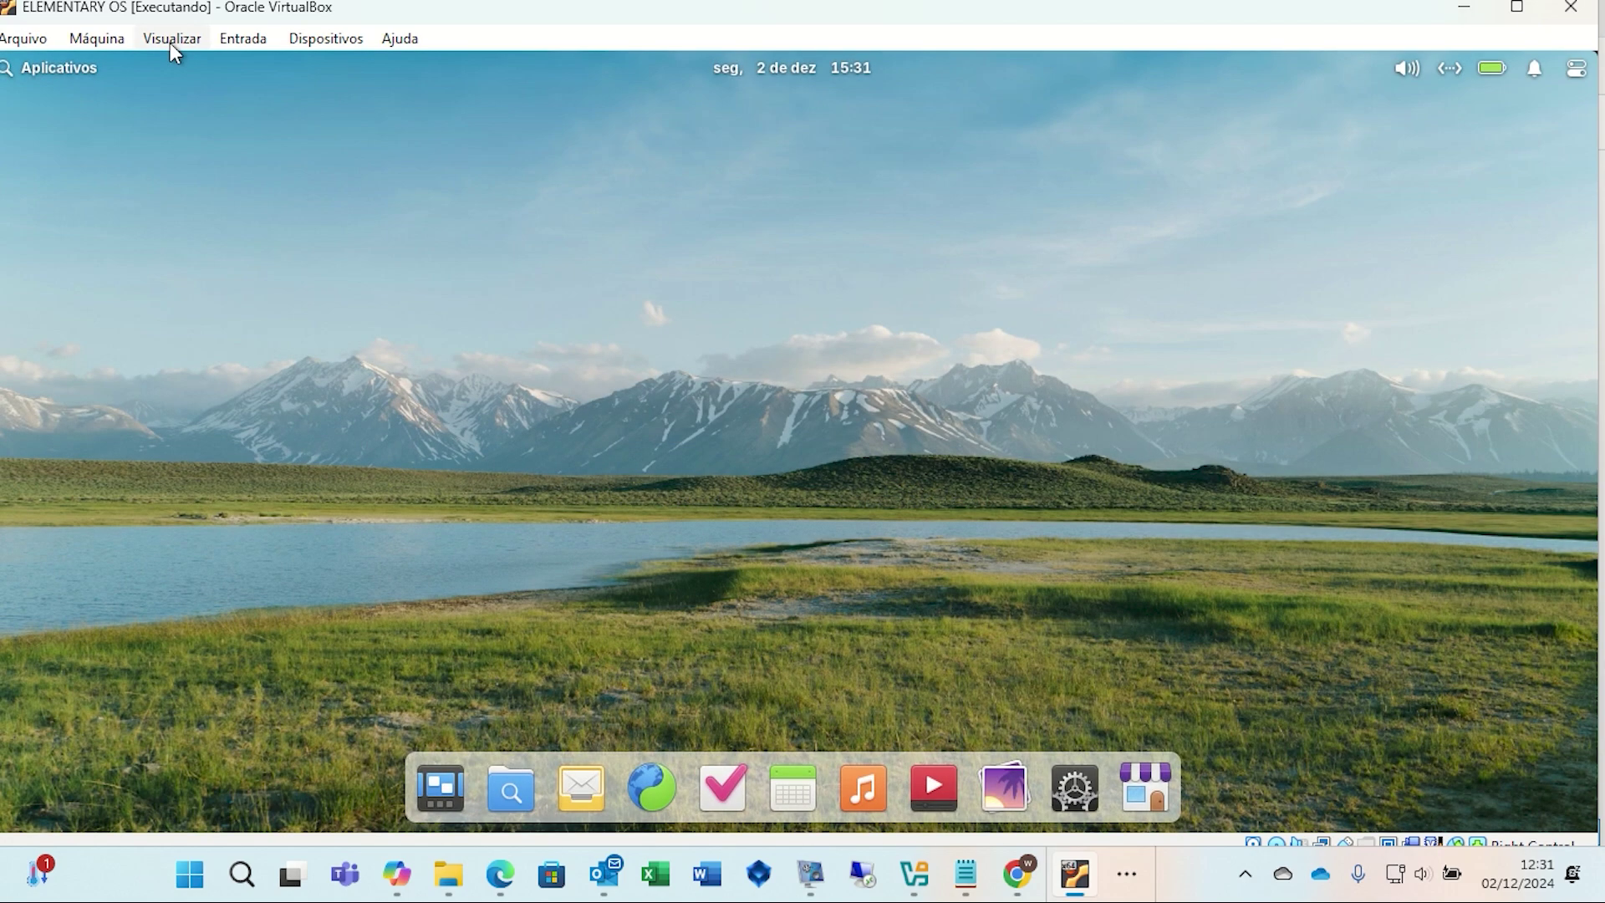
left_click(169, 43)
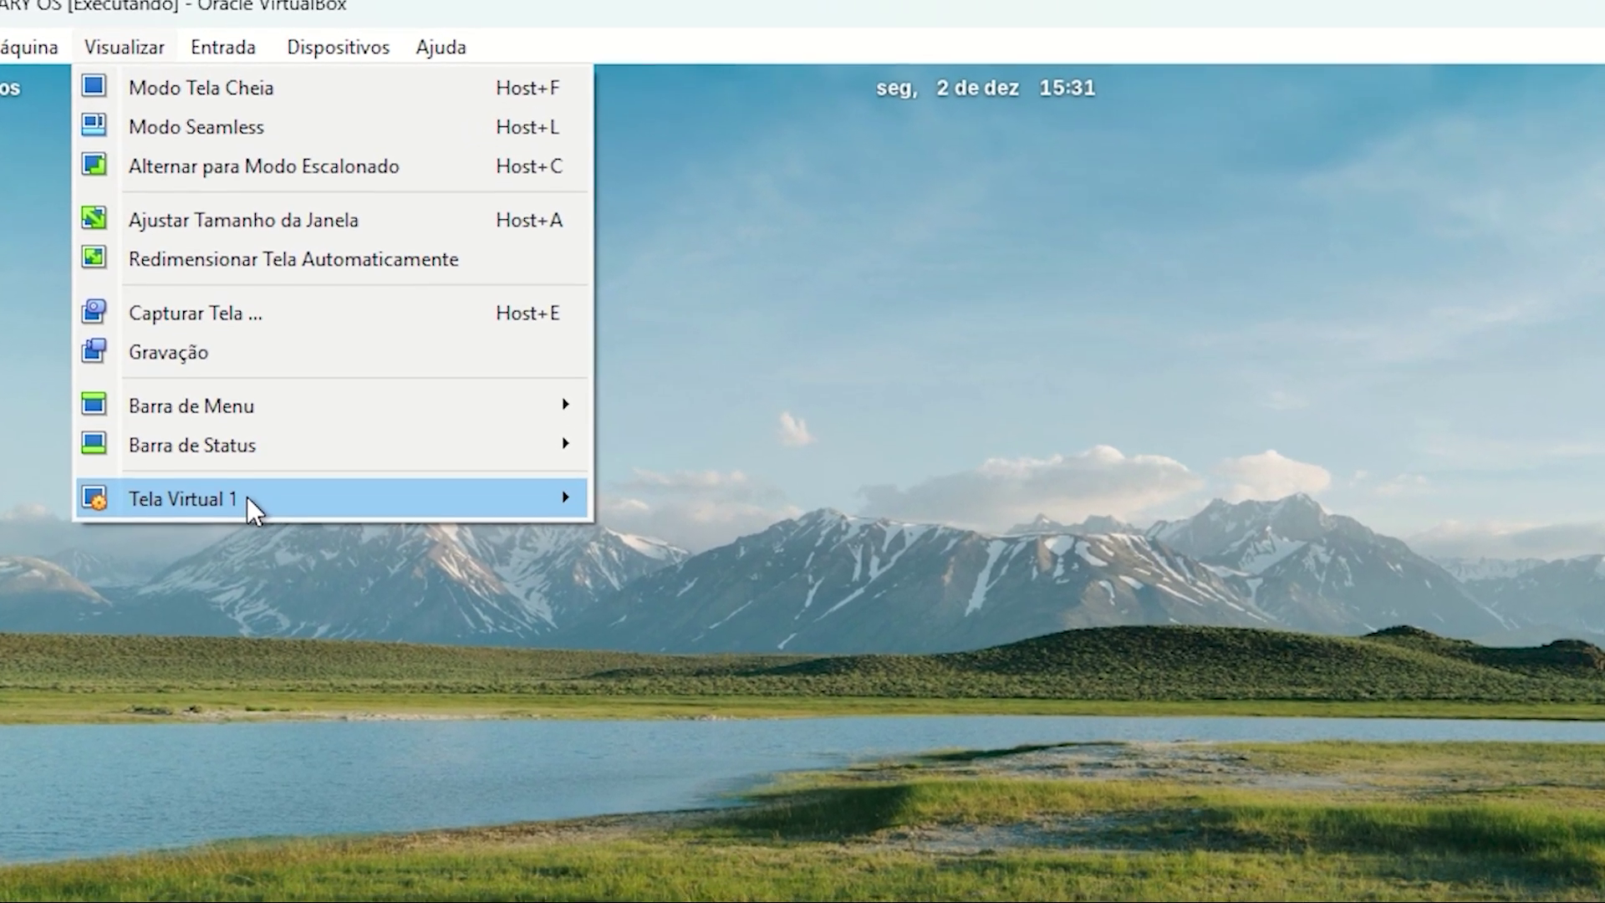
mouse_move(252, 477)
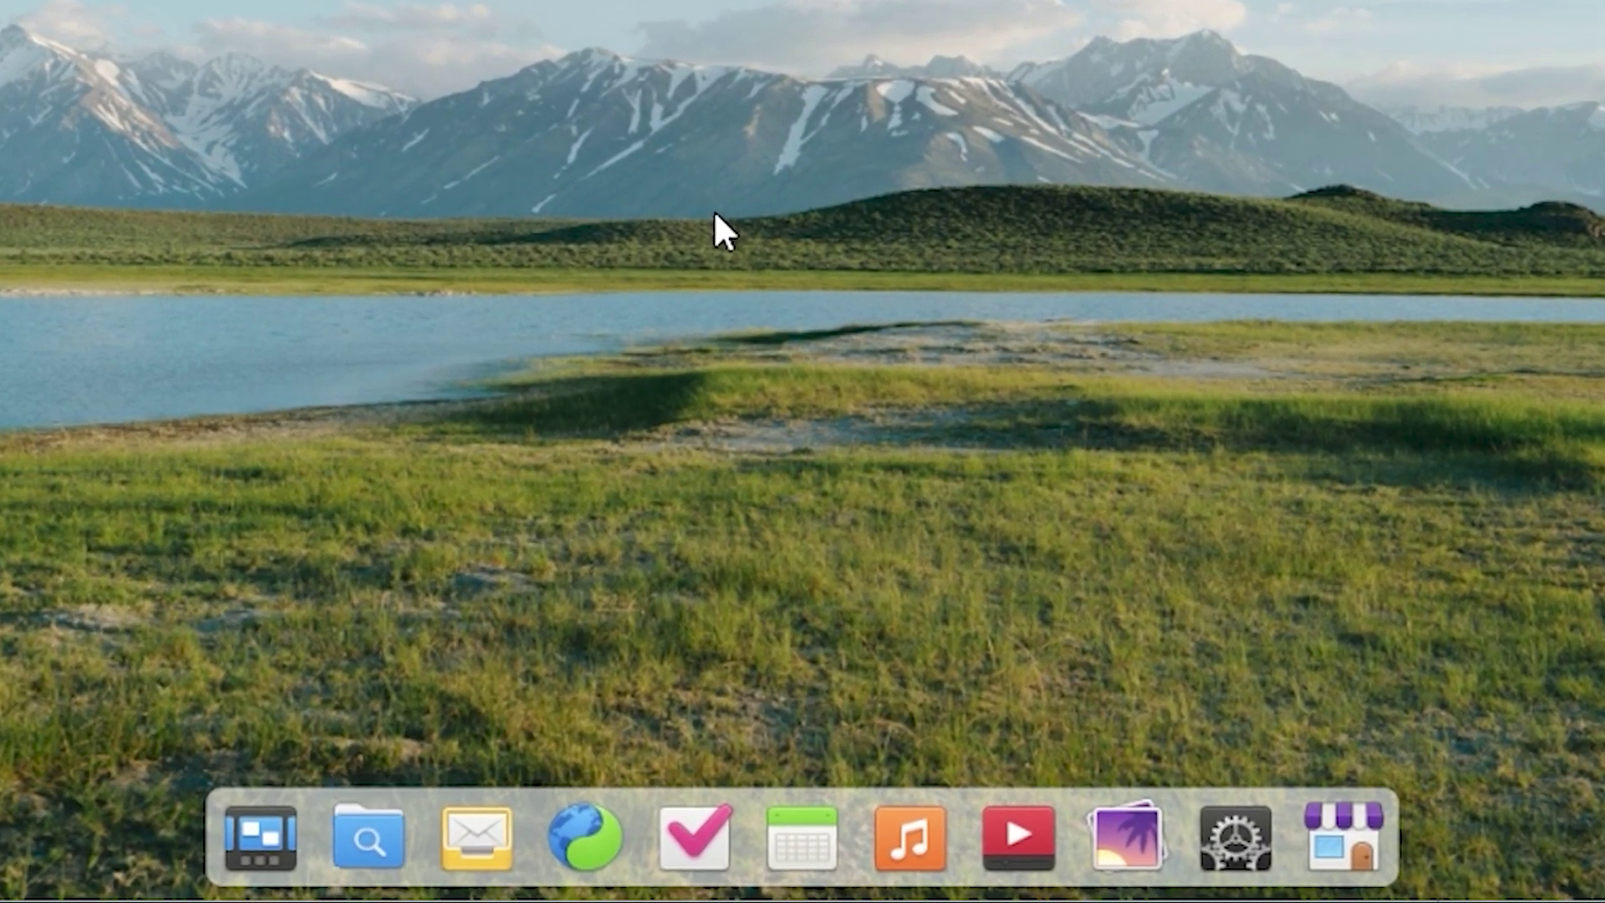
key("super+2")
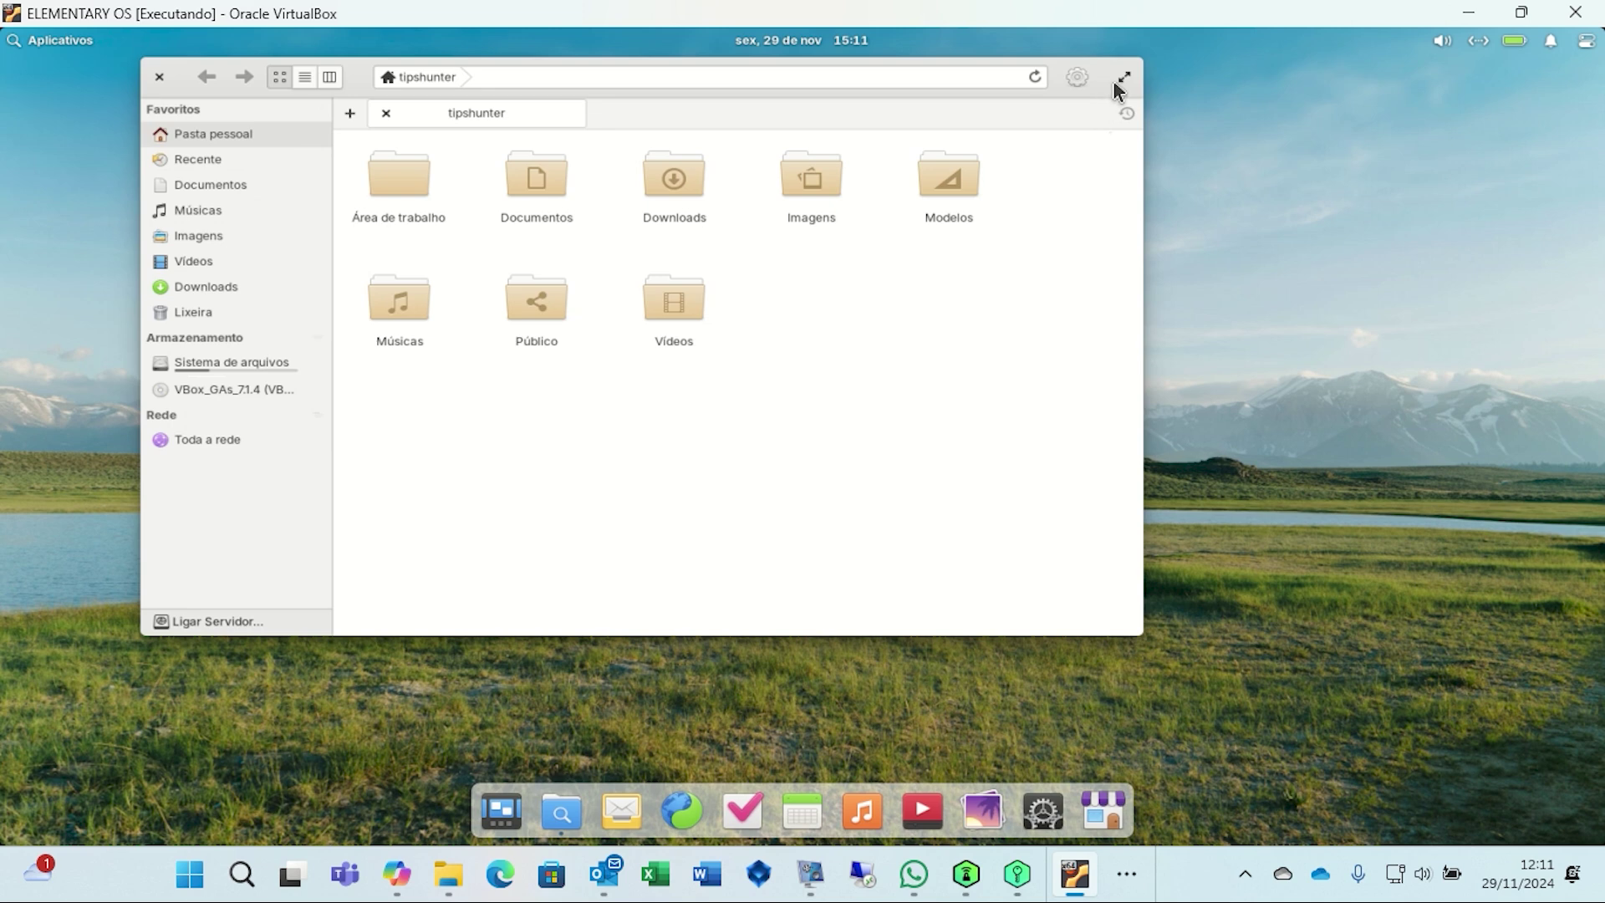
Close Files, try the Mail app and close it, then open Tasks.
left_click(159, 79)
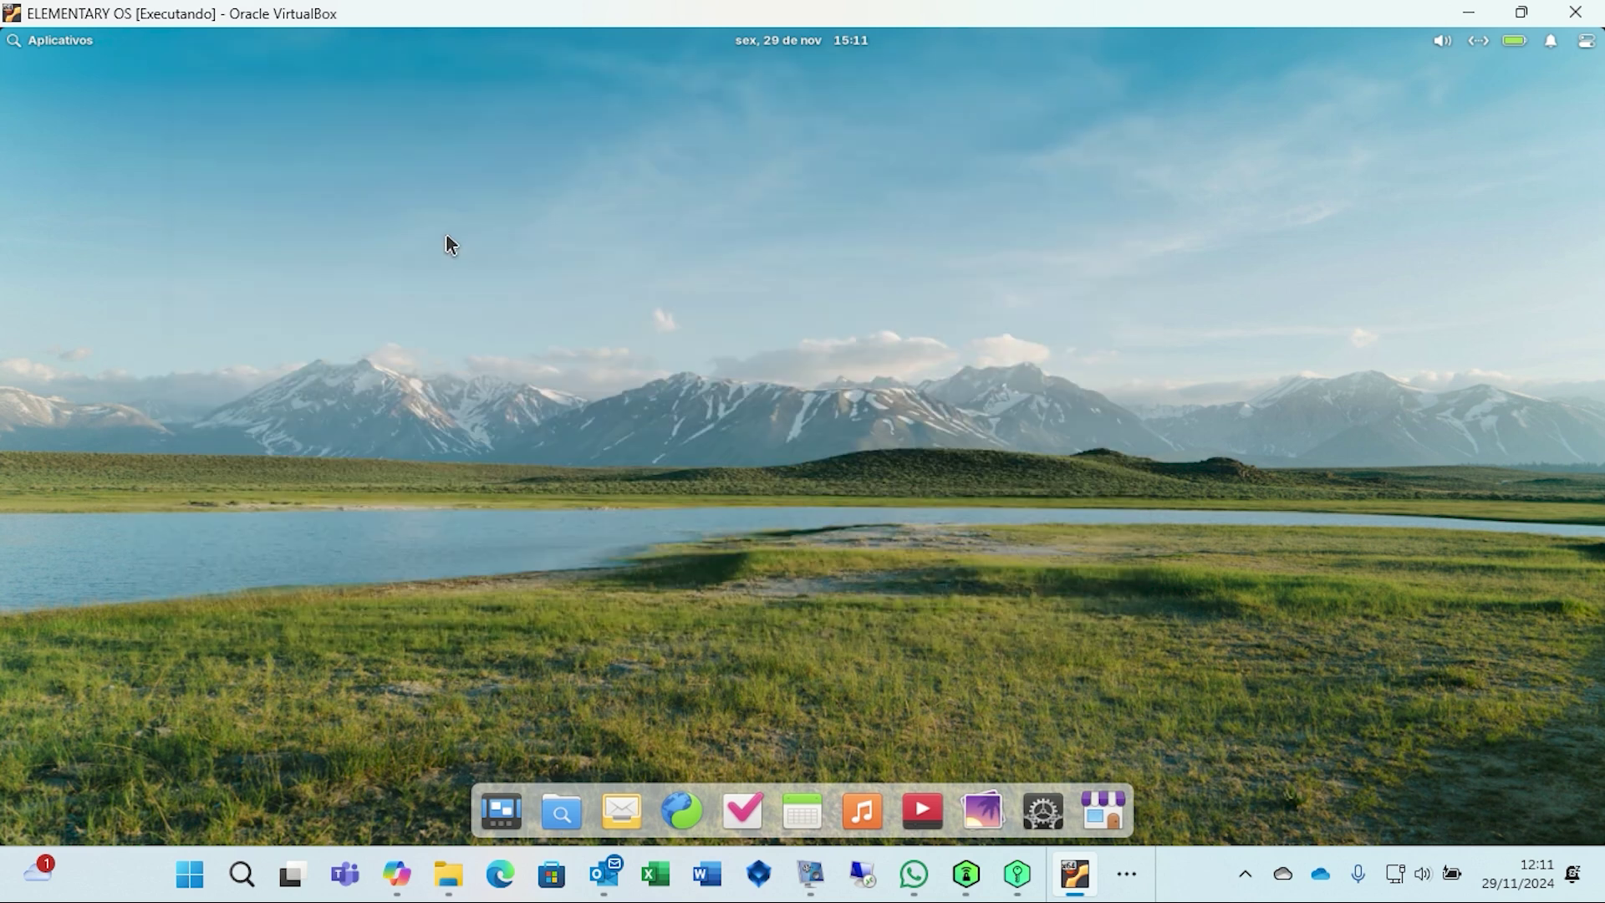
left_click(626, 810)
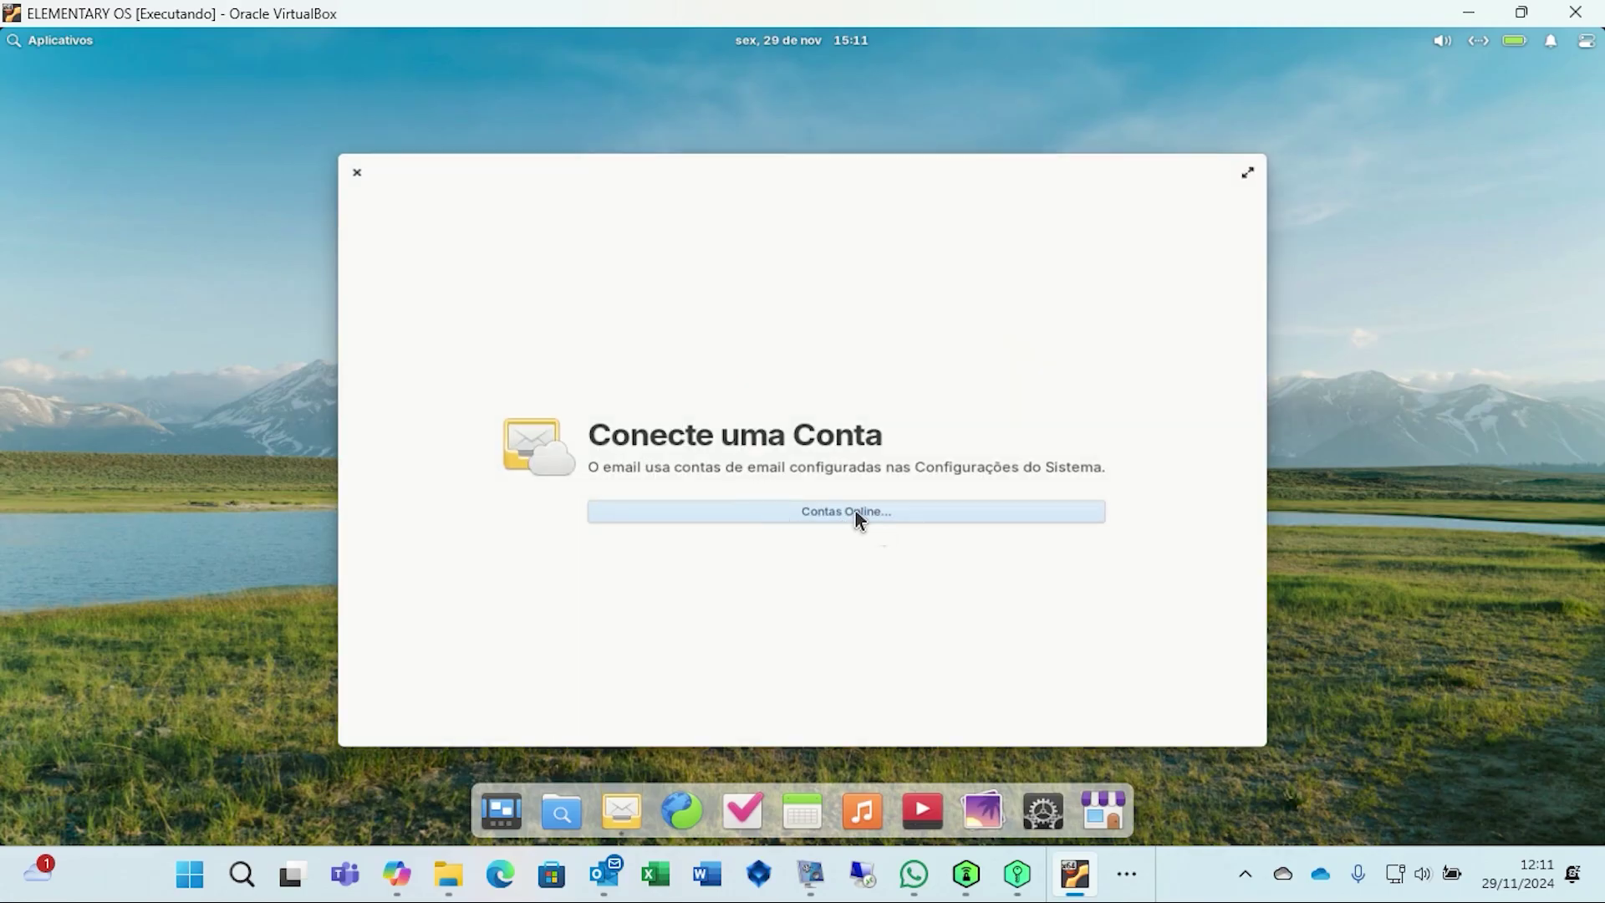
key("ctrl+q")
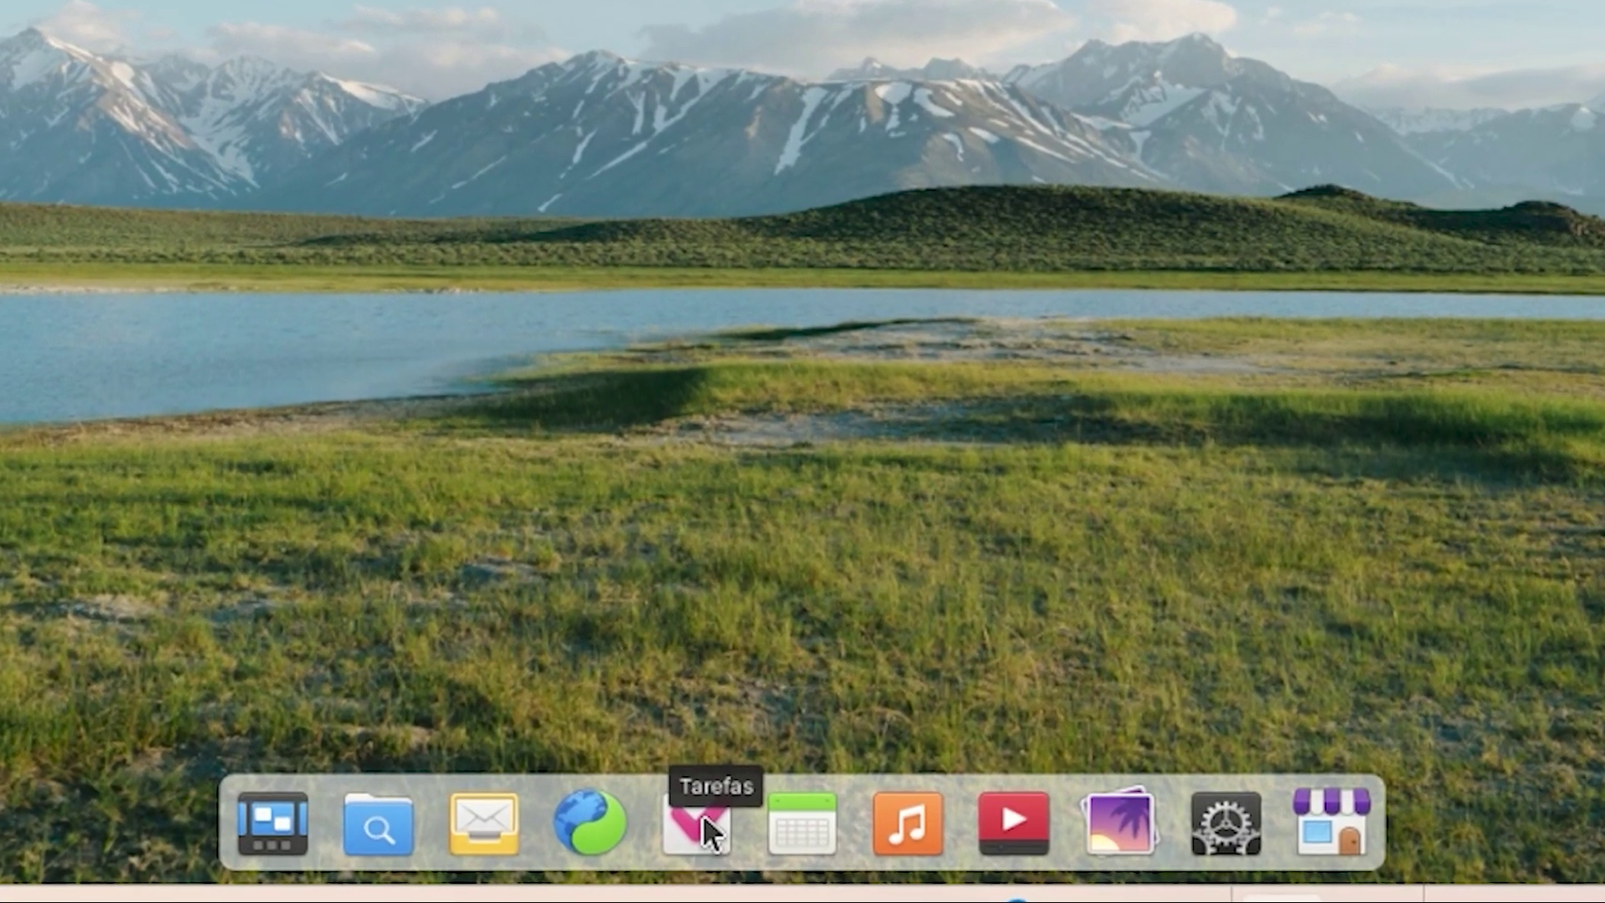
left_click(717, 815)
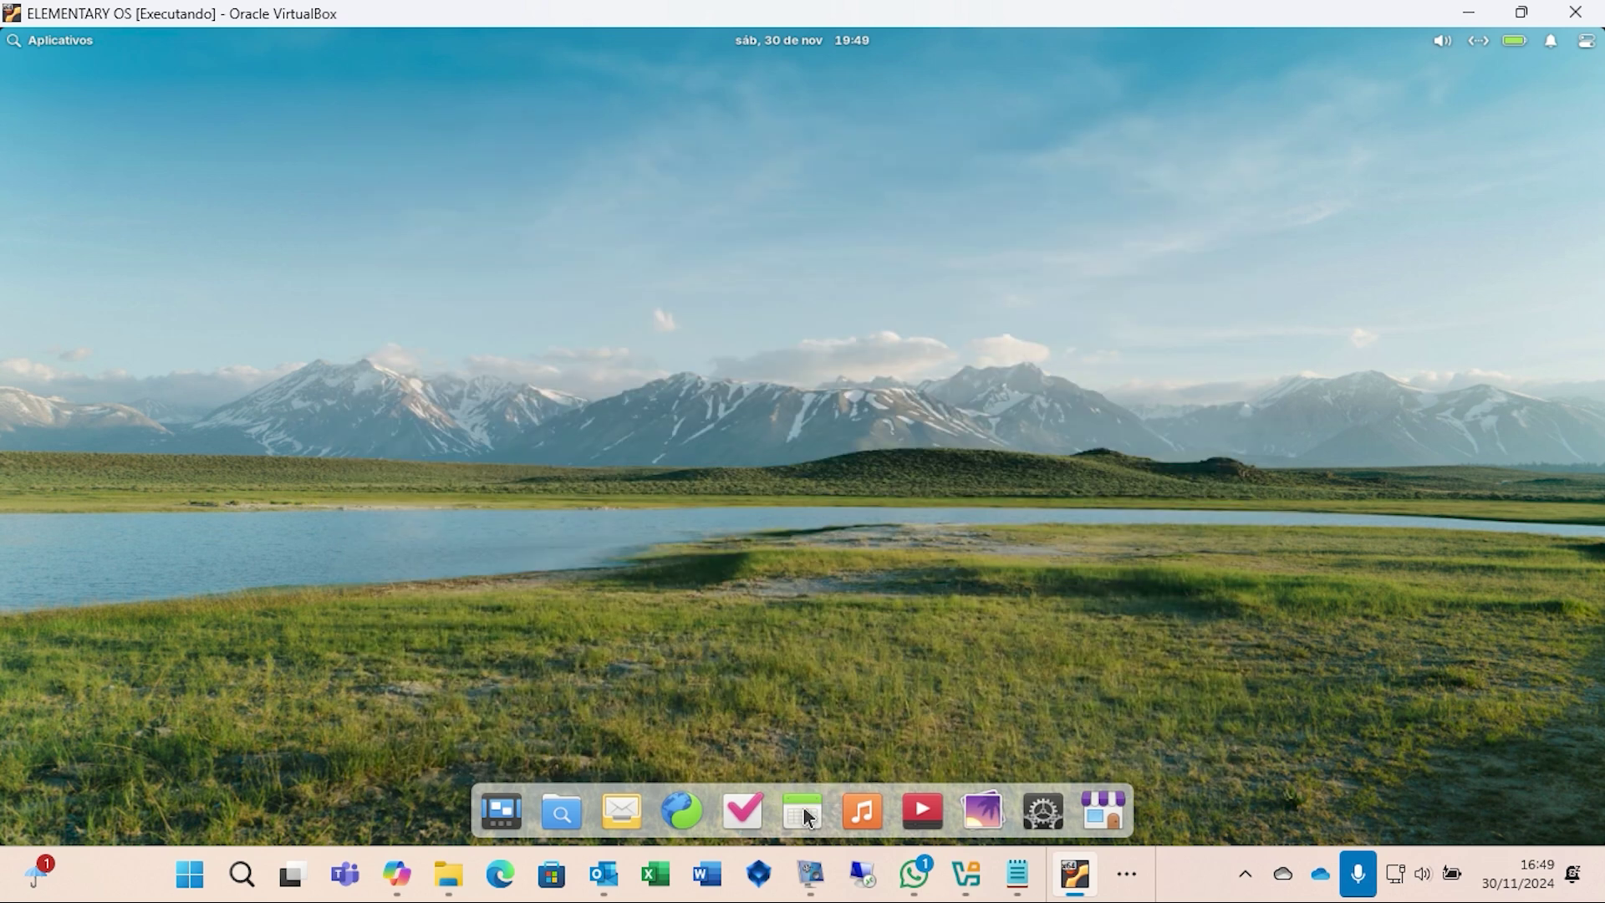
Try the Calendar, Music and Videos apps in turn, then open Photos with its empty library.
left_click(807, 814)
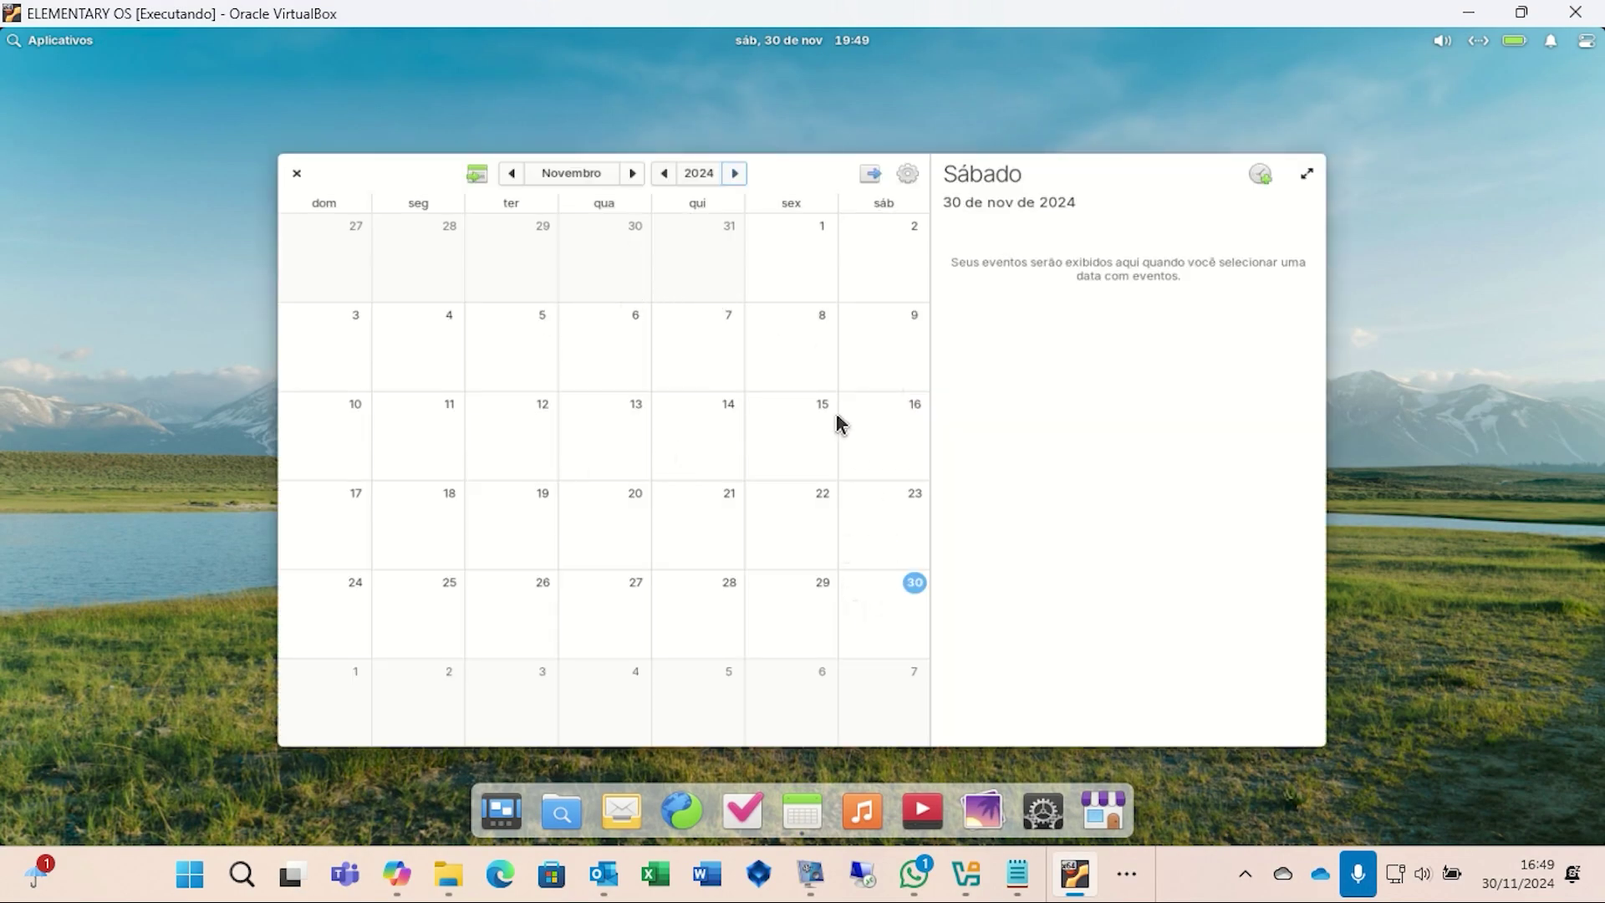
left_click(862, 809)
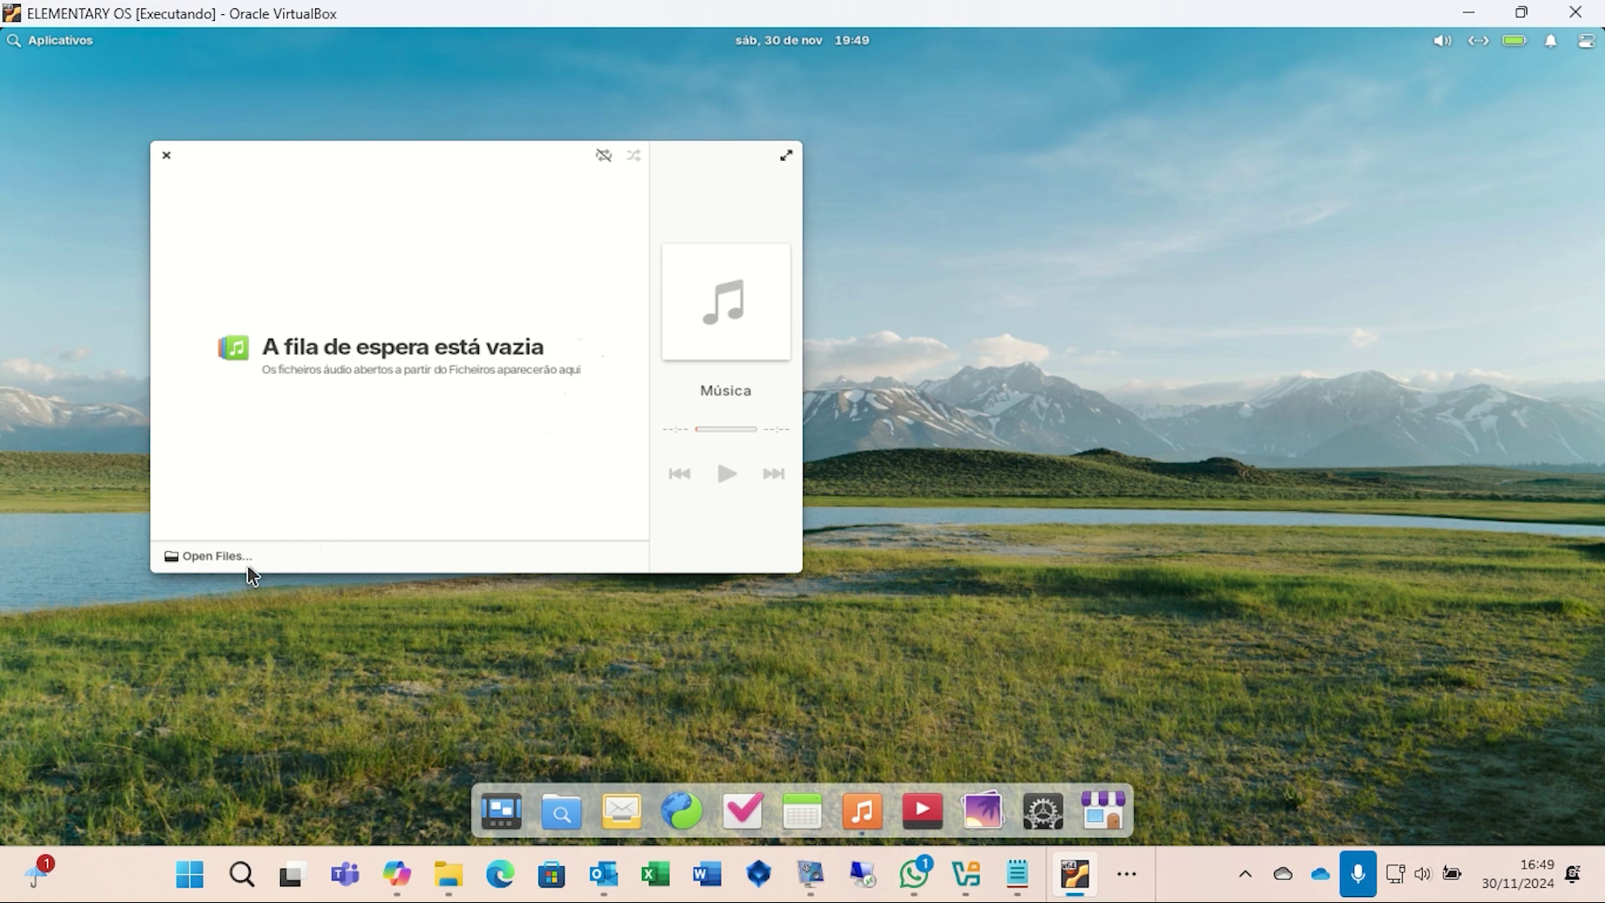
key("ctrl+q")
left_click(922, 809)
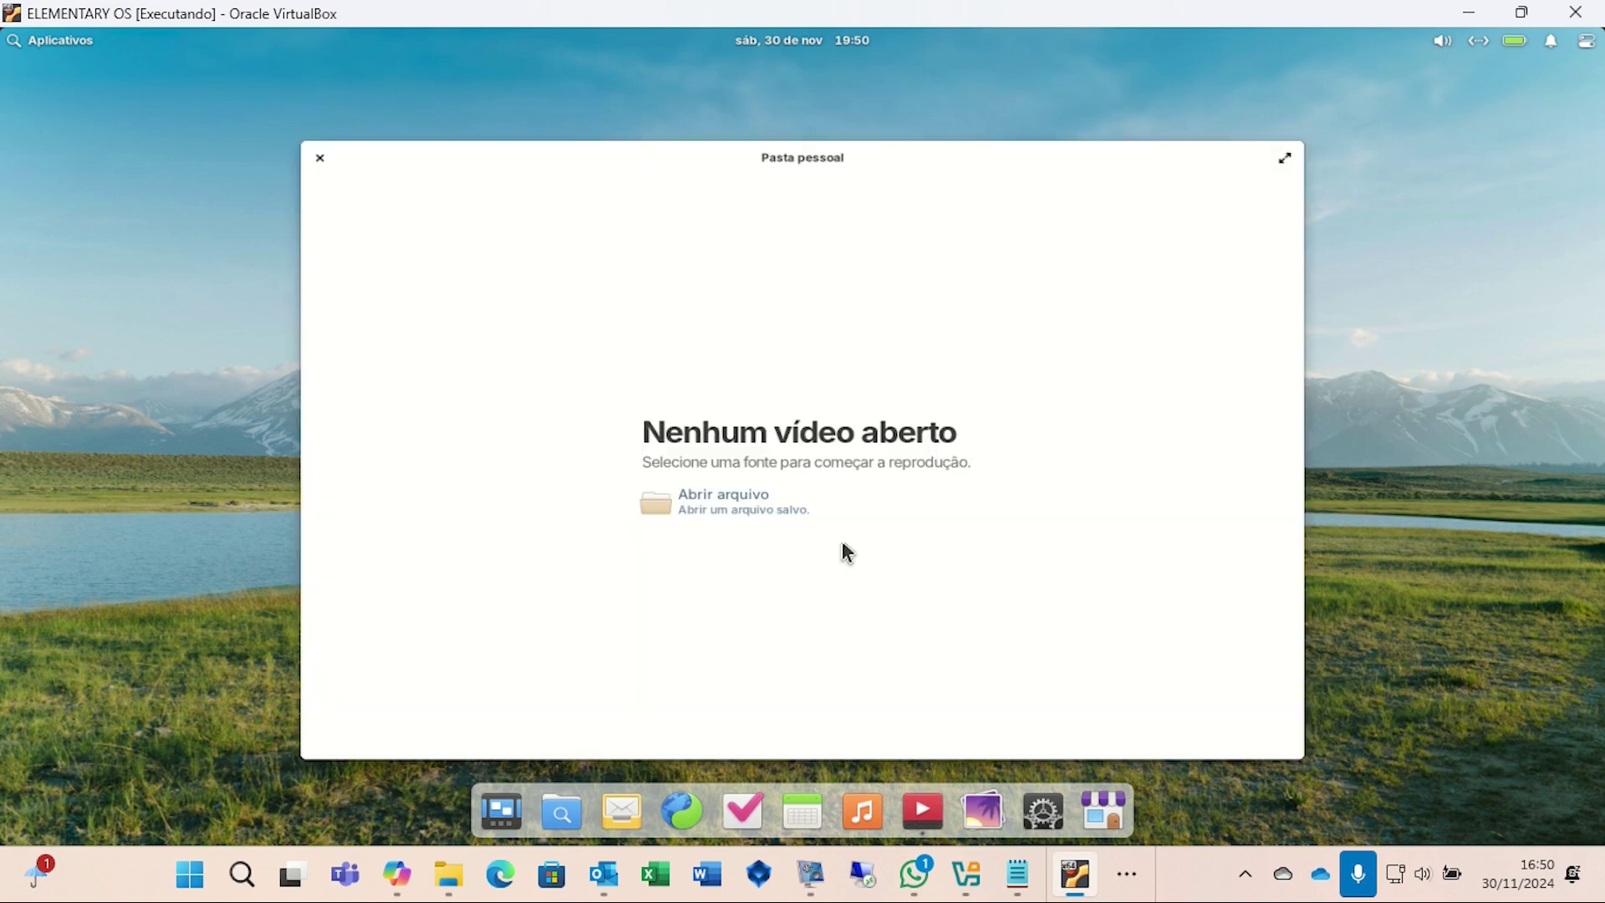
key("ctrl+q")
left_click(983, 809)
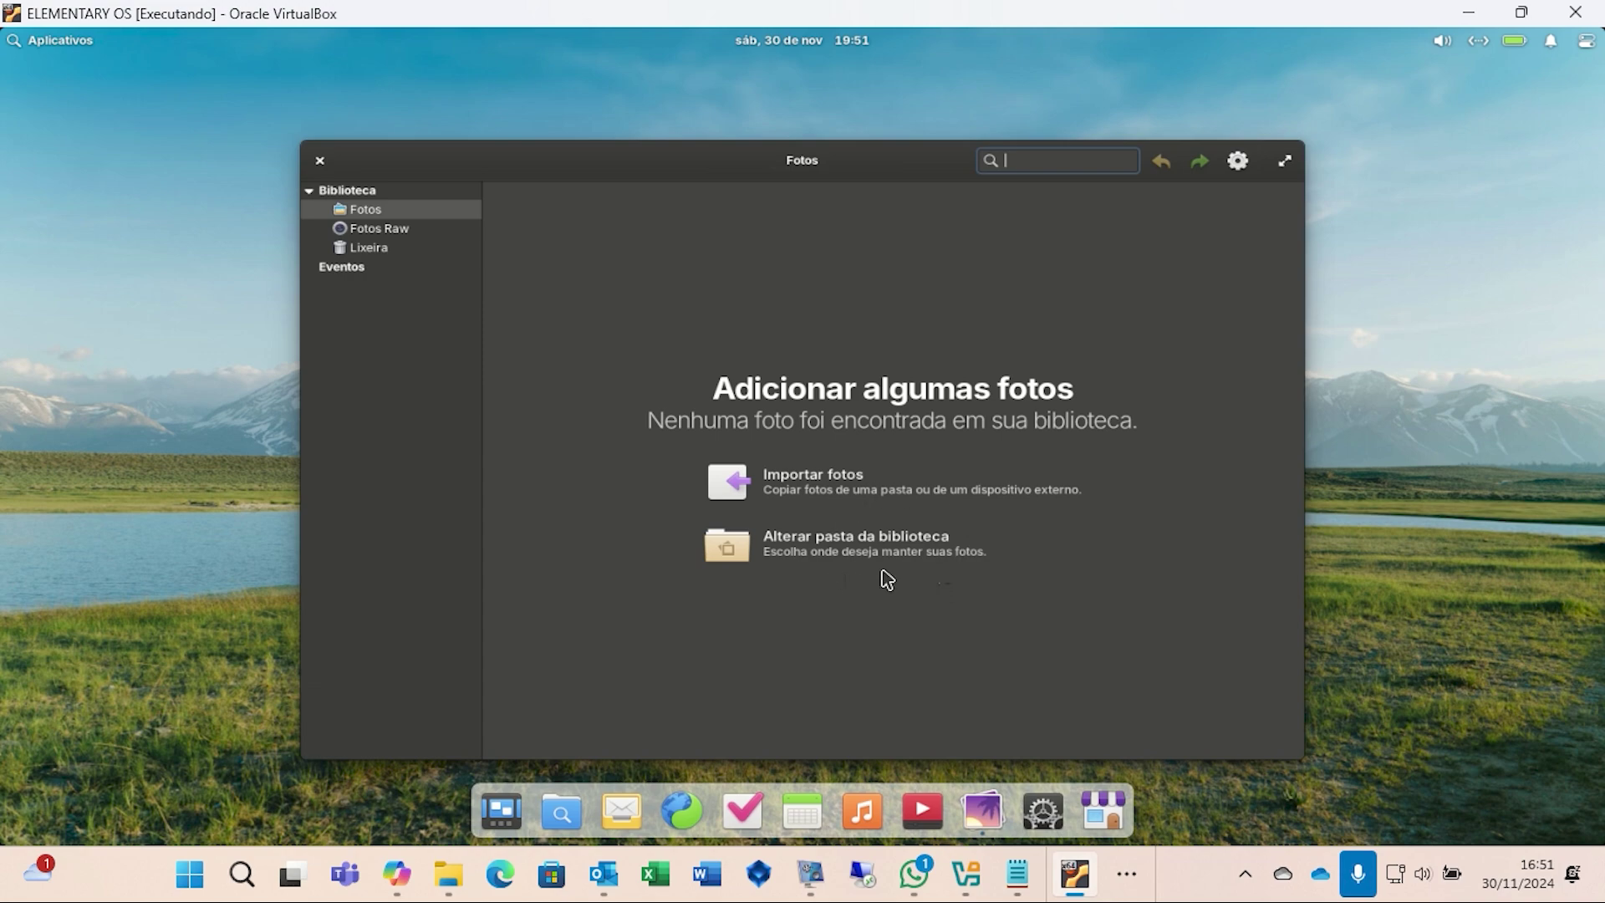
Close Photos and take a quick look at System Settings before closing it.
key("ctrl+q")
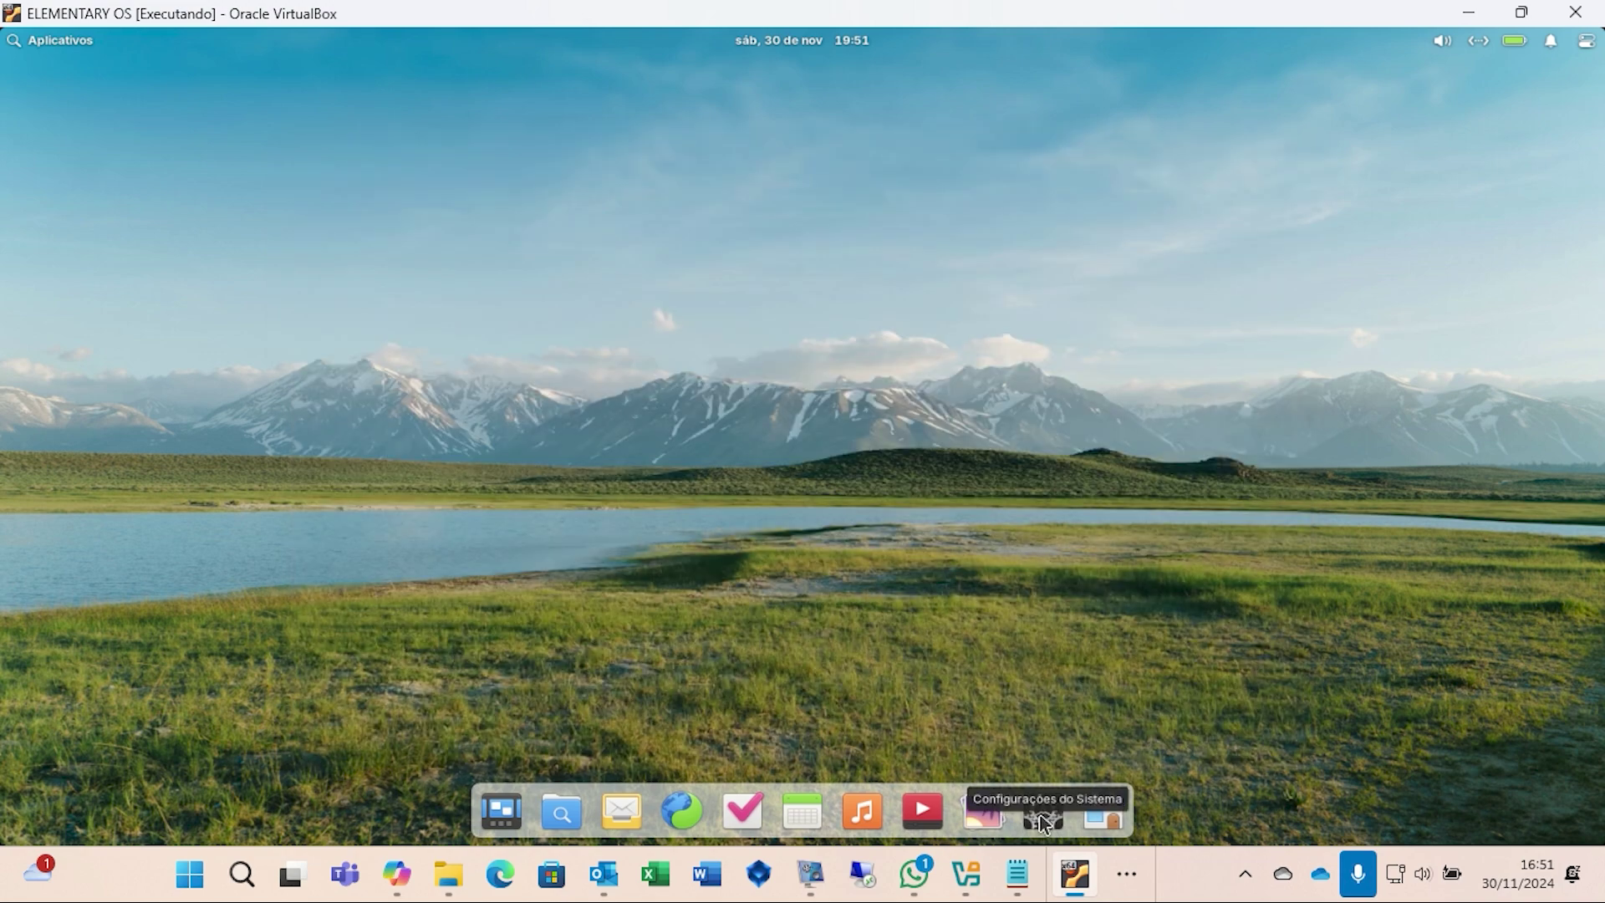
left_click(1042, 809)
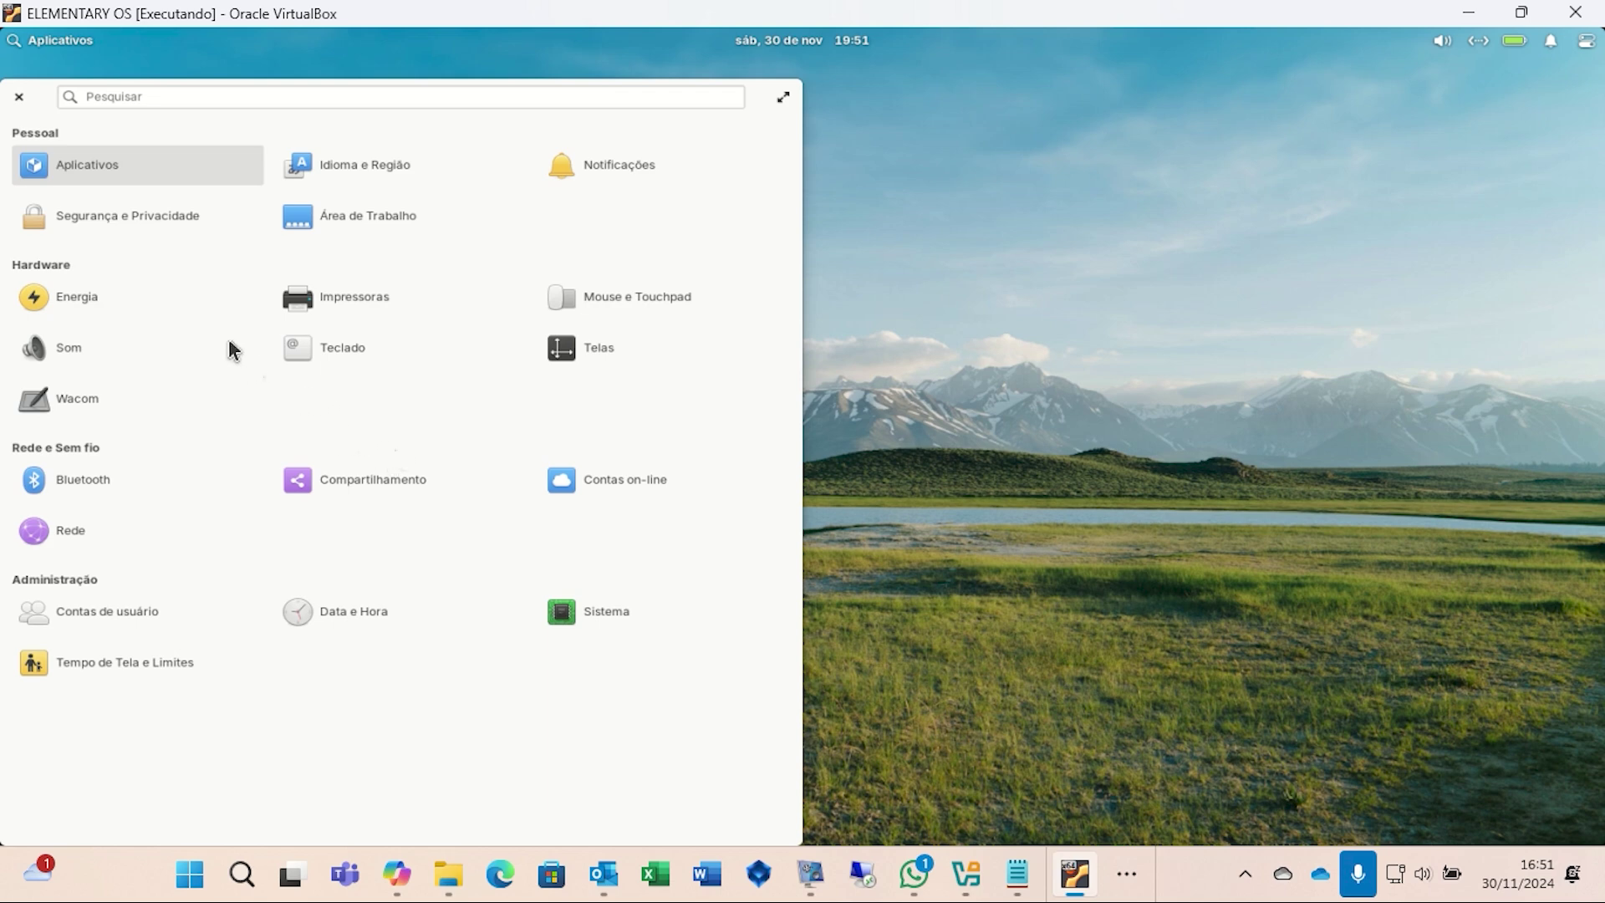
left_click(20, 97)
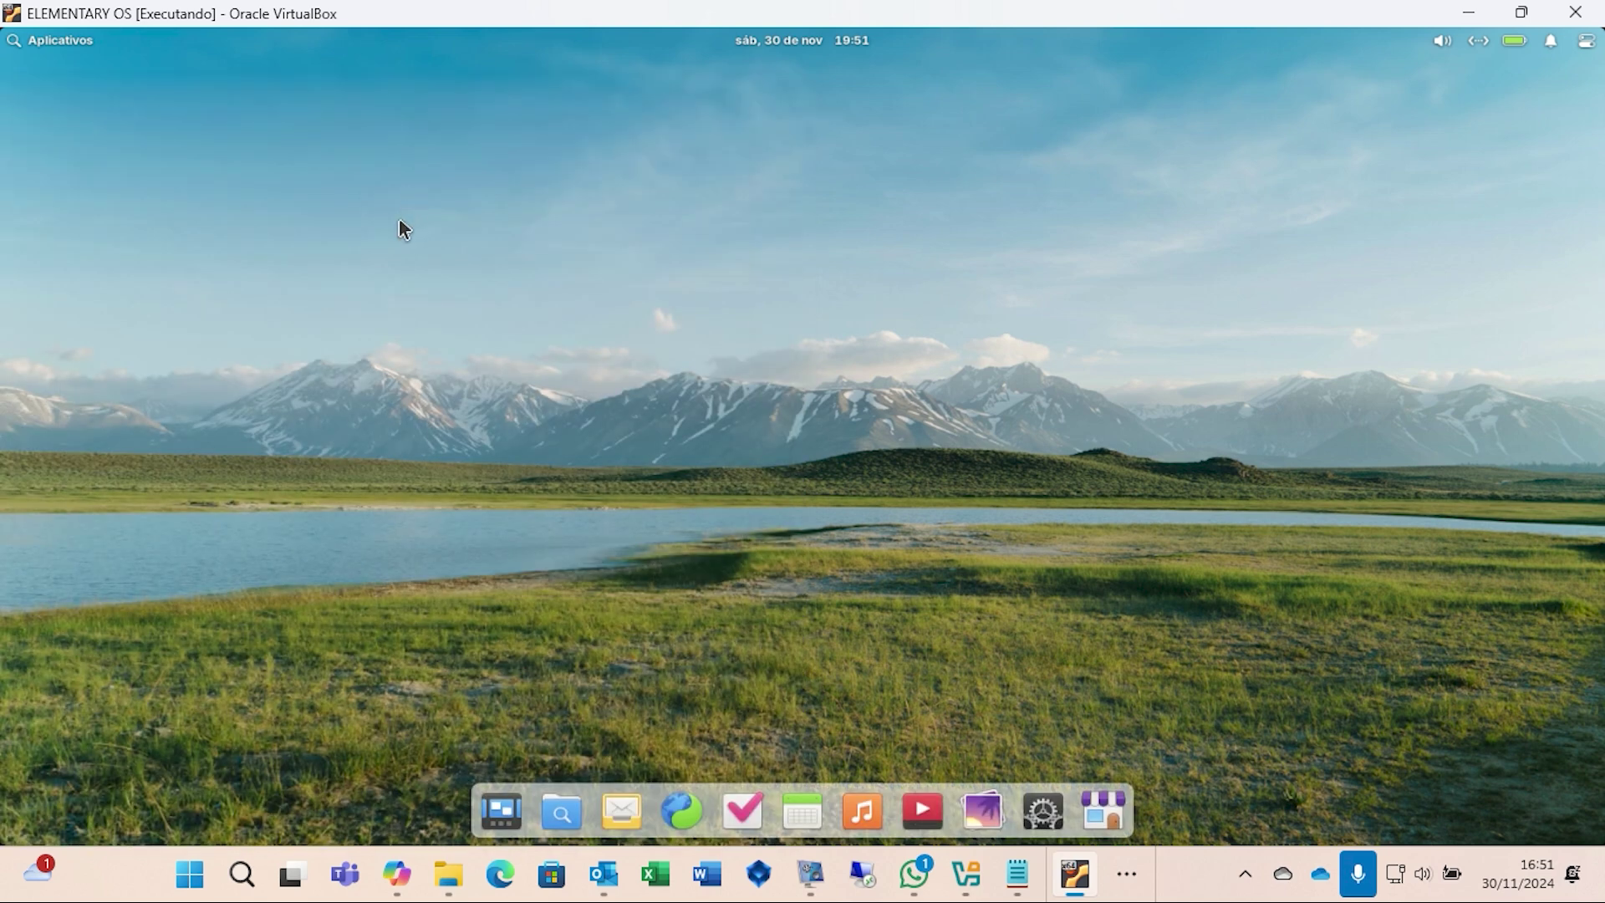
In AppCenter, browse the Escritório, Fun & Games and Produção de Mídia categories, returning to the main page after each.
left_click(1104, 815)
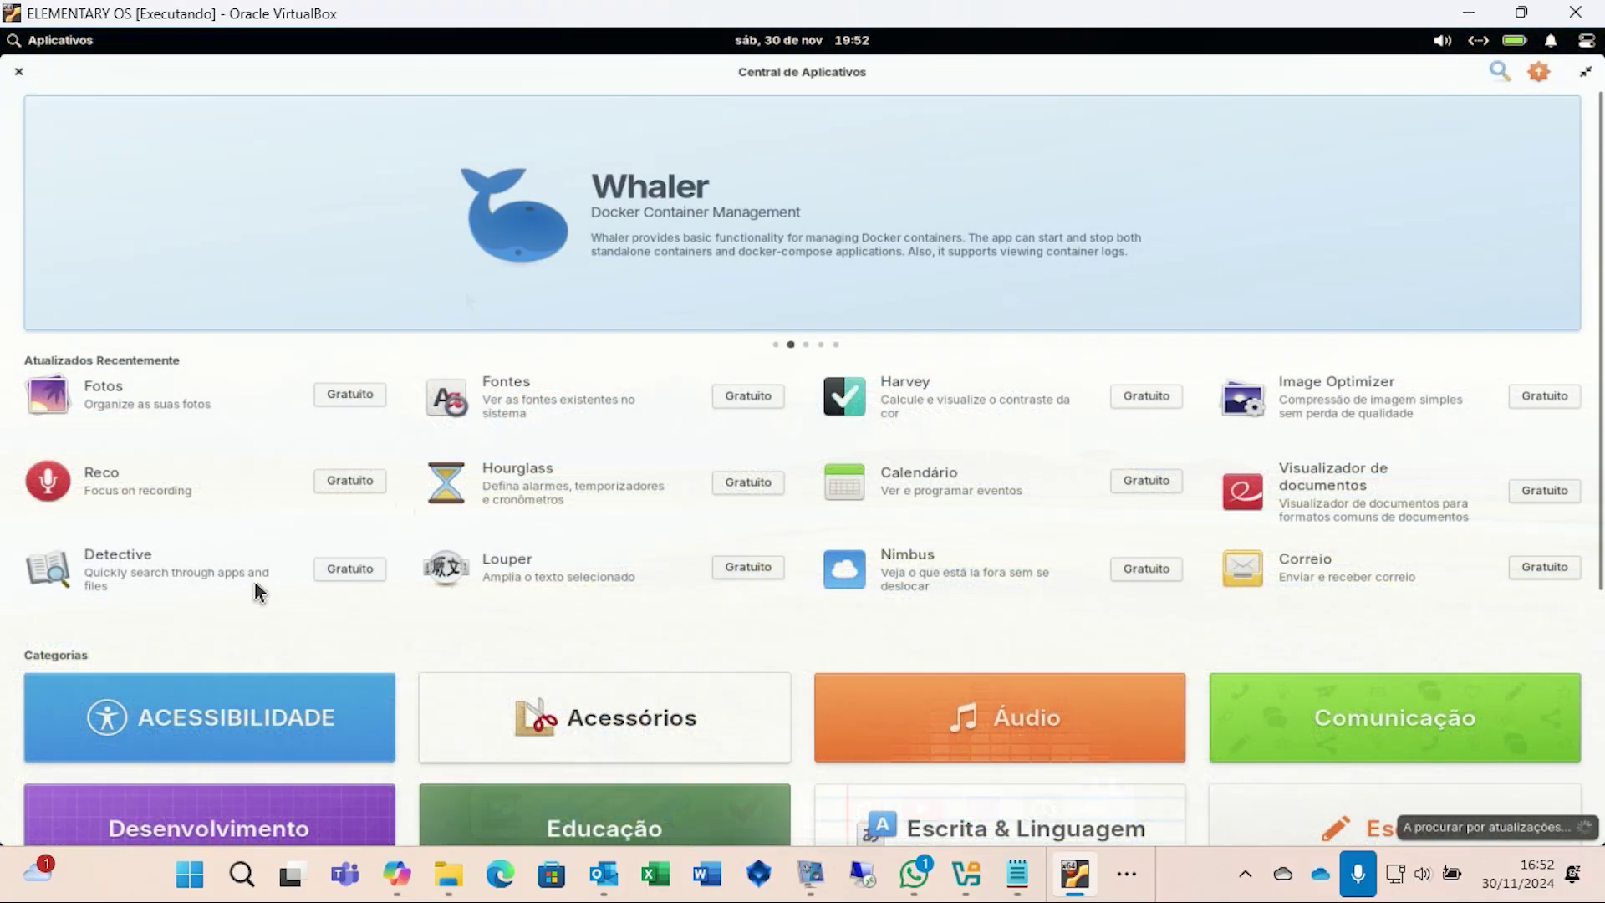
scroll(250, 598, "down", 5)
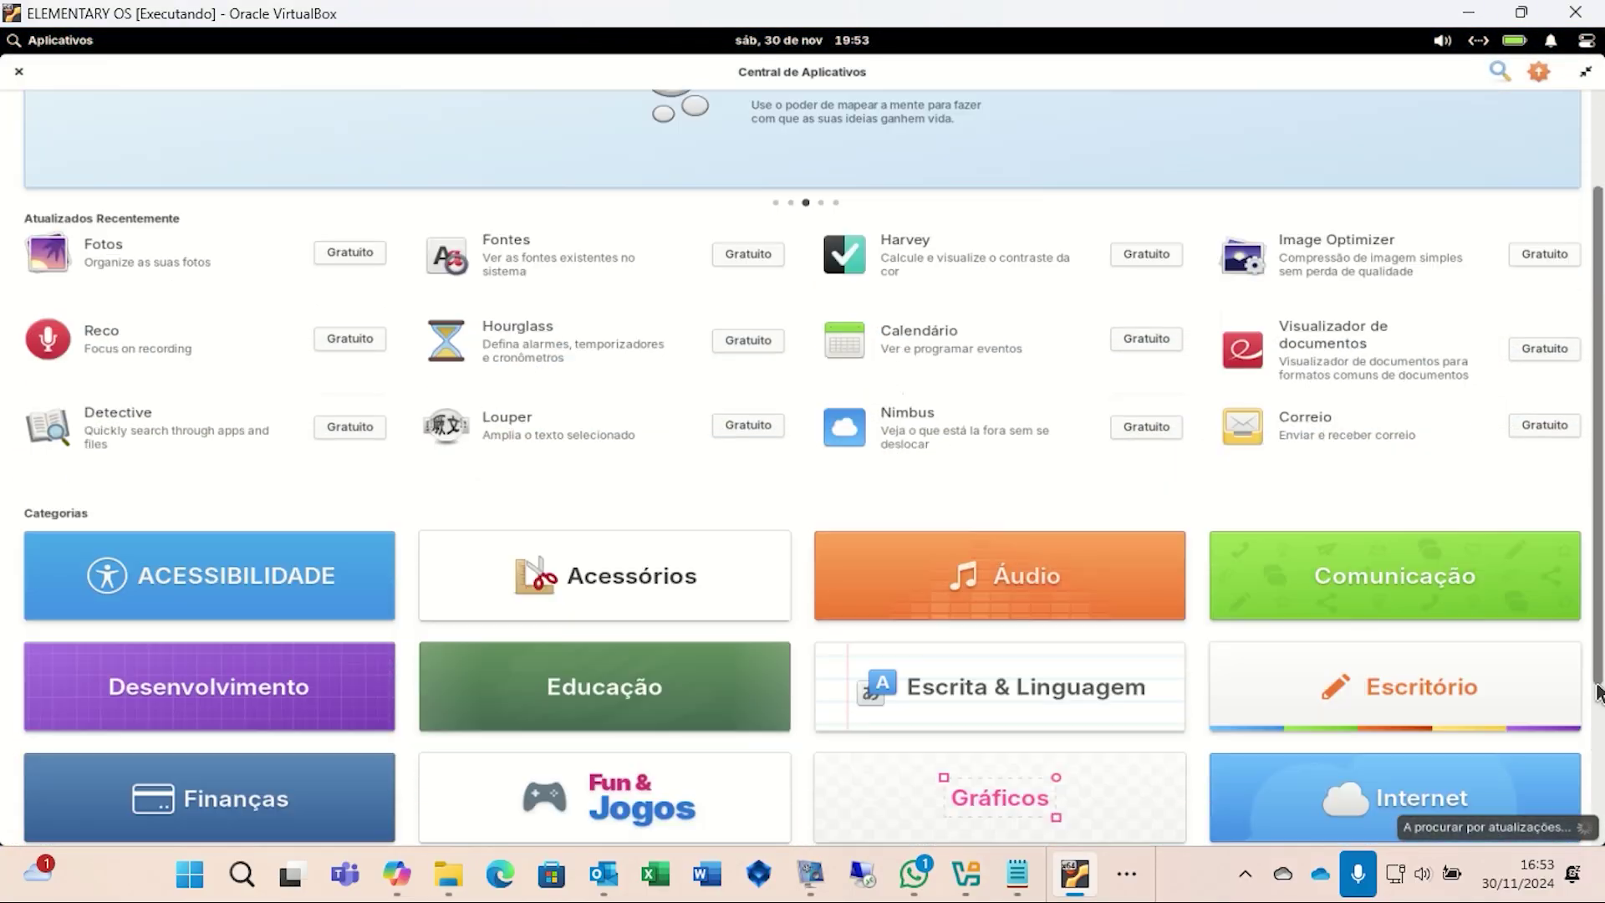
left_click(1385, 525)
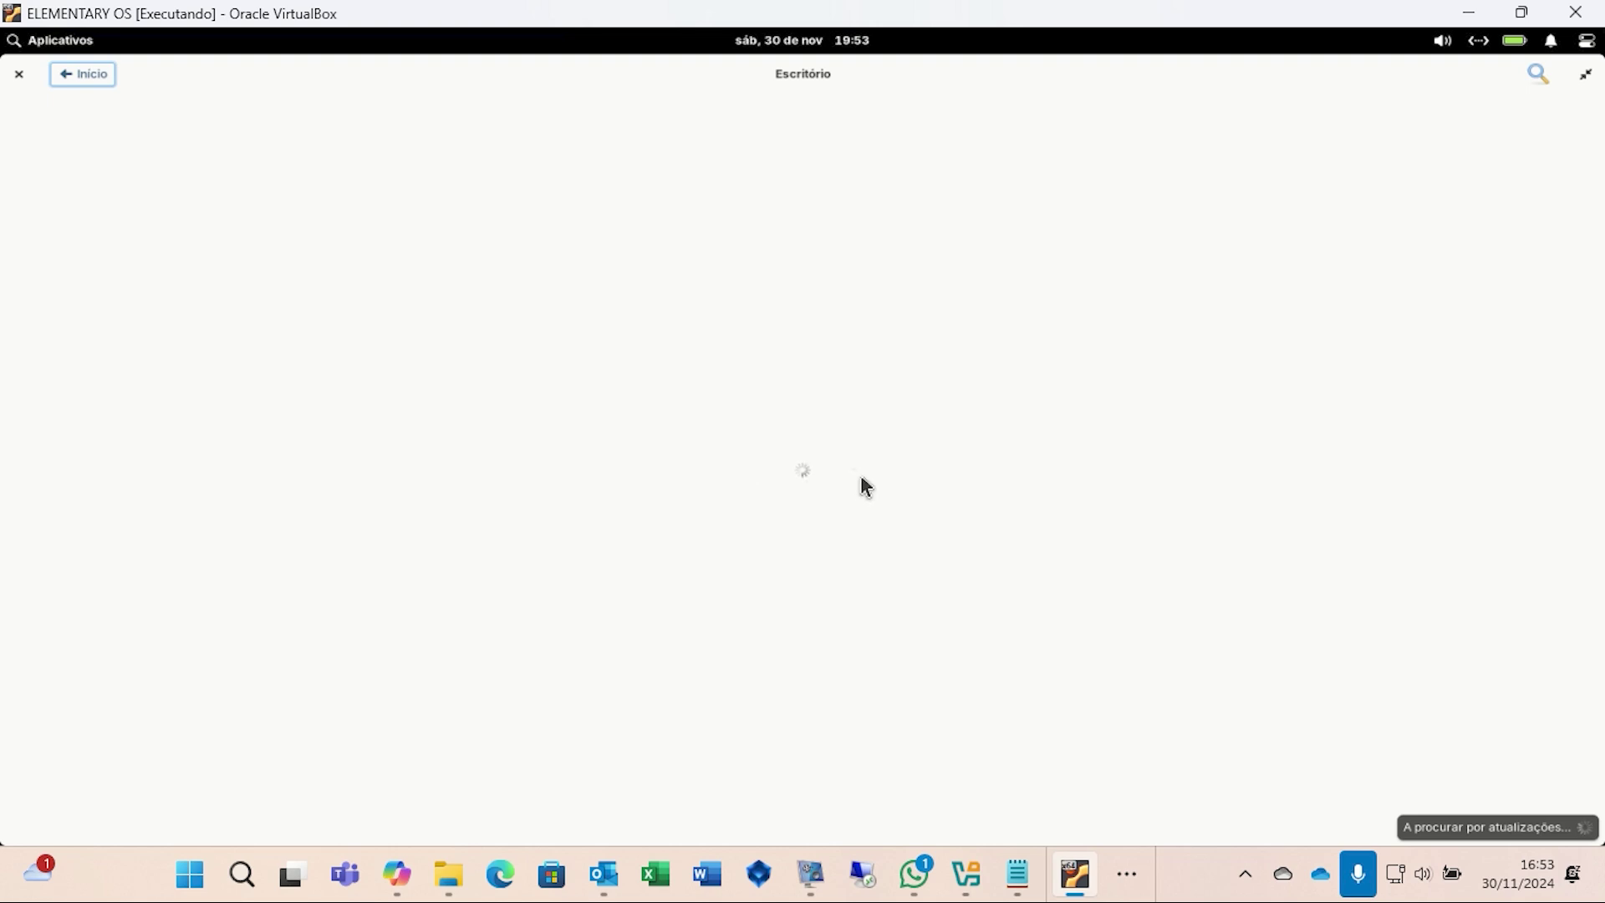
key("alt+Left")
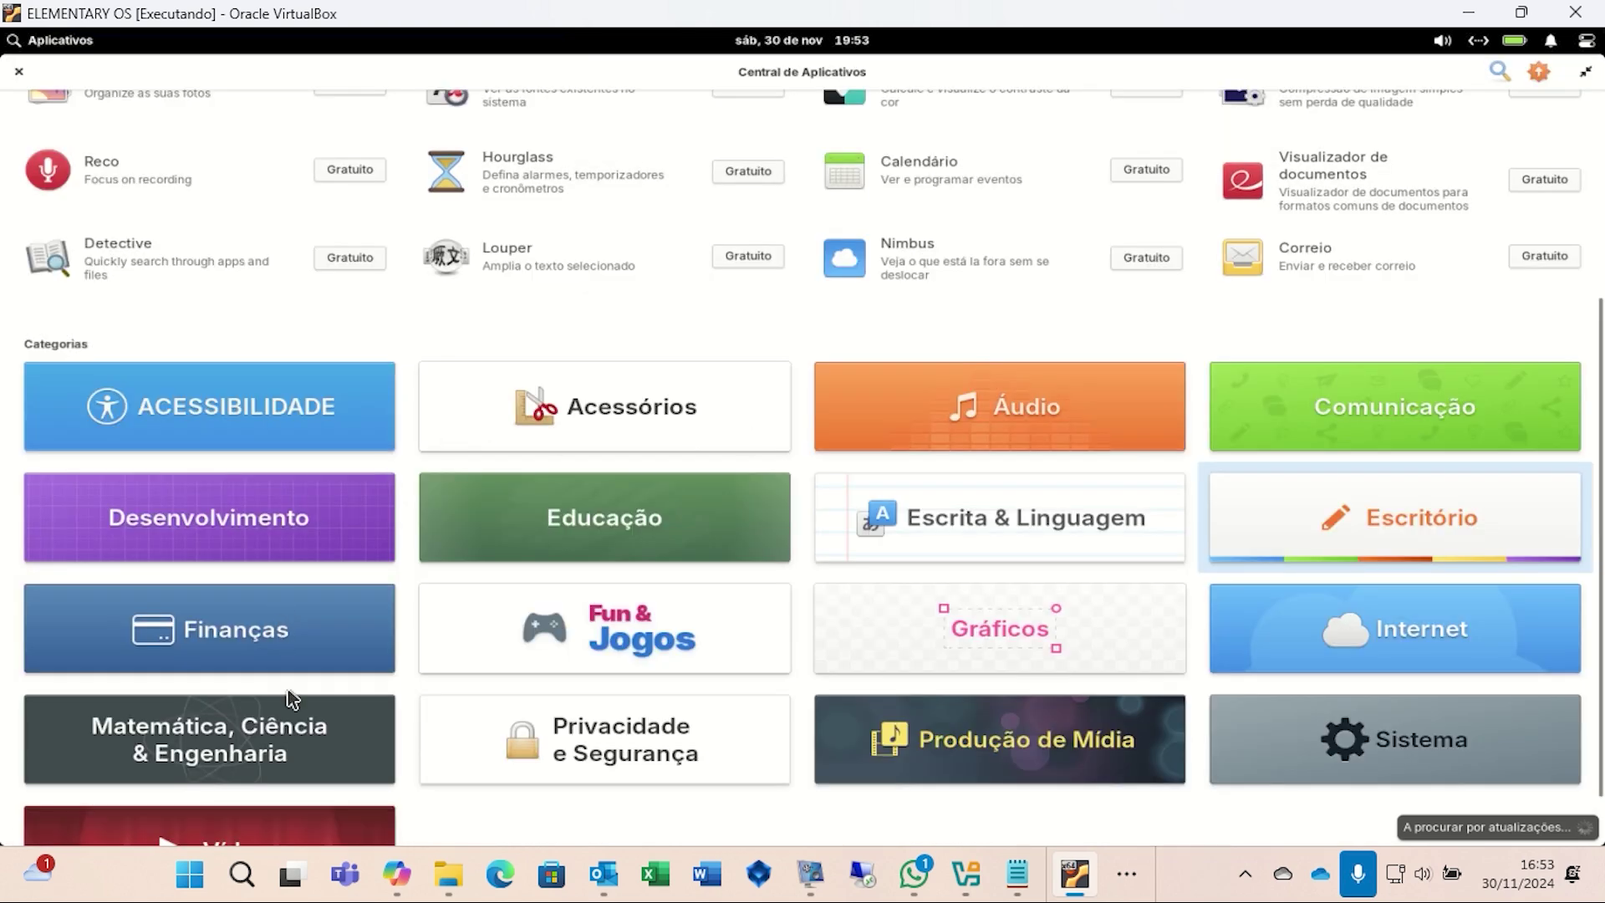
left_click(589, 614)
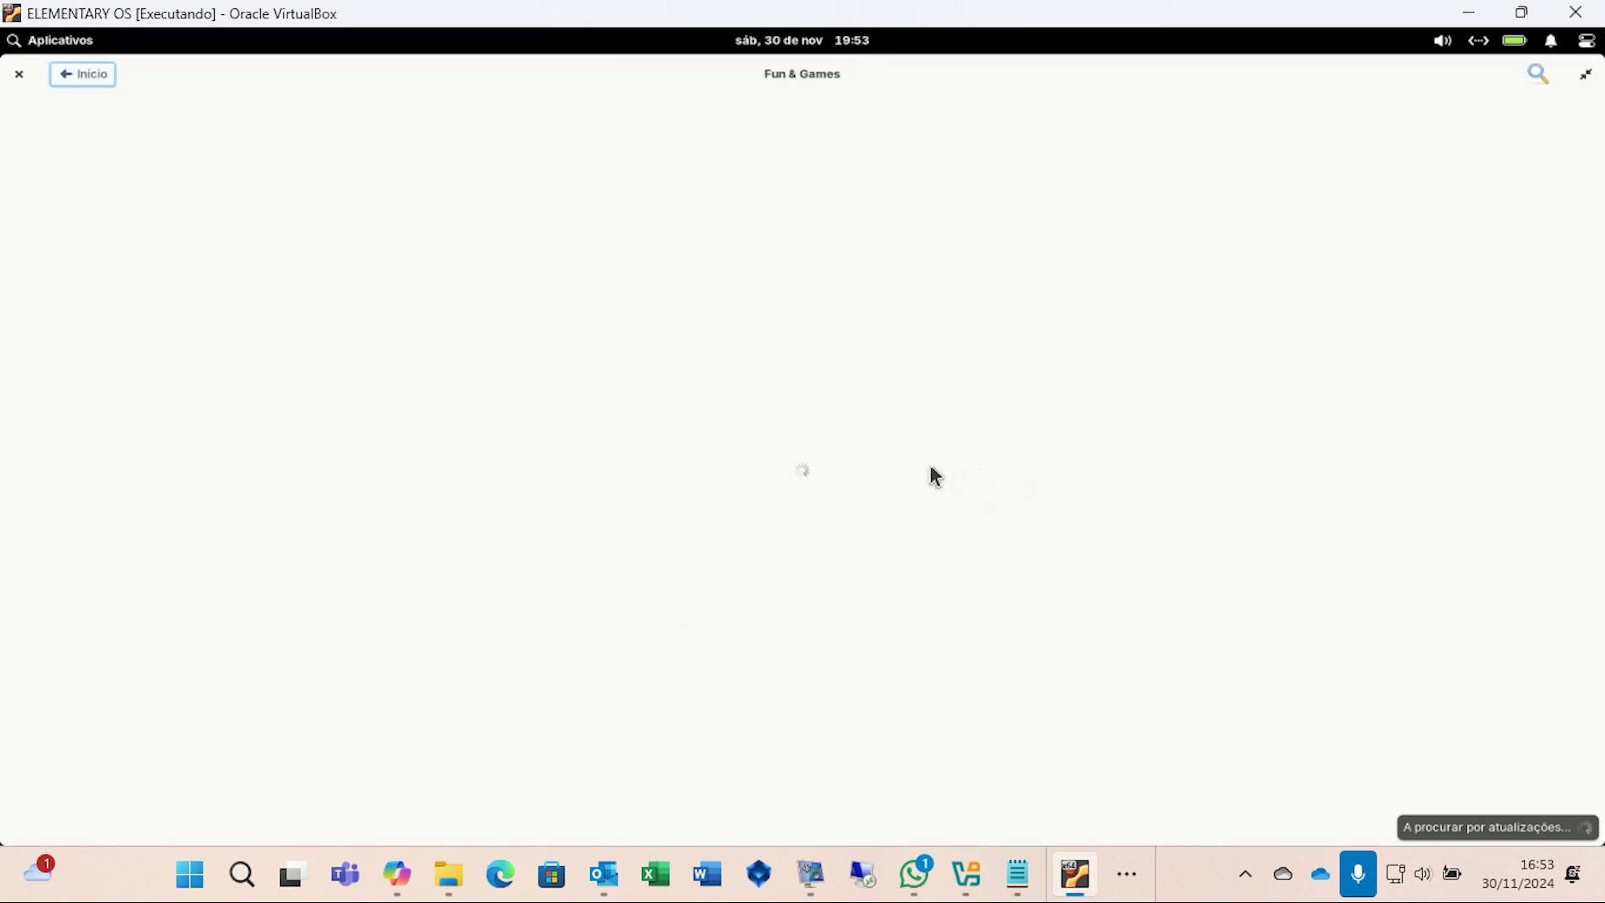
key("alt+Left")
left_click(1060, 742)
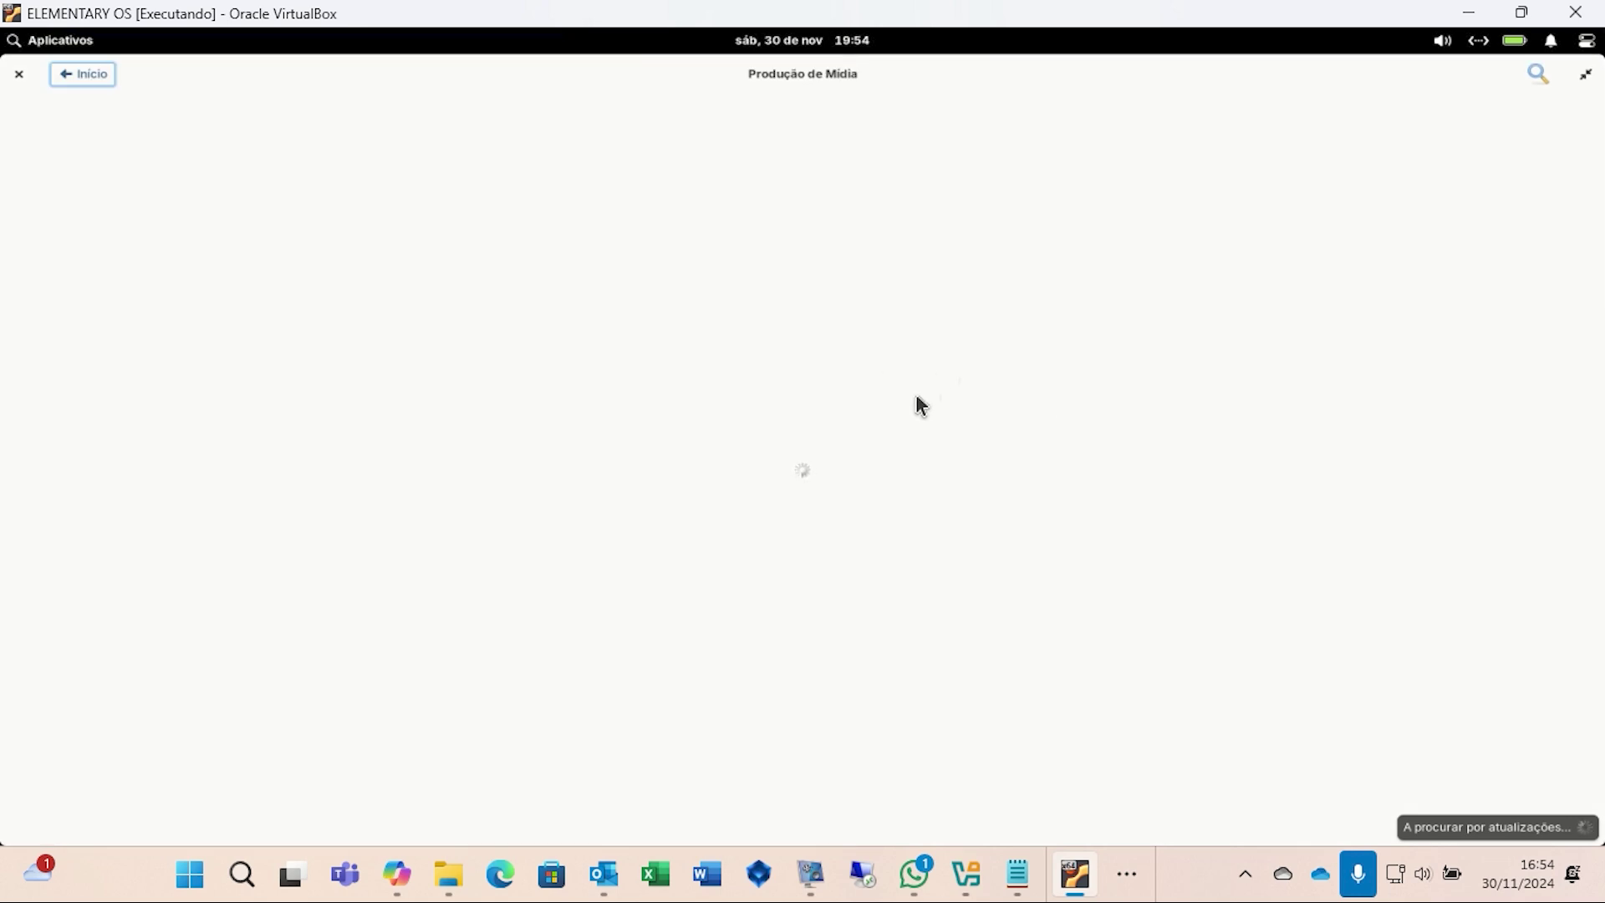
left_click(81, 77)
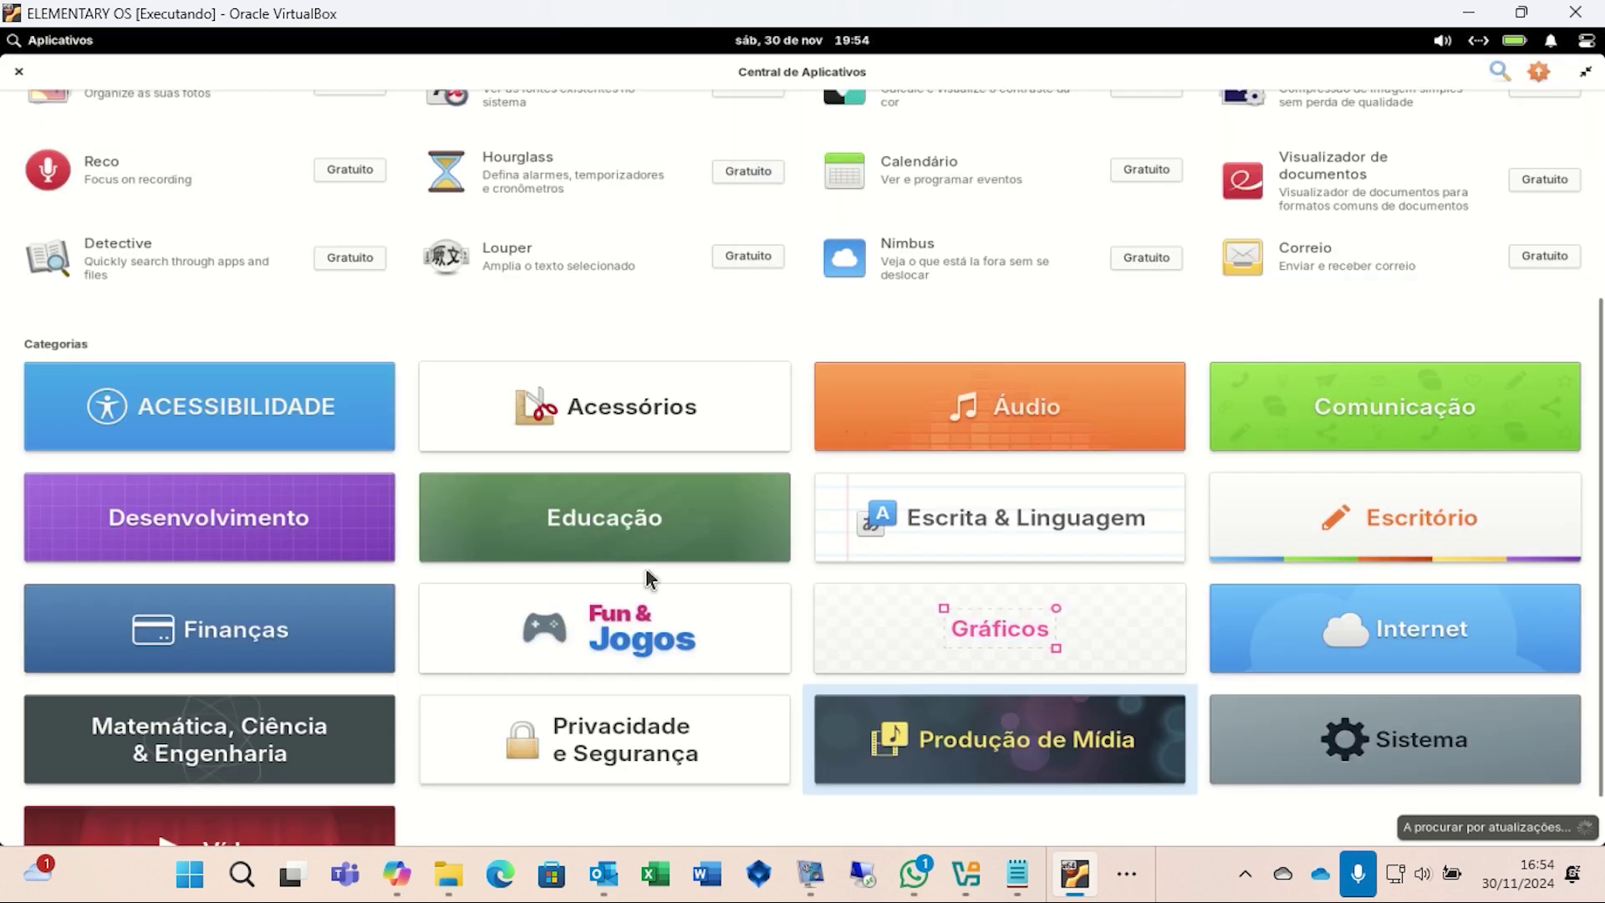